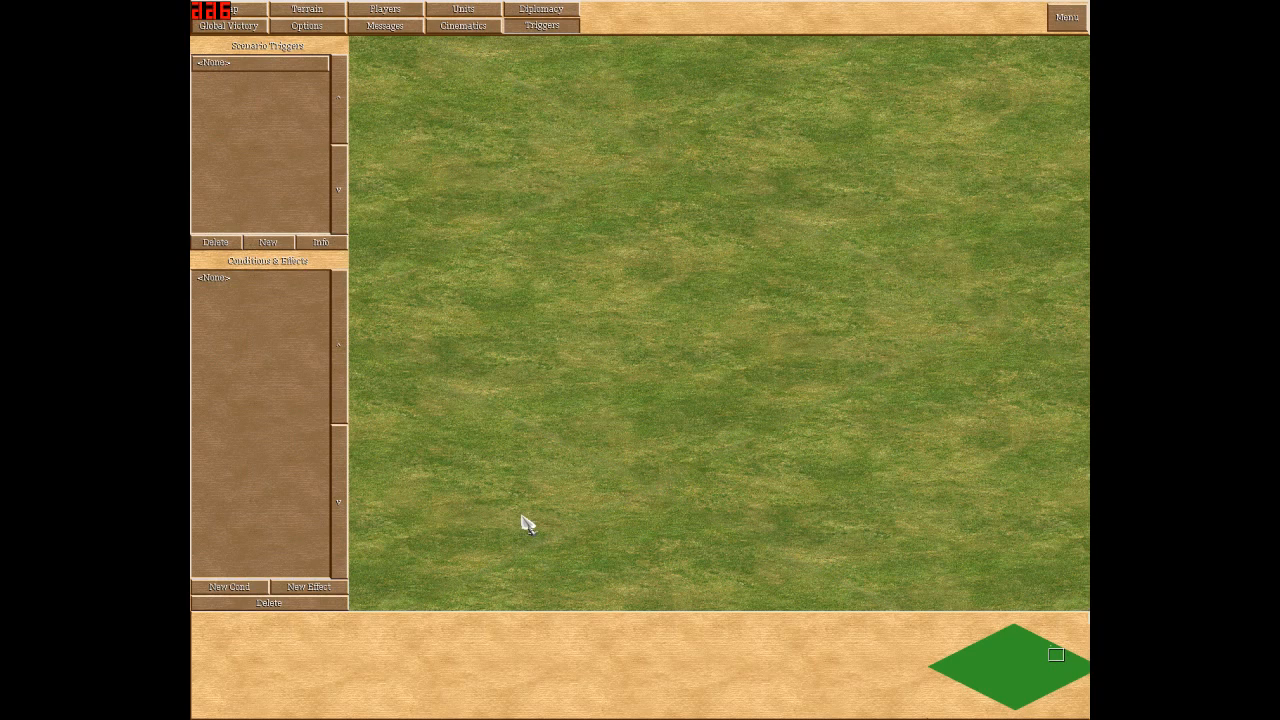
# - Create a first scenario trigger for the scene at the map's upper edge
pyautogui.moveTo(1088, 1)
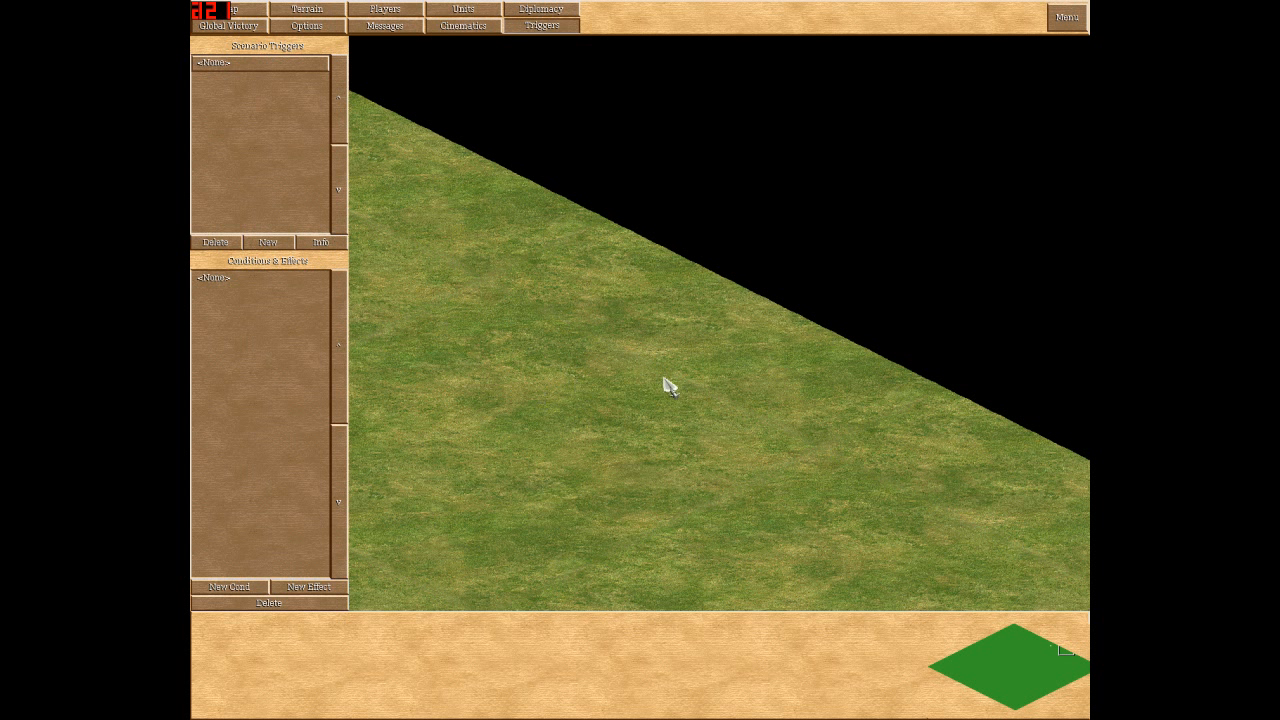
pyautogui.moveTo(738, 297); pyautogui.dragTo(880, 358)
pyautogui.click(268, 243)
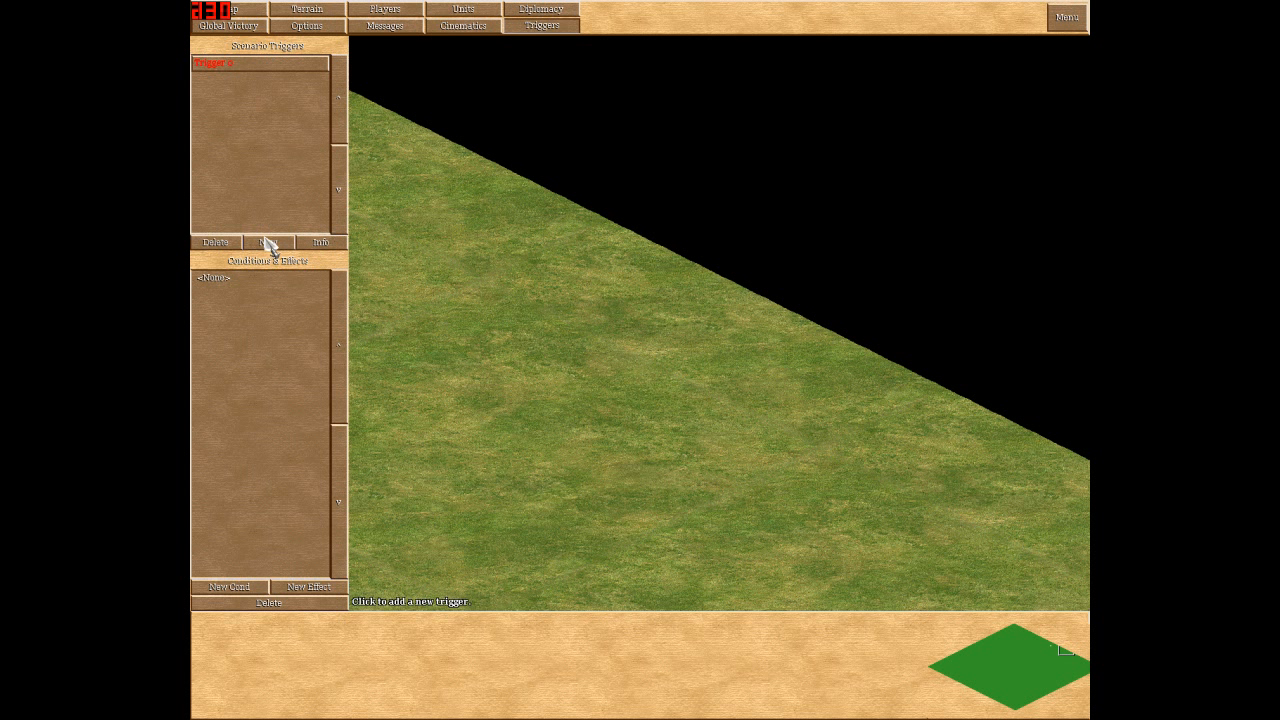
pyautogui.click(230, 67)
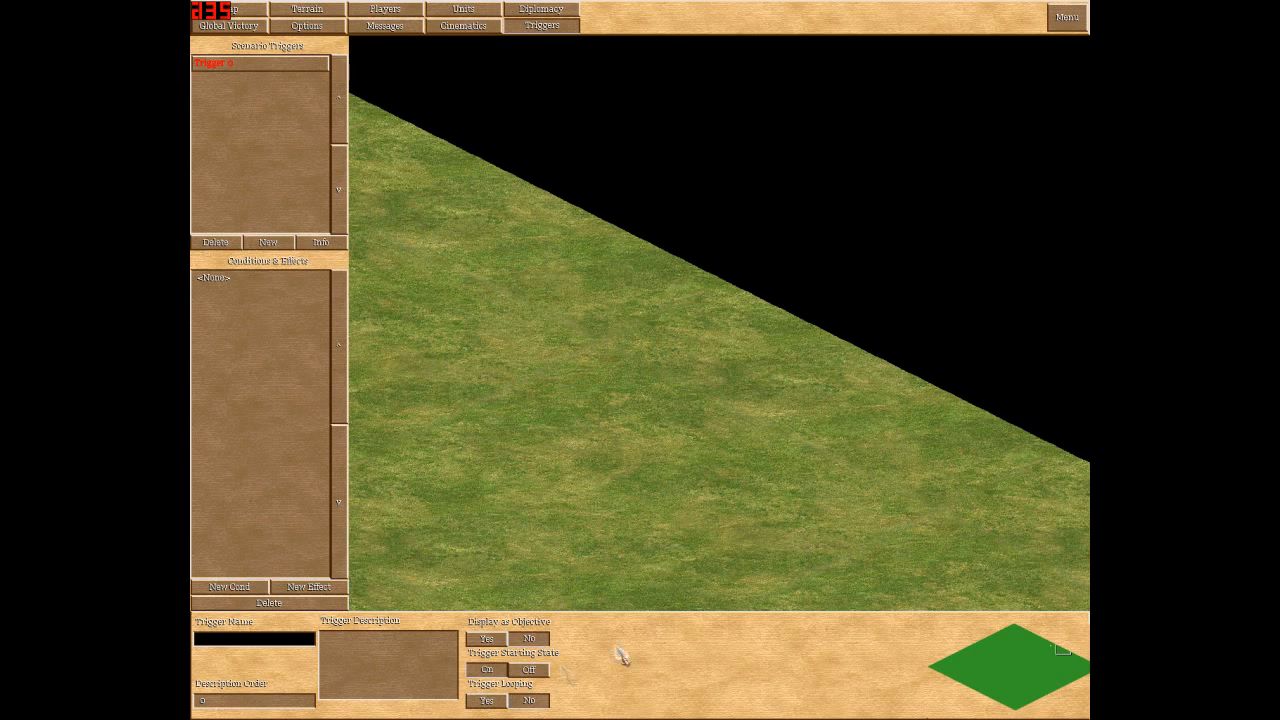
# - Add a Create Object effect to the trigger that spawns a Player 1 Archer on a tile at the map's edge
pyautogui.click(298, 587)
pyautogui.click(328, 636)
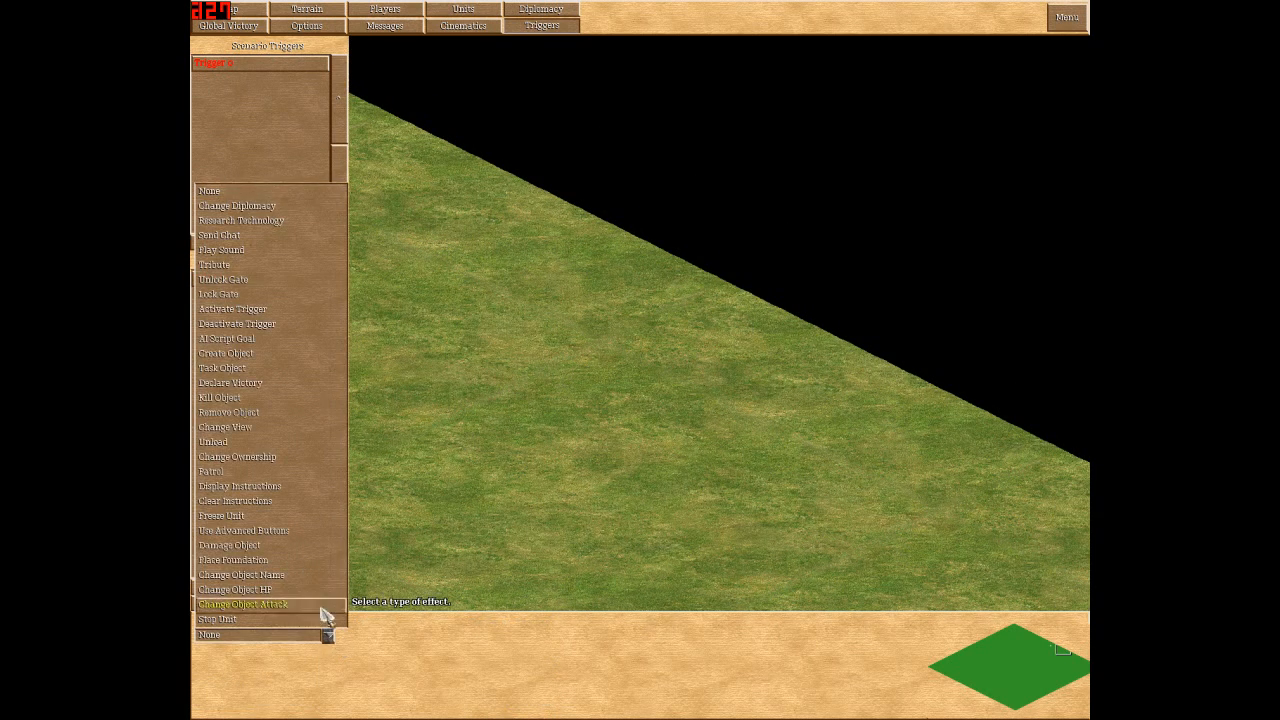
pyautogui.click(238, 355)
pyautogui.click(451, 636)
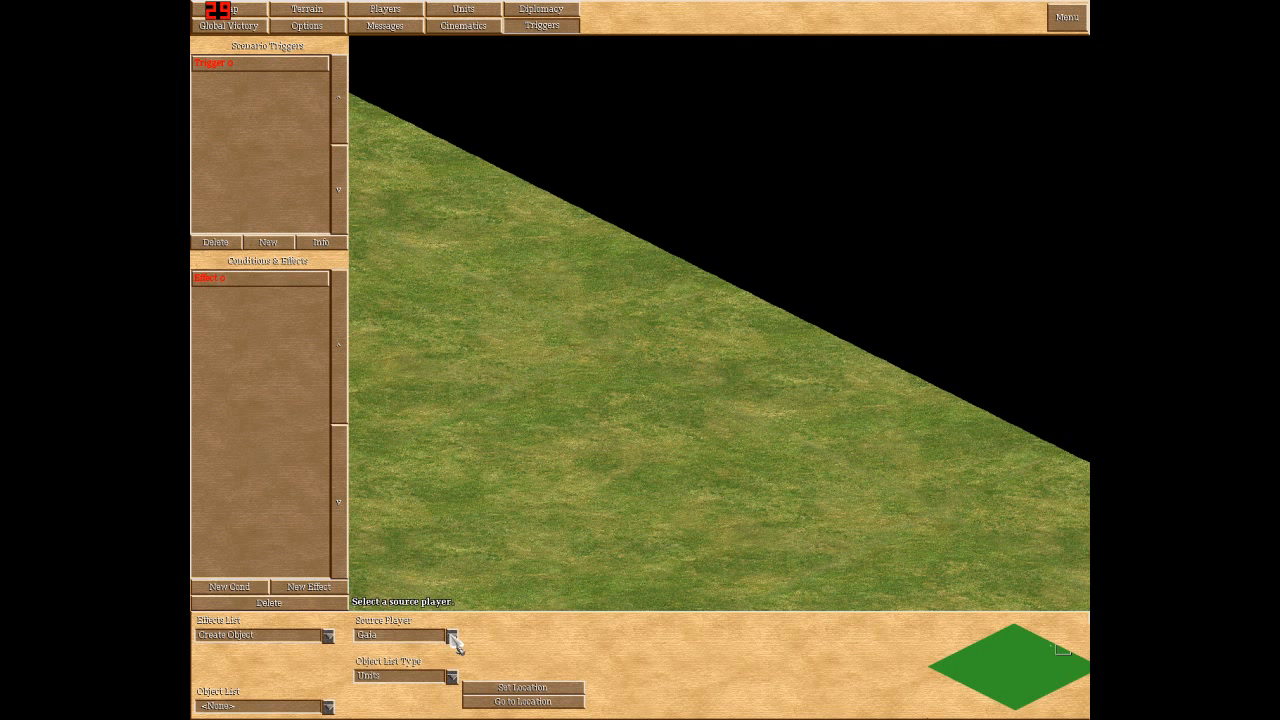
pyautogui.click(424, 674)
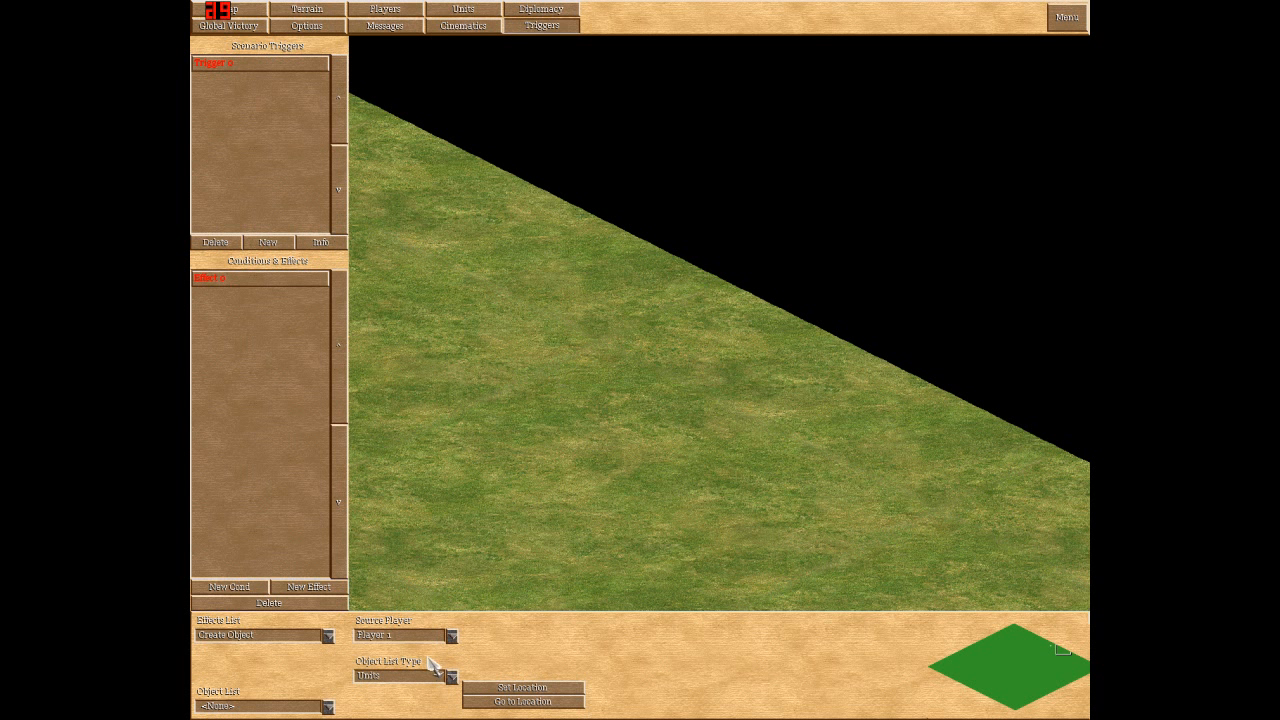
pyautogui.click(327, 707)
pyautogui.scroll(-3, 266, 283)
pyautogui.scroll(3, 262, 338)
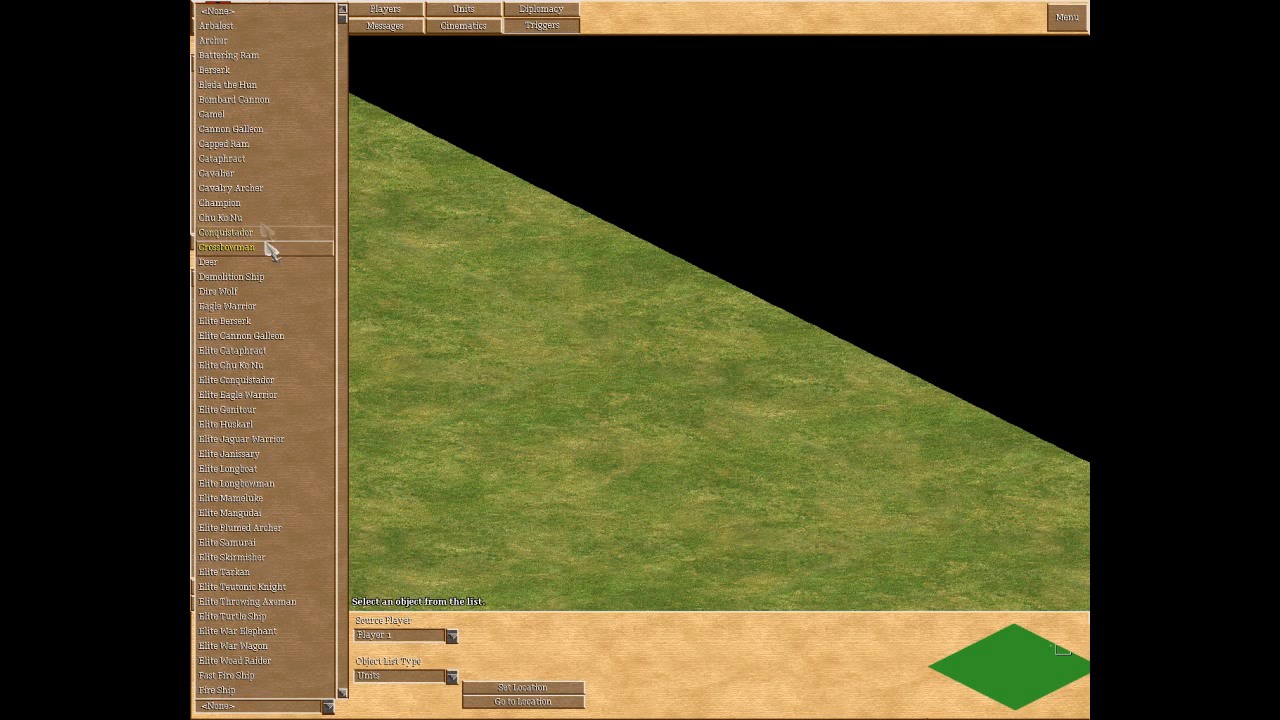
pyautogui.click(228, 42)
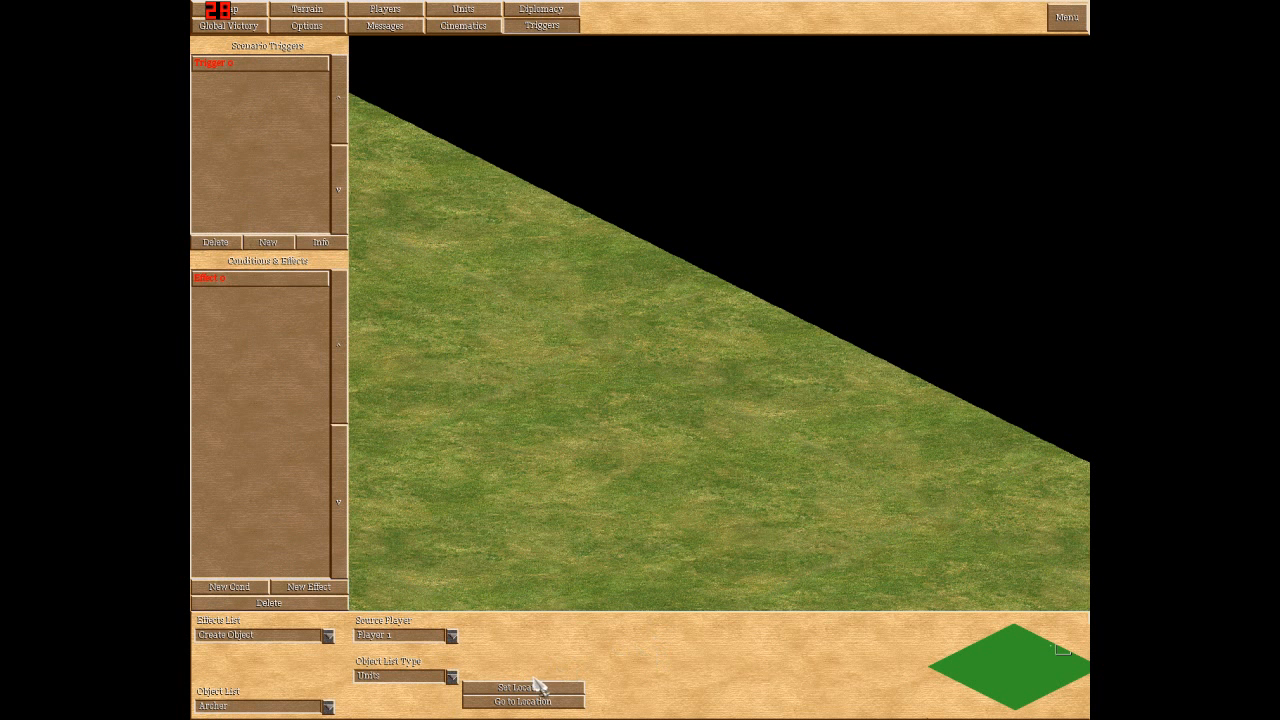
pyautogui.click(704, 284)
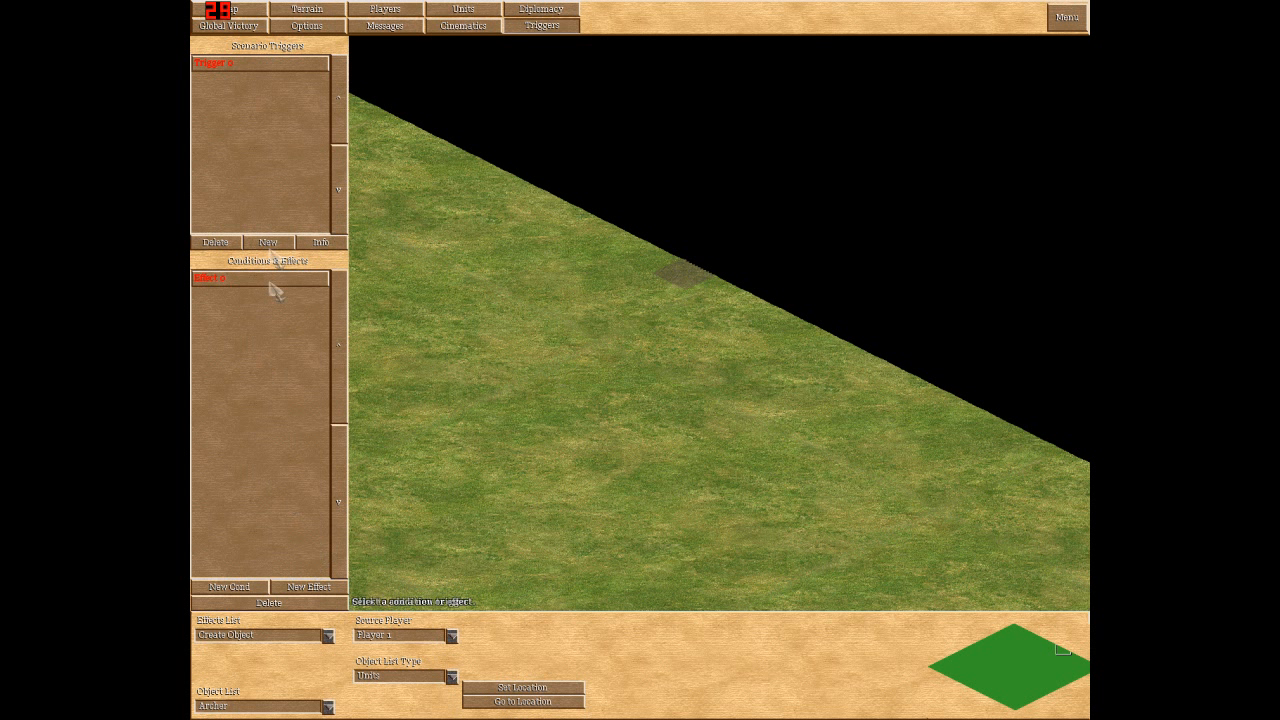
# - Add a second Create Object effect that spawns a Player 1 Archer on the edge tile beside the first
pyautogui.click(308, 587)
pyautogui.click(327, 635)
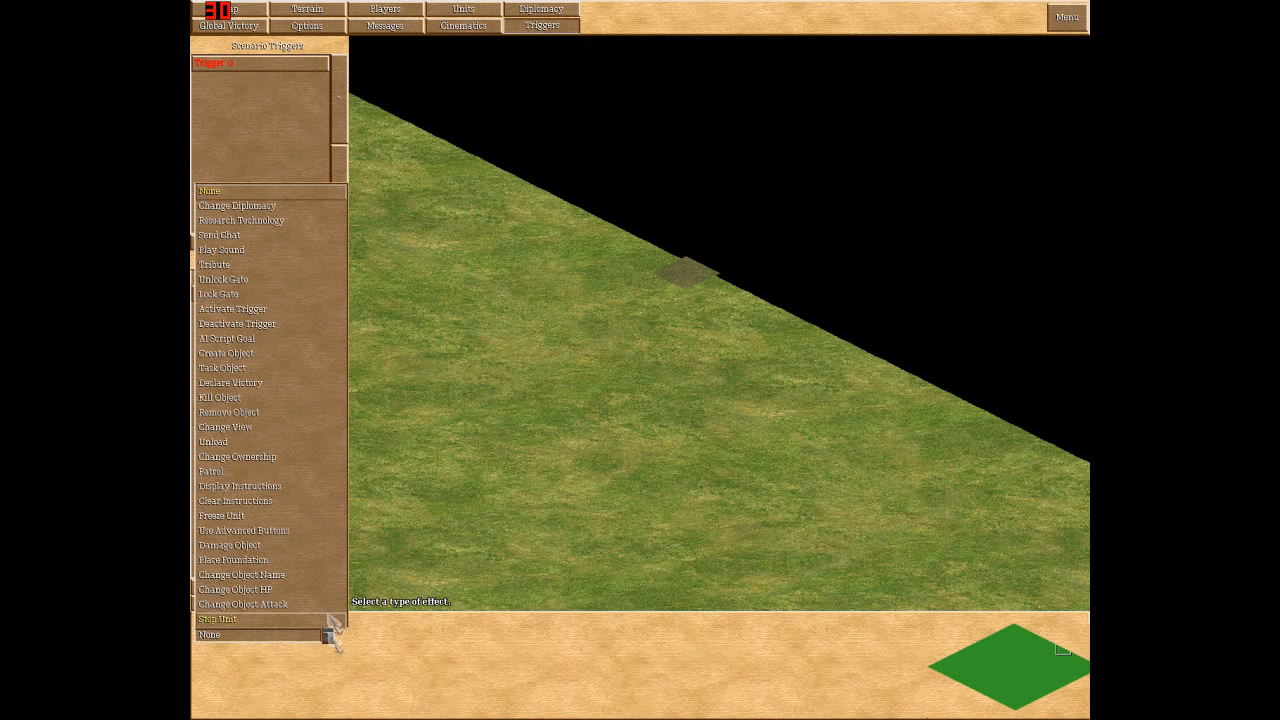
pyautogui.click(270, 354)
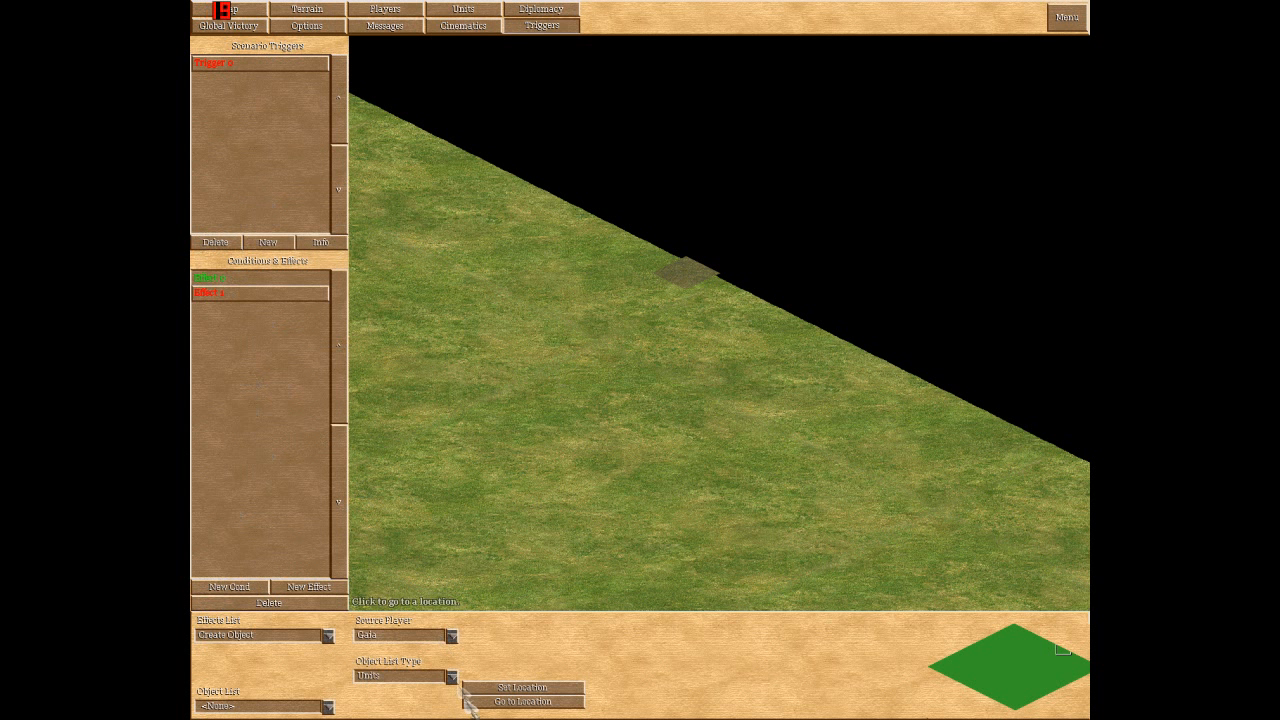
pyautogui.click(452, 636)
pyautogui.click(380, 666)
pyautogui.click(327, 706)
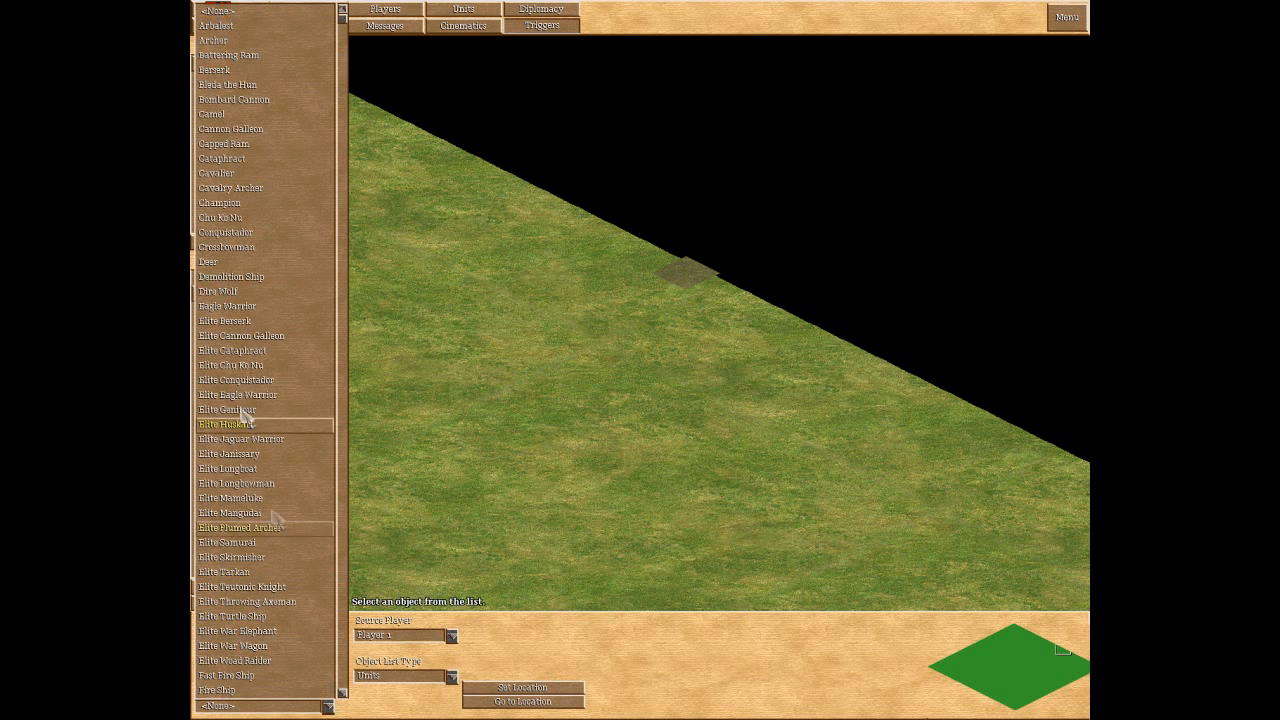
pyautogui.click(239, 43)
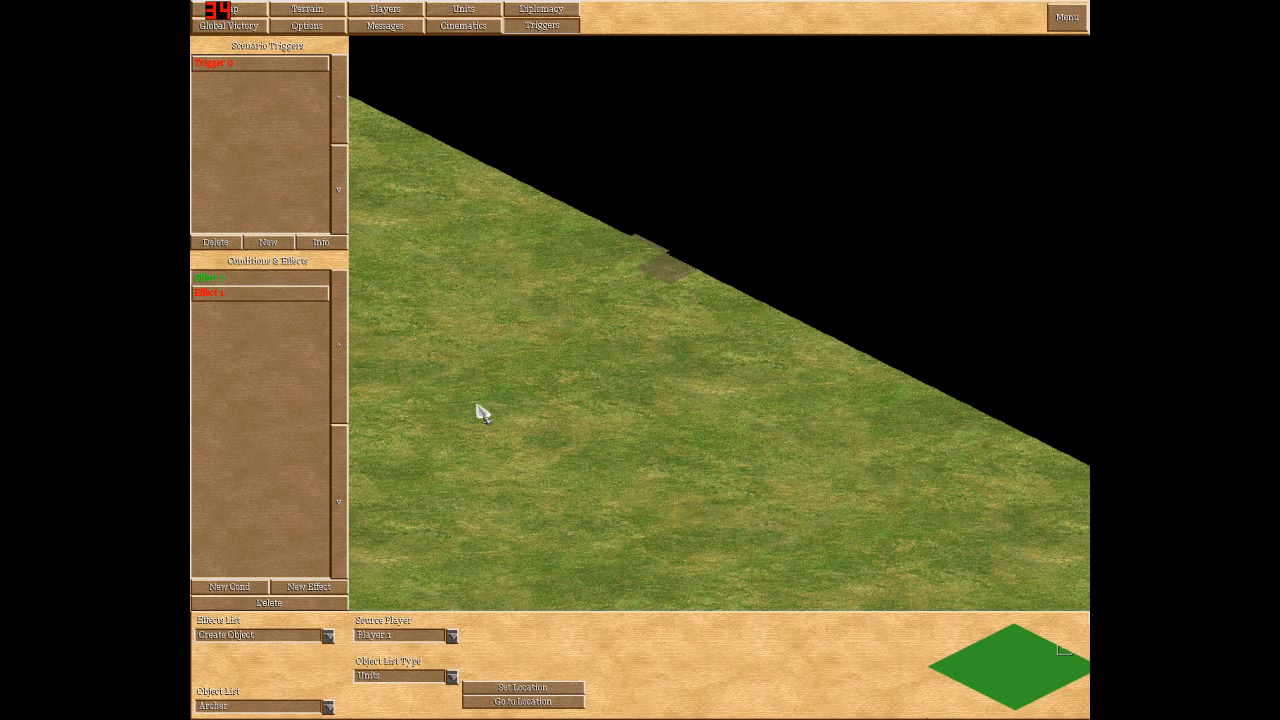
# - Add a third Create Object effect for a Player 1 Archer, located on the next tile along the map's edge
pyautogui.click(300, 588)
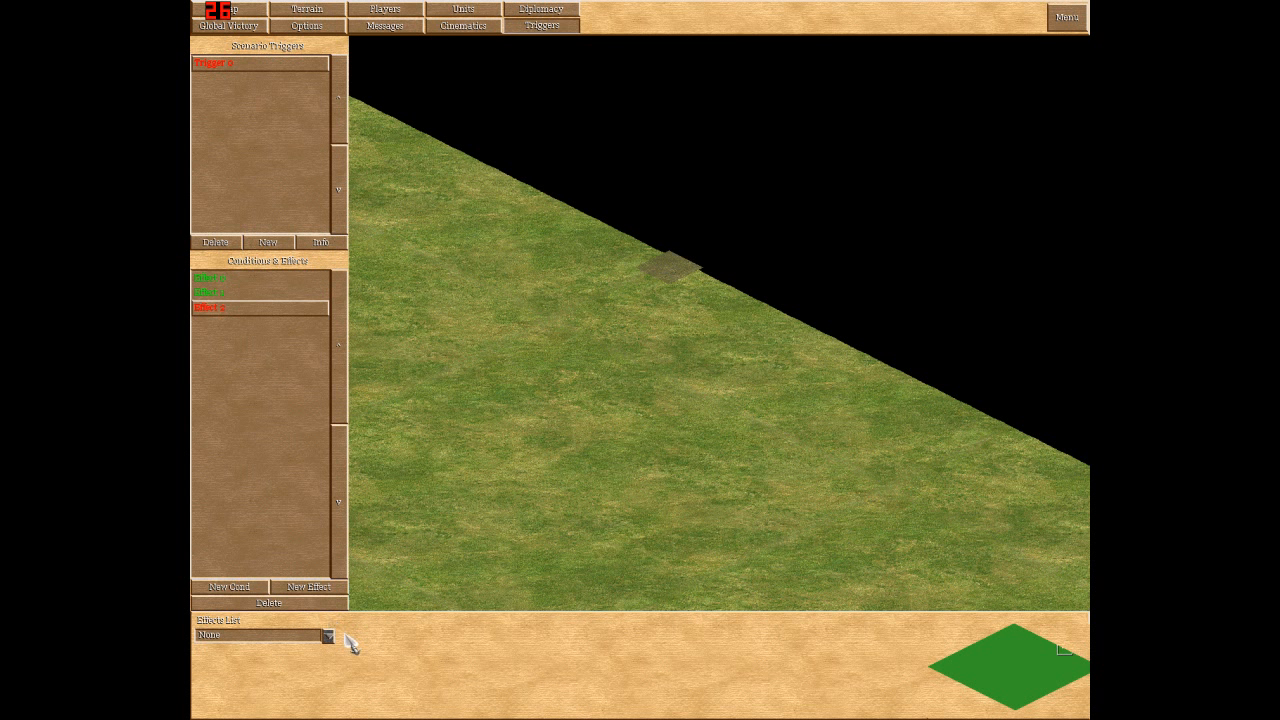
pyautogui.click(328, 637)
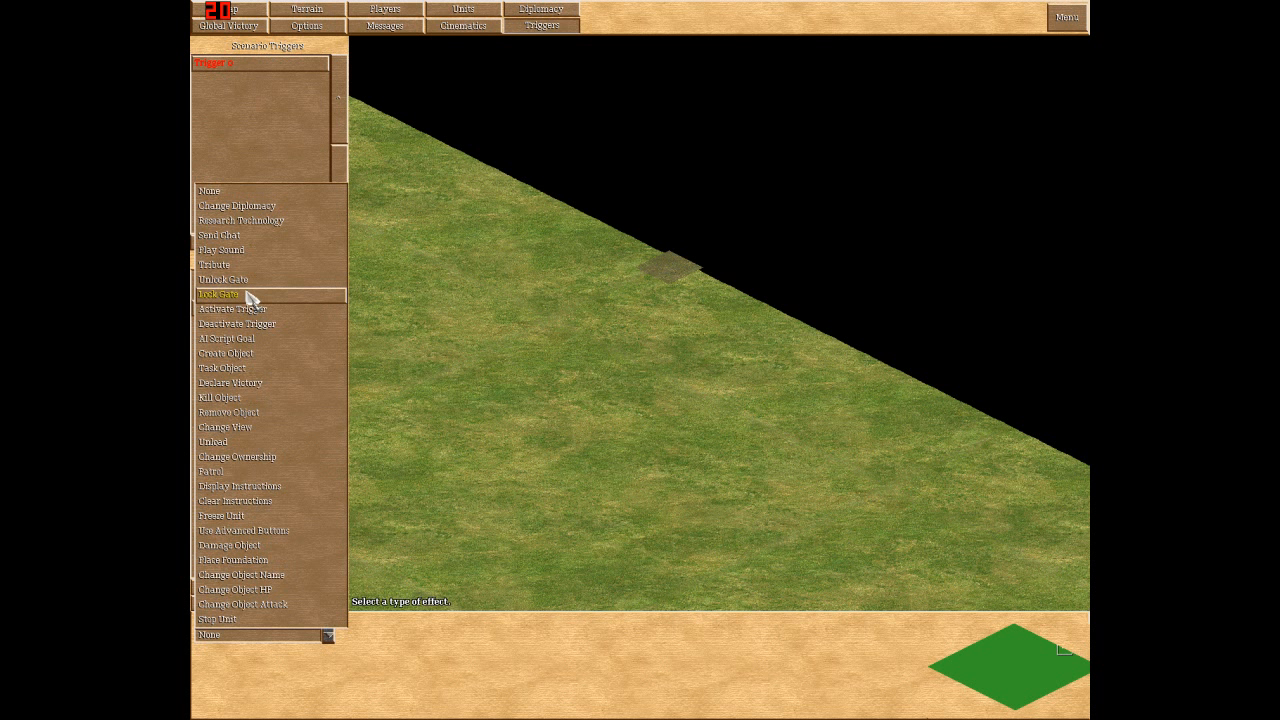
pyautogui.click(237, 354)
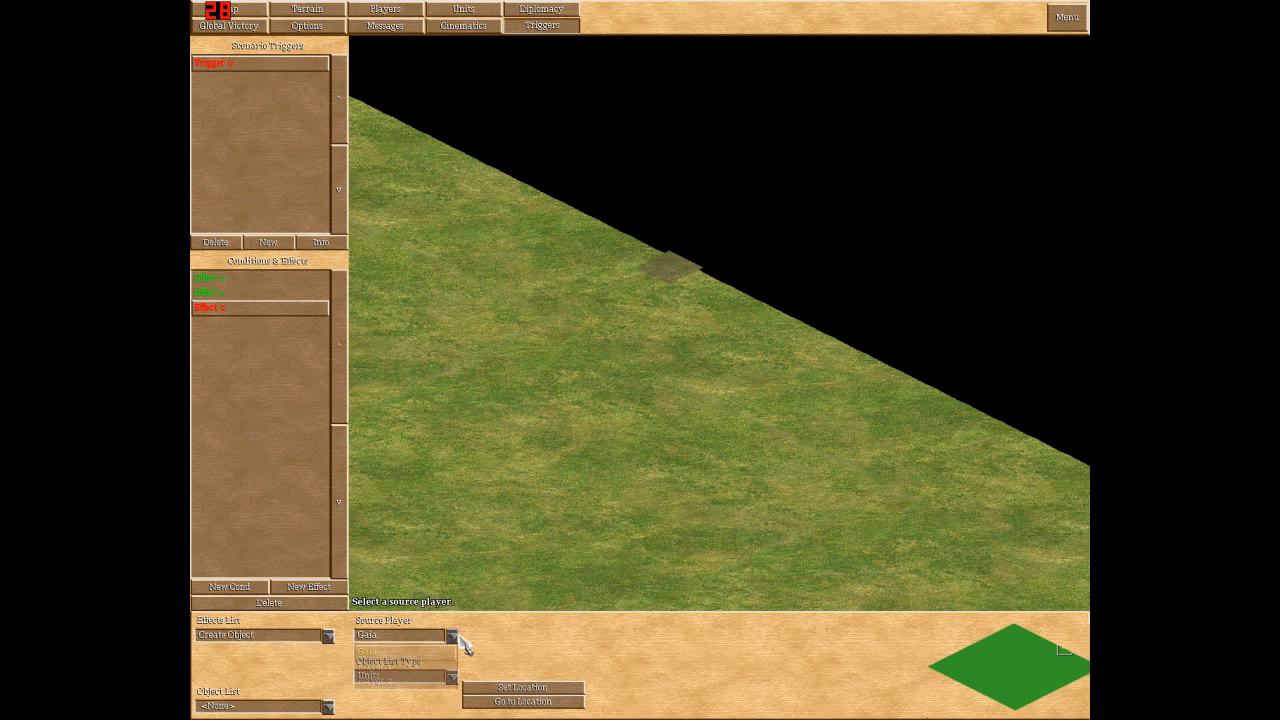
pyautogui.click(262, 706)
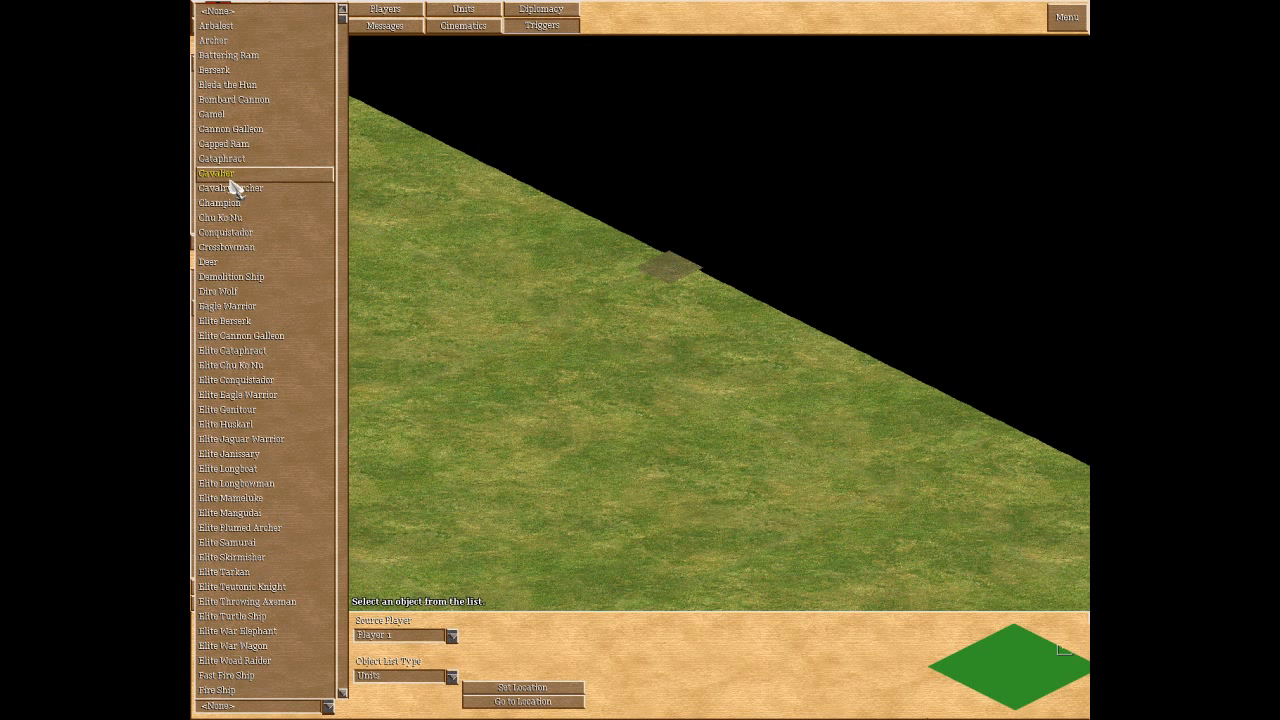
pyautogui.click(224, 41)
pyautogui.click(546, 684)
pyautogui.click(700, 280)
pyautogui.click(228, 305)
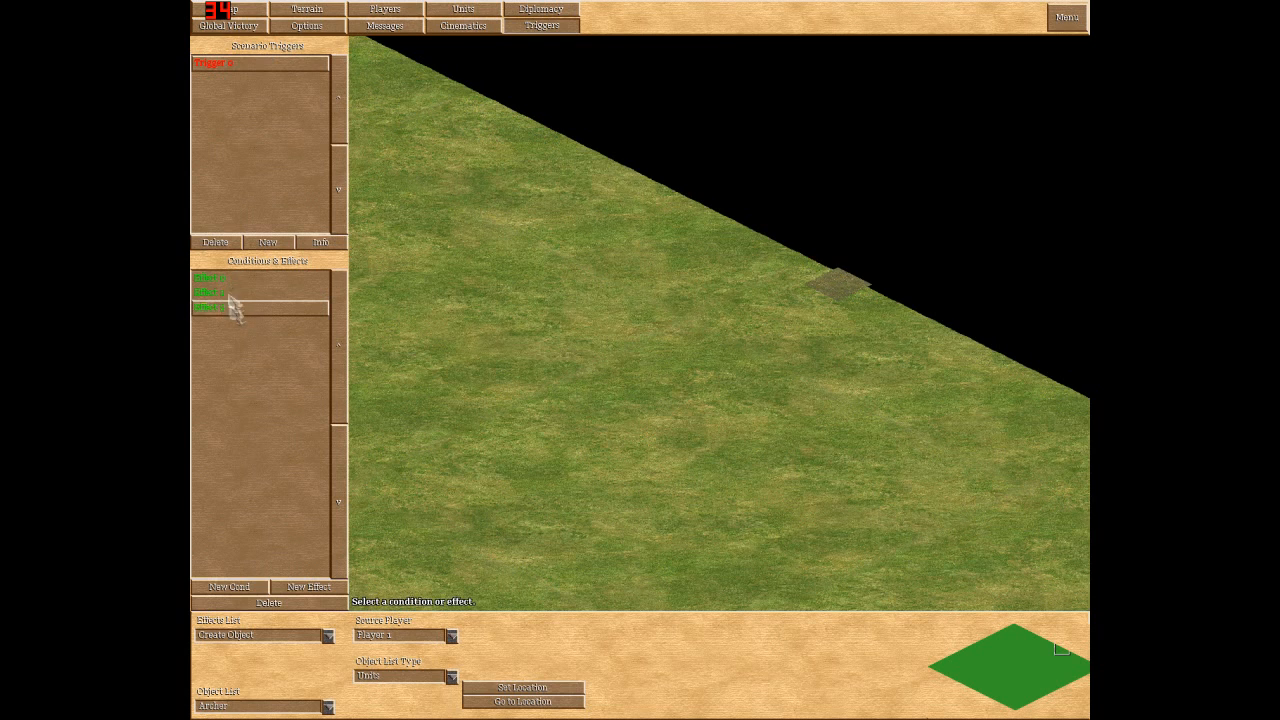
# - Create a second scenario trigger after the archer-spawning one
pyautogui.click(213, 63)
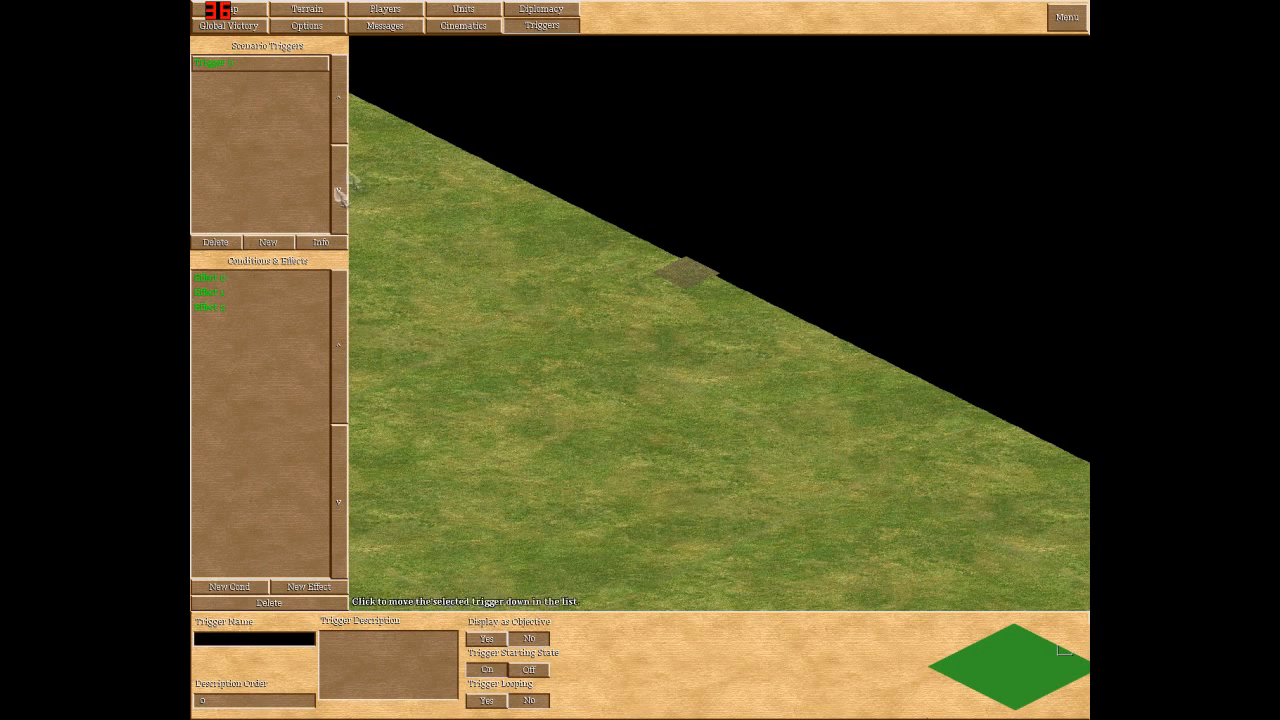
pyautogui.click(265, 243)
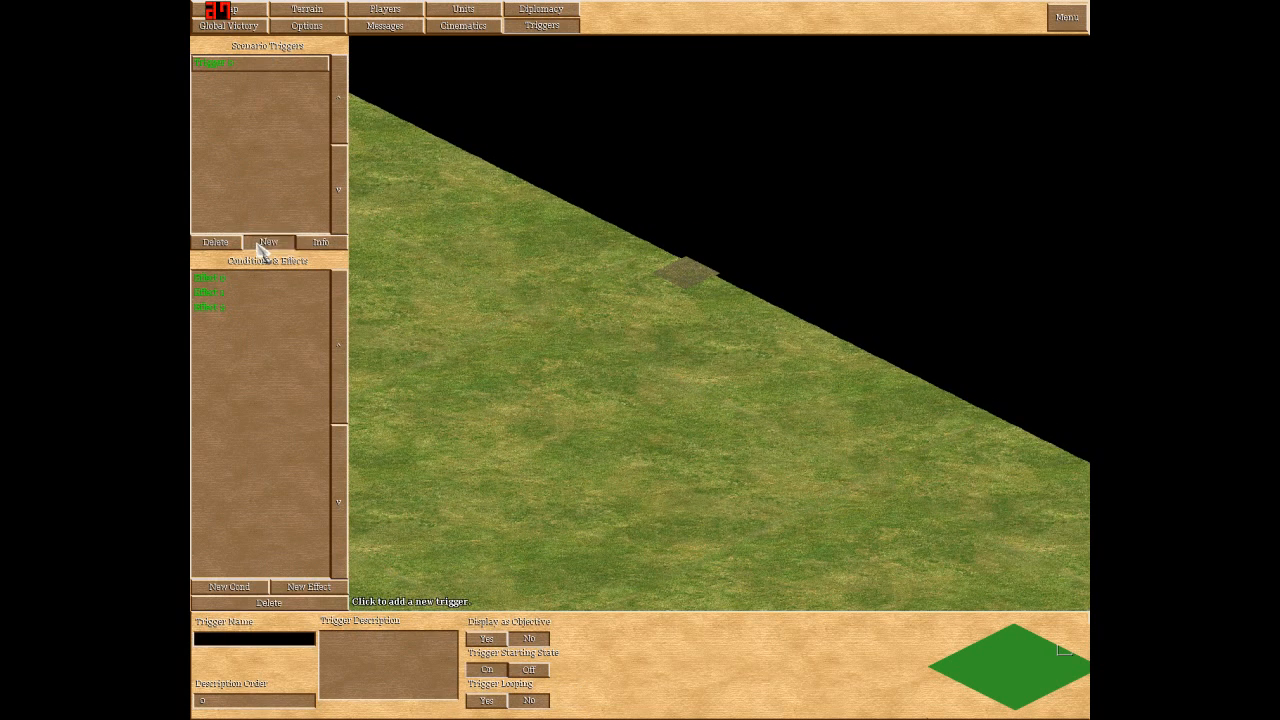
pyautogui.click(232, 82)
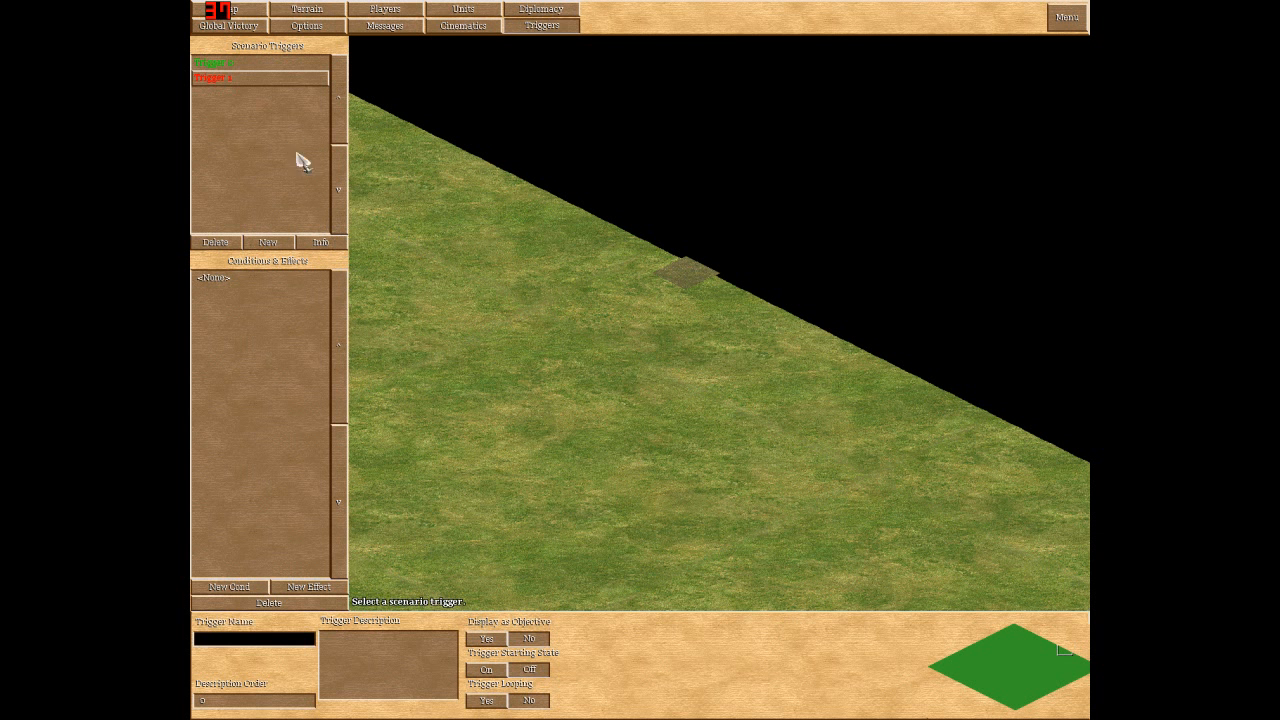
# - Add an Activate Trigger effect to Trigger 0 that activates Trigger 1
pyautogui.click(226, 63)
pyautogui.click(305, 585)
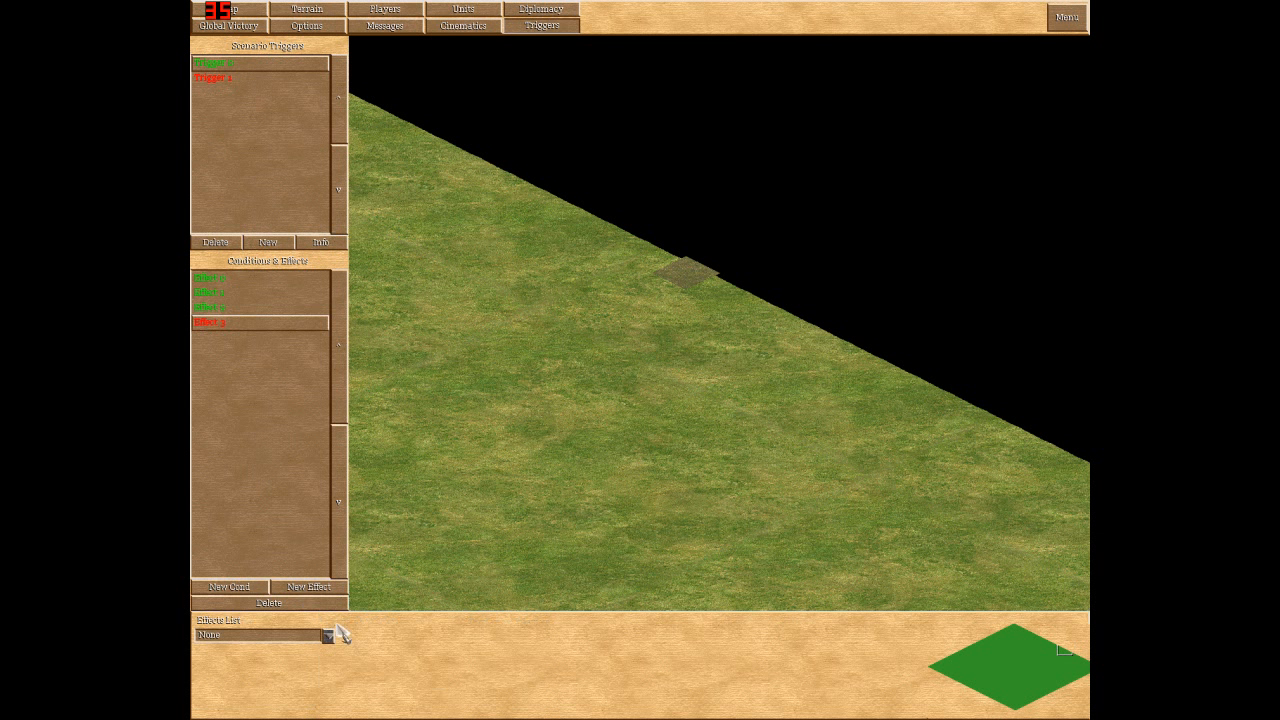
pyautogui.click(327, 635)
pyautogui.click(286, 312)
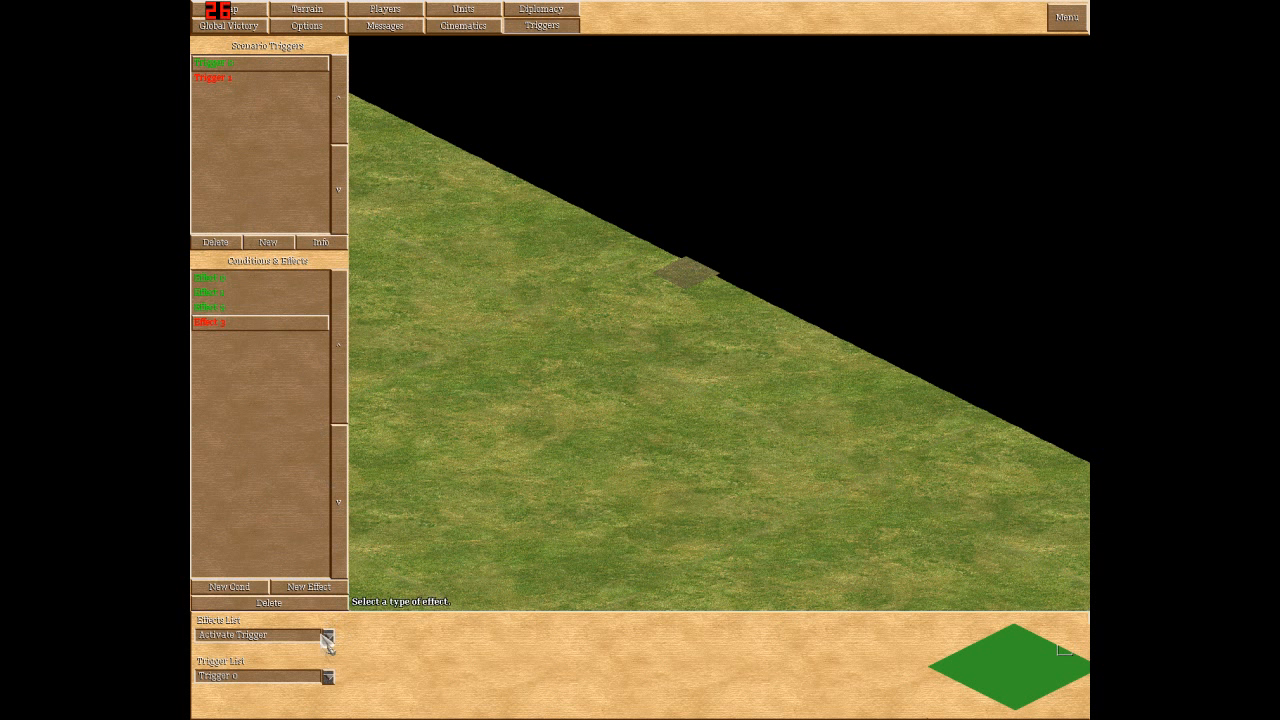
pyautogui.click(327, 677)
pyautogui.click(225, 710)
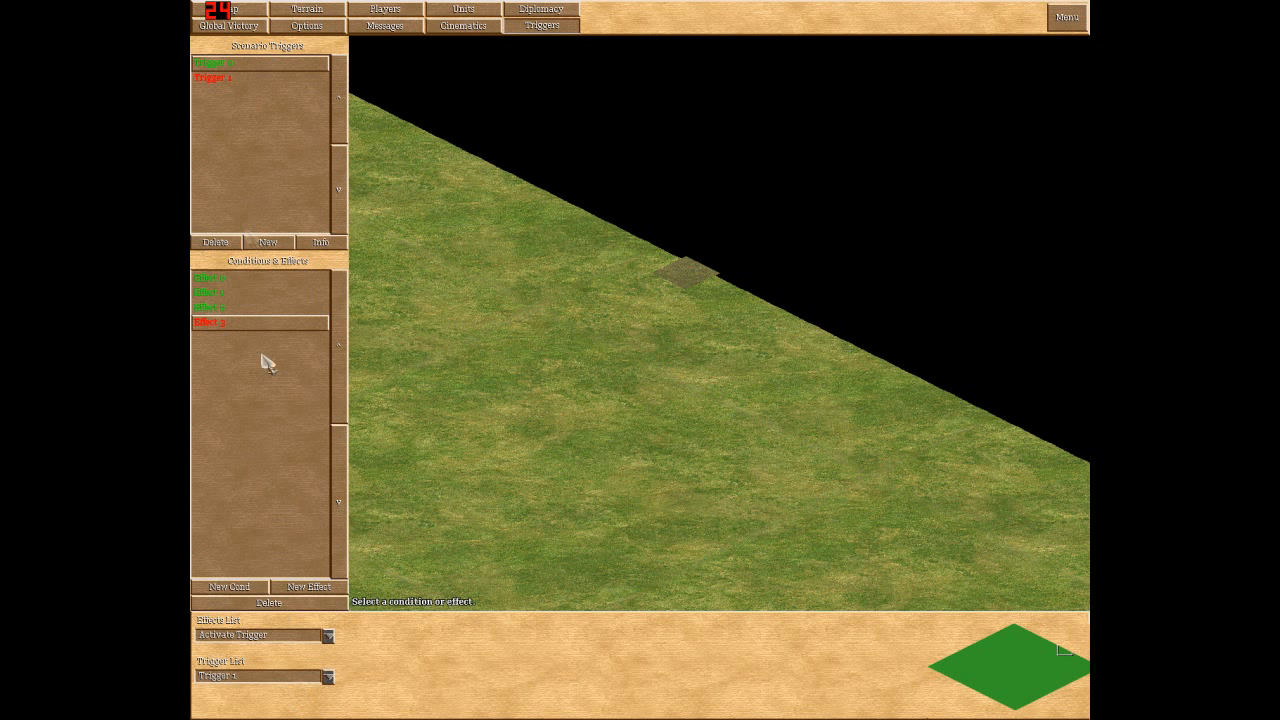
# - Give Trigger 1 an Objects in Area condition for Player 1 units, with the area covering the three archer tiles
pyautogui.click(224, 78)
pyautogui.click(245, 65)
pyautogui.click(211, 276)
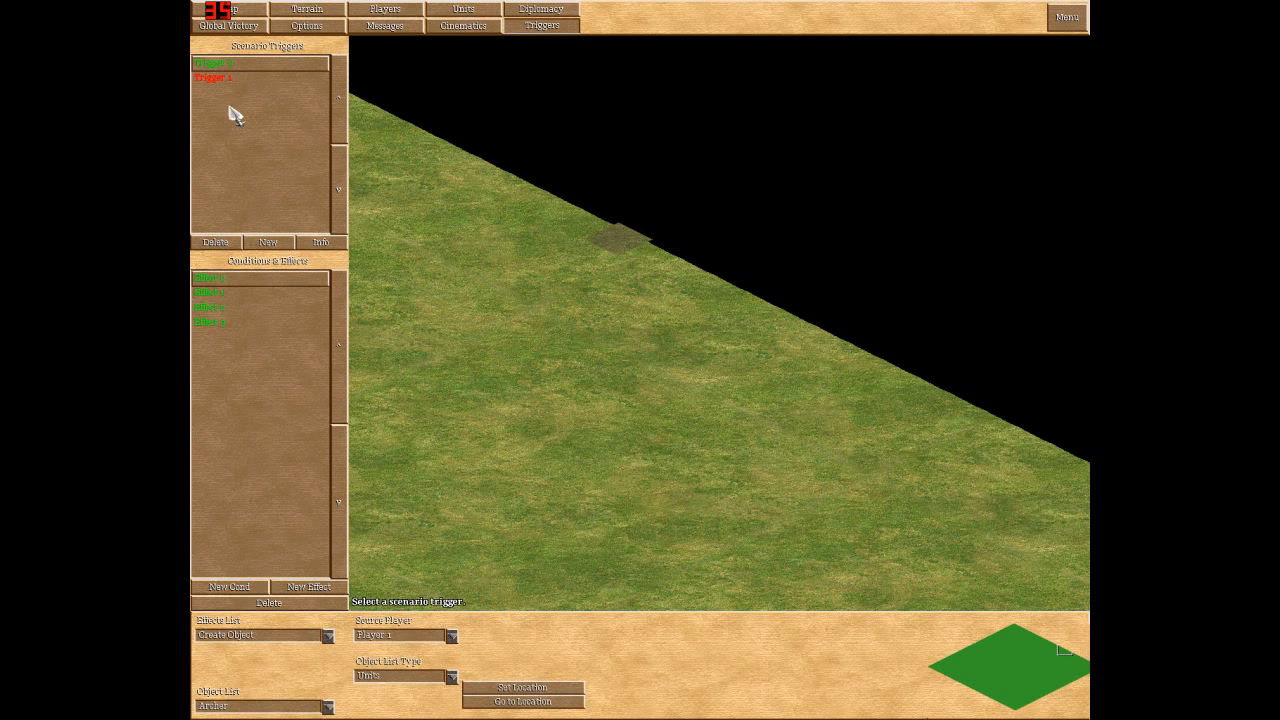
pyautogui.click(236, 80)
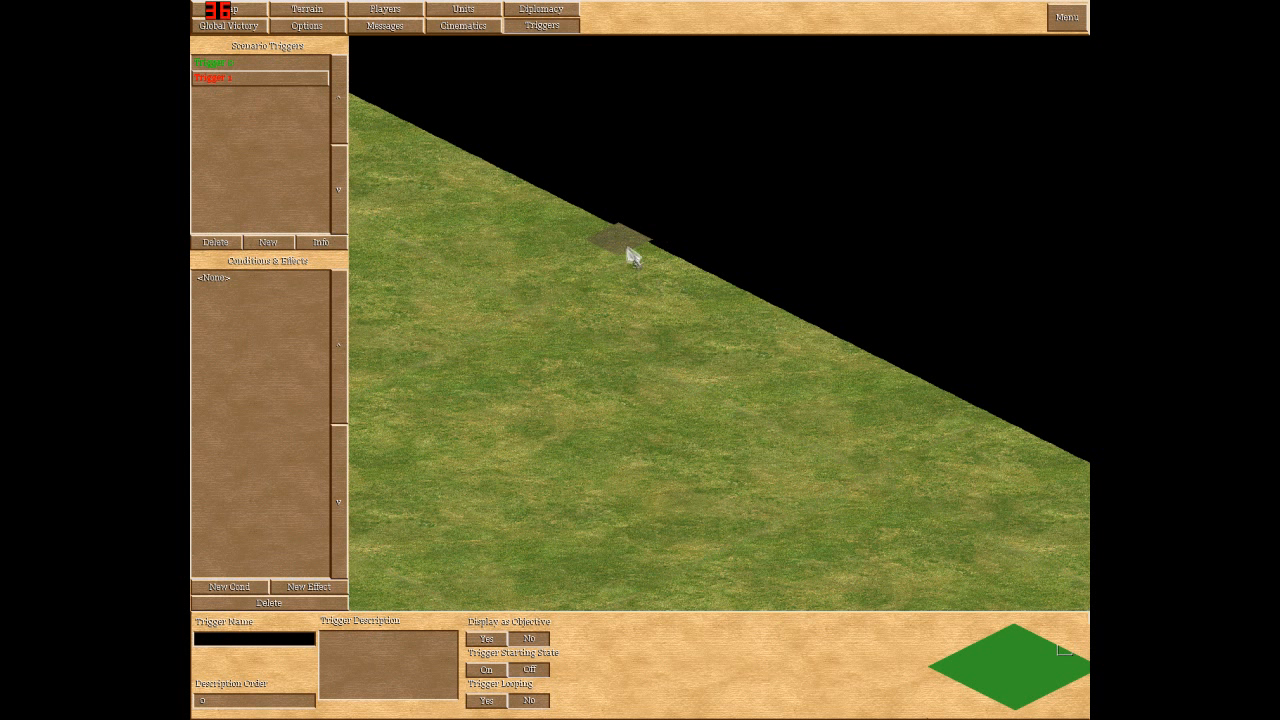
pyautogui.click(238, 587)
pyautogui.click(326, 636)
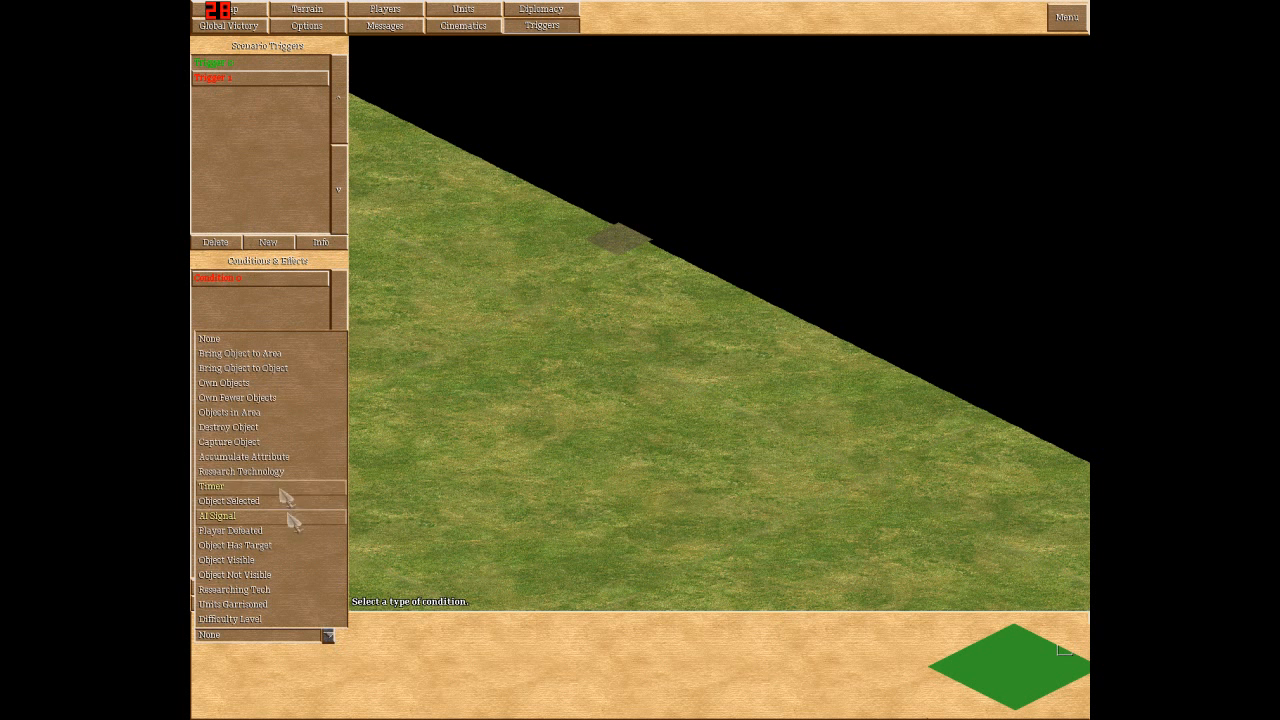
pyautogui.click(266, 419)
pyautogui.click(450, 636)
pyautogui.click(408, 671)
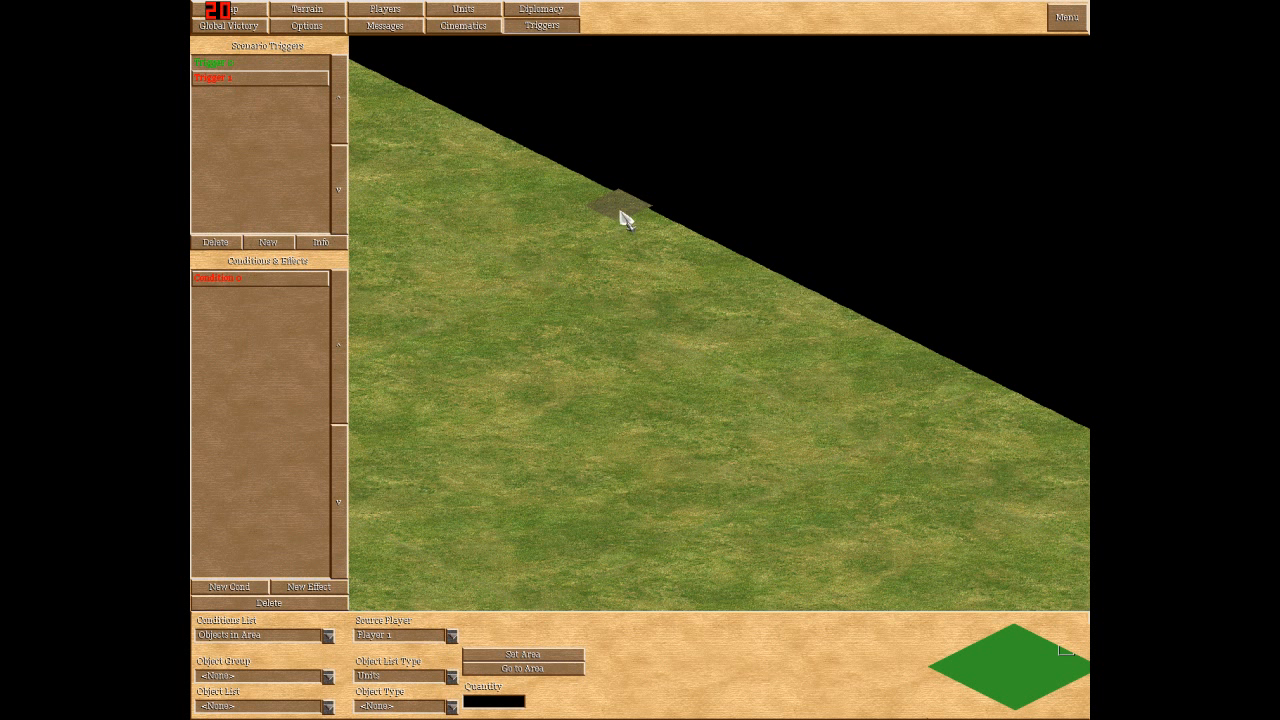
pyautogui.moveTo(621, 217); pyautogui.dragTo(690, 258)
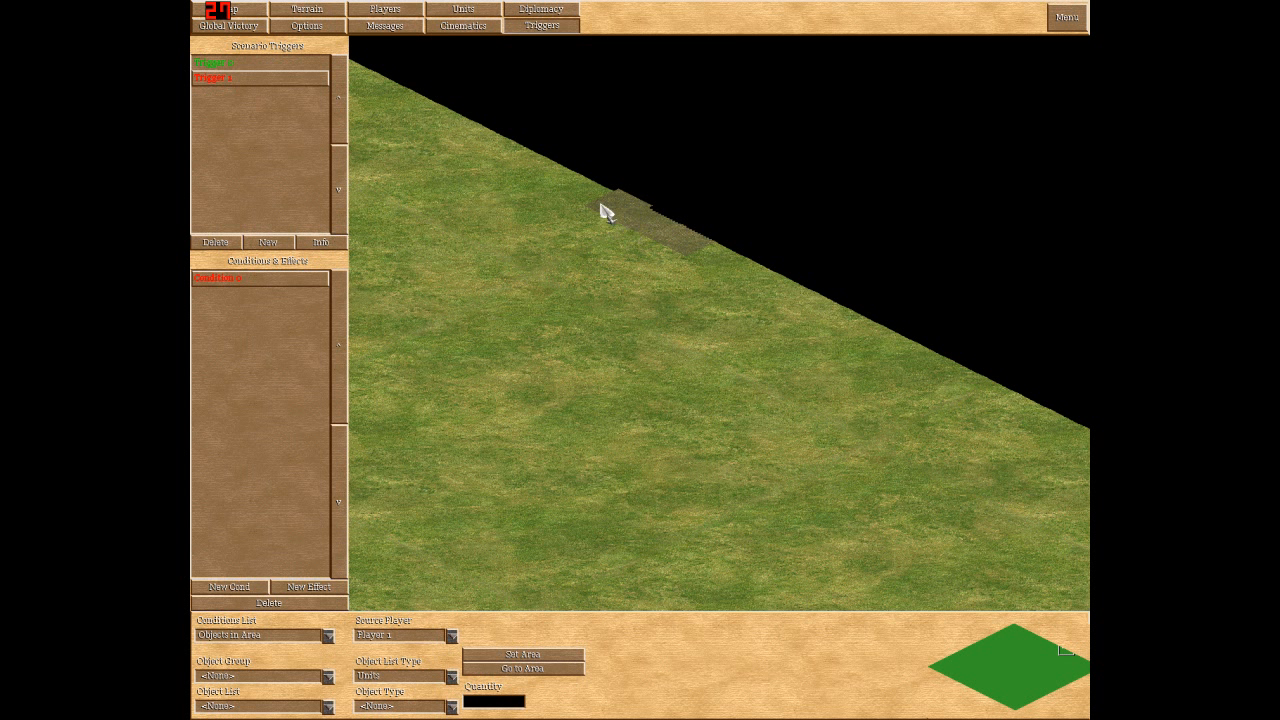
pyautogui.moveTo(633, 213); pyautogui.dragTo(689, 251)
# - Add an Activate Trigger effect to Trigger 1 and create a third scenario trigger
pyautogui.click(288, 587)
pyautogui.click(300, 635)
pyautogui.click(233, 309)
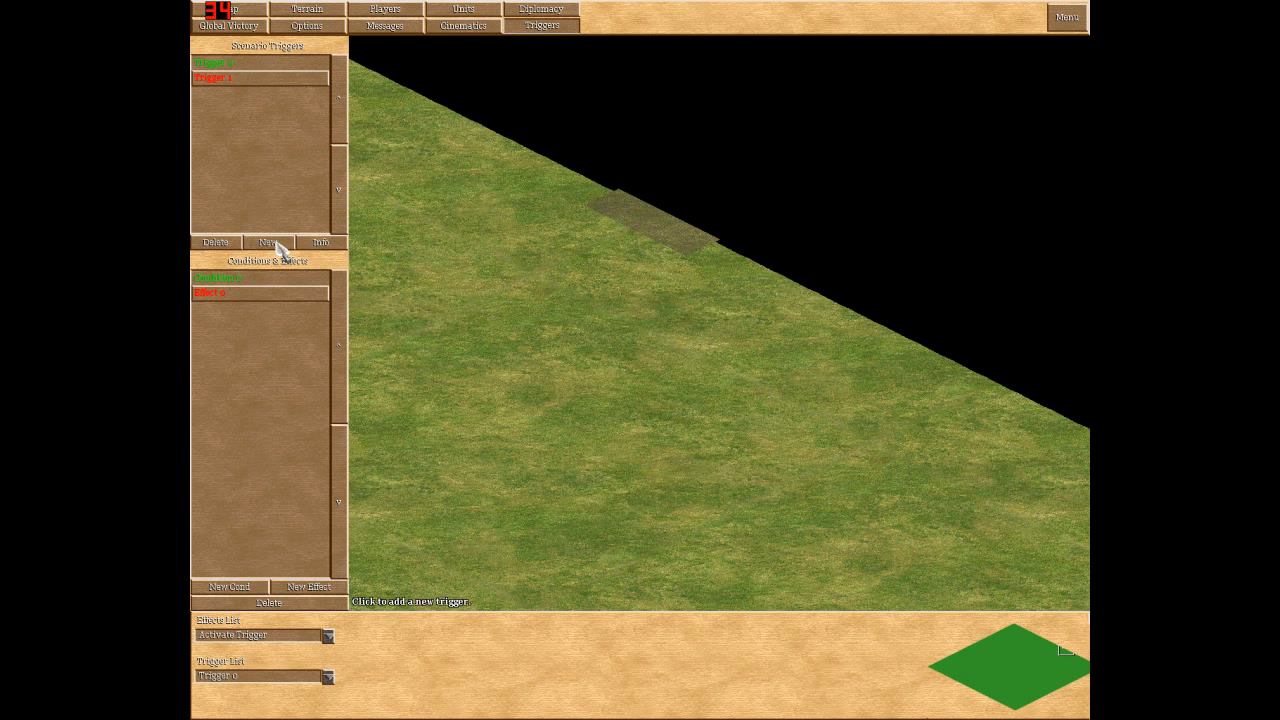
pyautogui.click(268, 242)
pyautogui.click(222, 92)
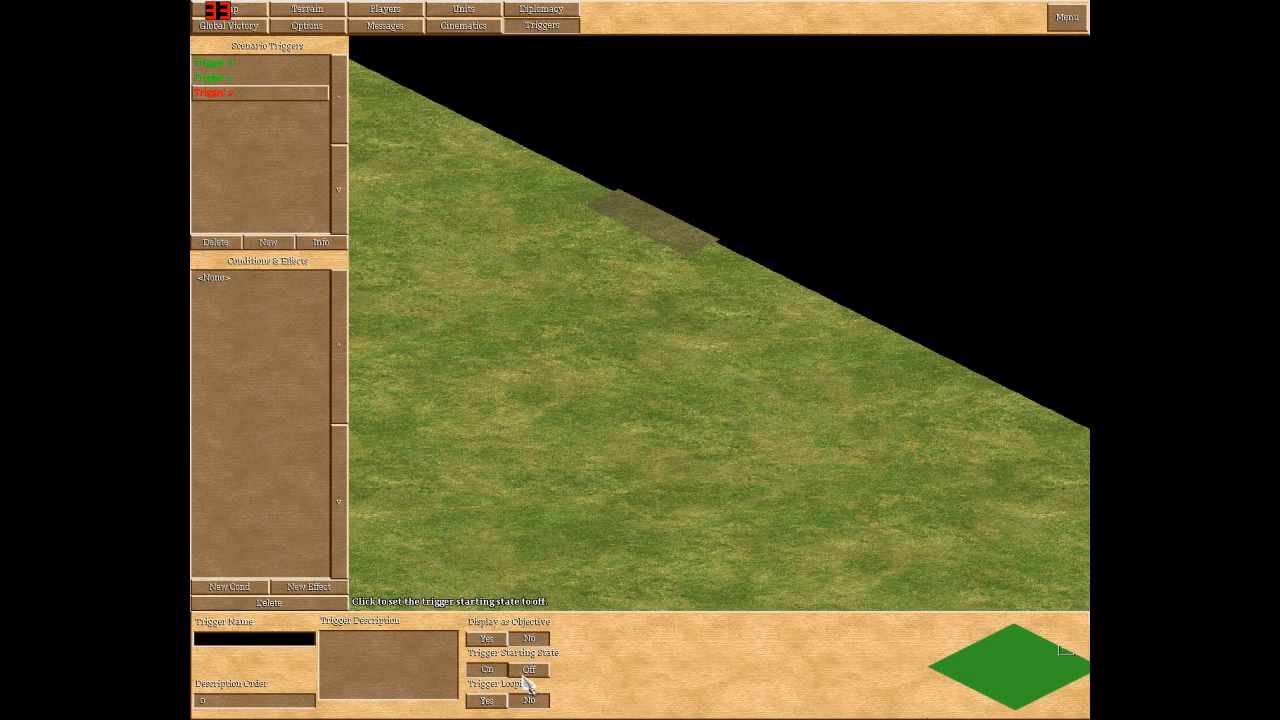
# - Make Trigger 1's Activate Trigger effect activate Trigger 2, and select Trigger 2
pyautogui.click(222, 79)
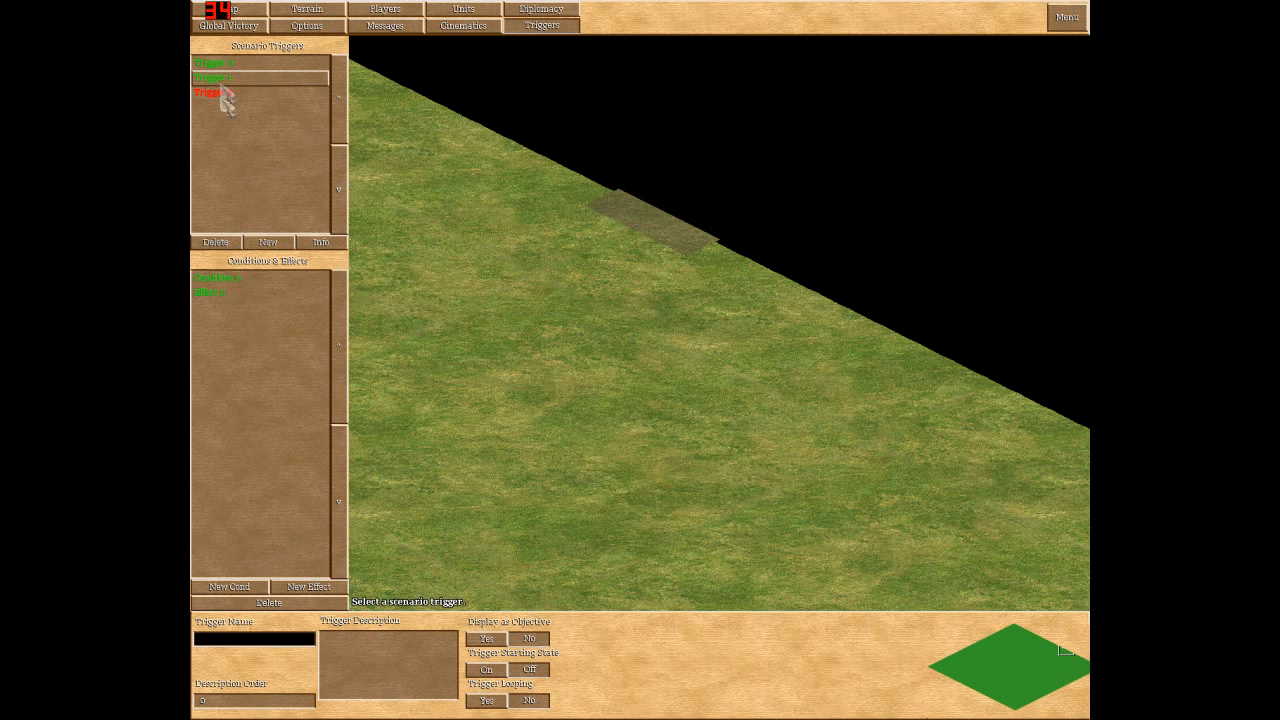
pyautogui.click(208, 292)
pyautogui.click(328, 677)
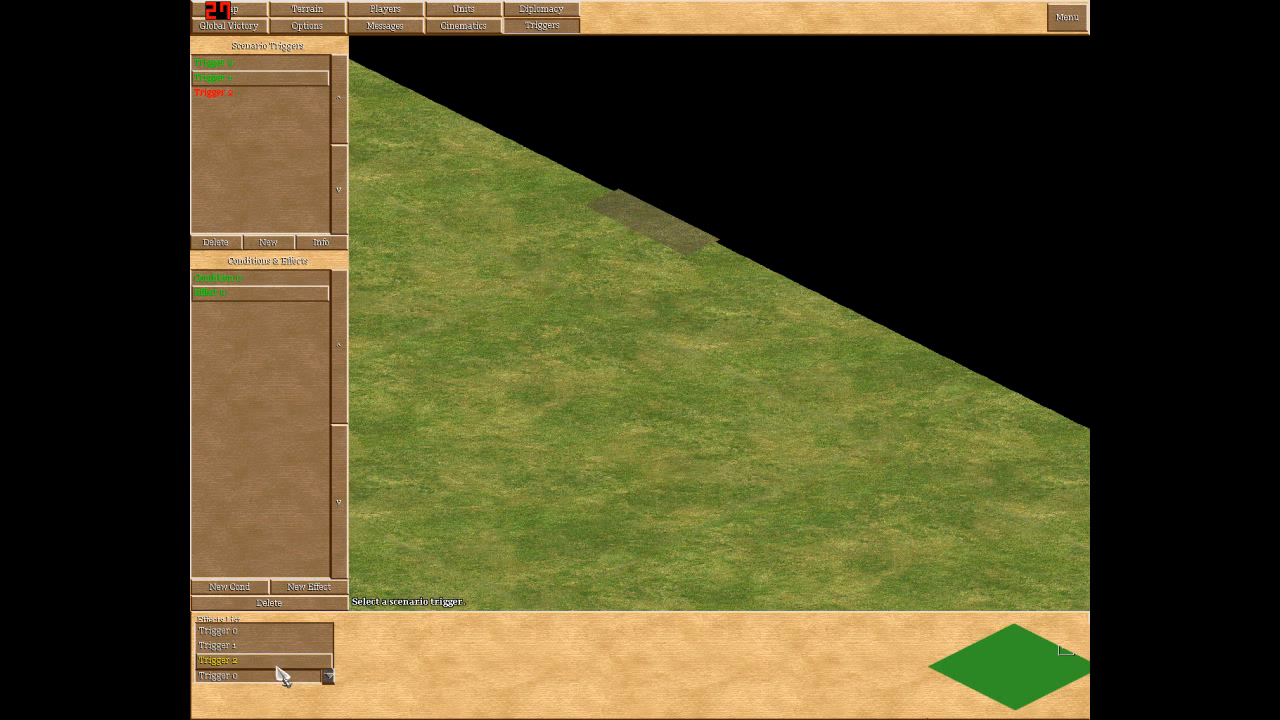
pyautogui.click(281, 677)
pyautogui.click(228, 92)
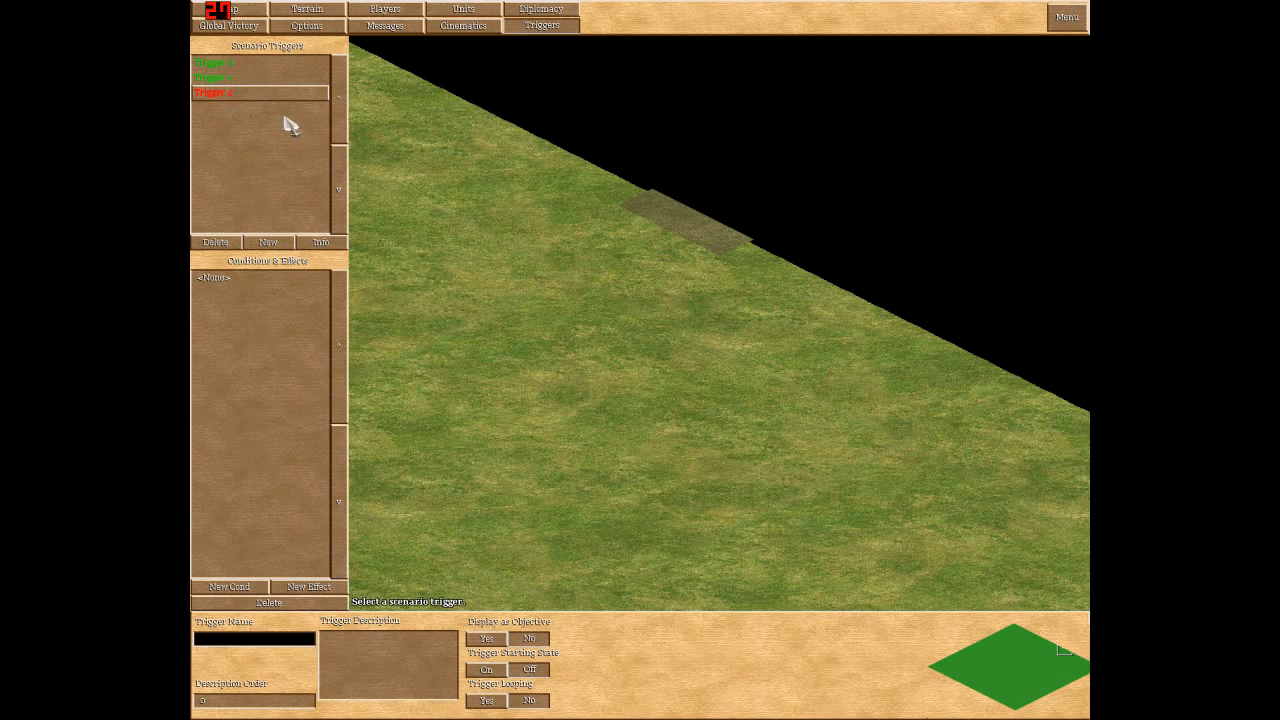
pyautogui.moveTo(857, 2)
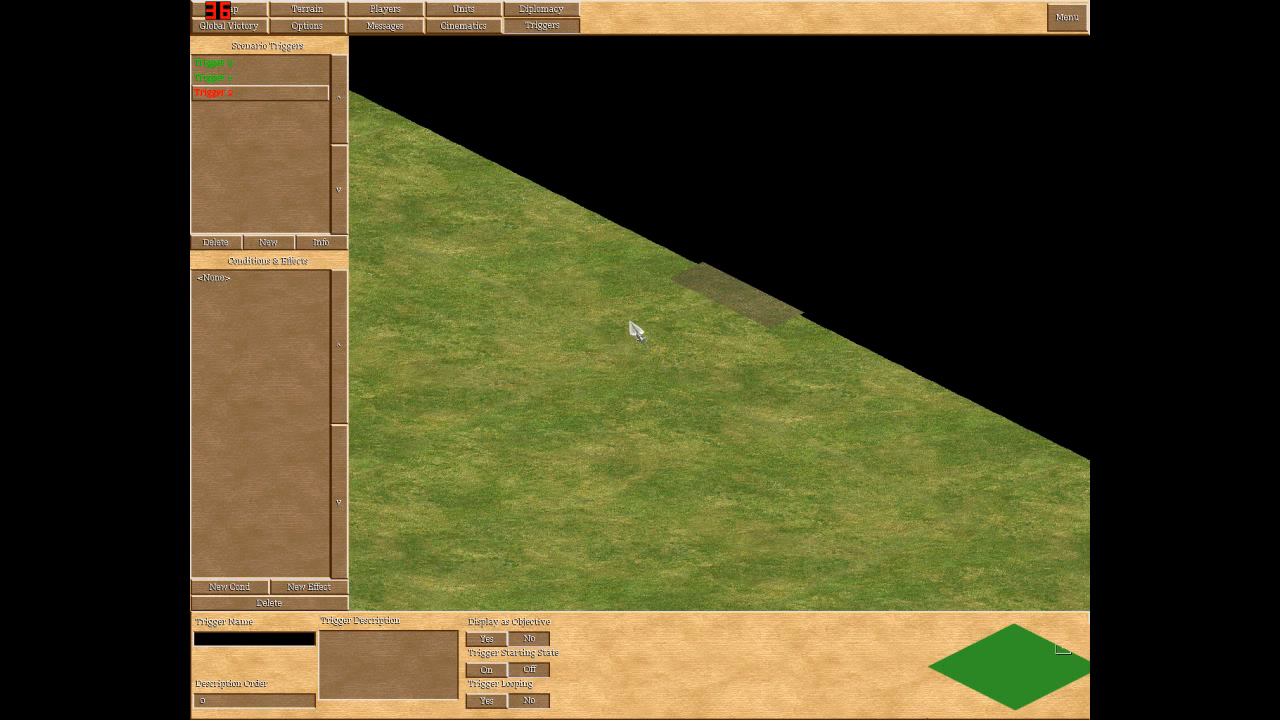
# - Create two more scenario triggers below Trigger 2
pyautogui.click(234, 78)
pyautogui.click(225, 94)
pyautogui.click(279, 242)
pyautogui.click(279, 242)
pyautogui.click(234, 109)
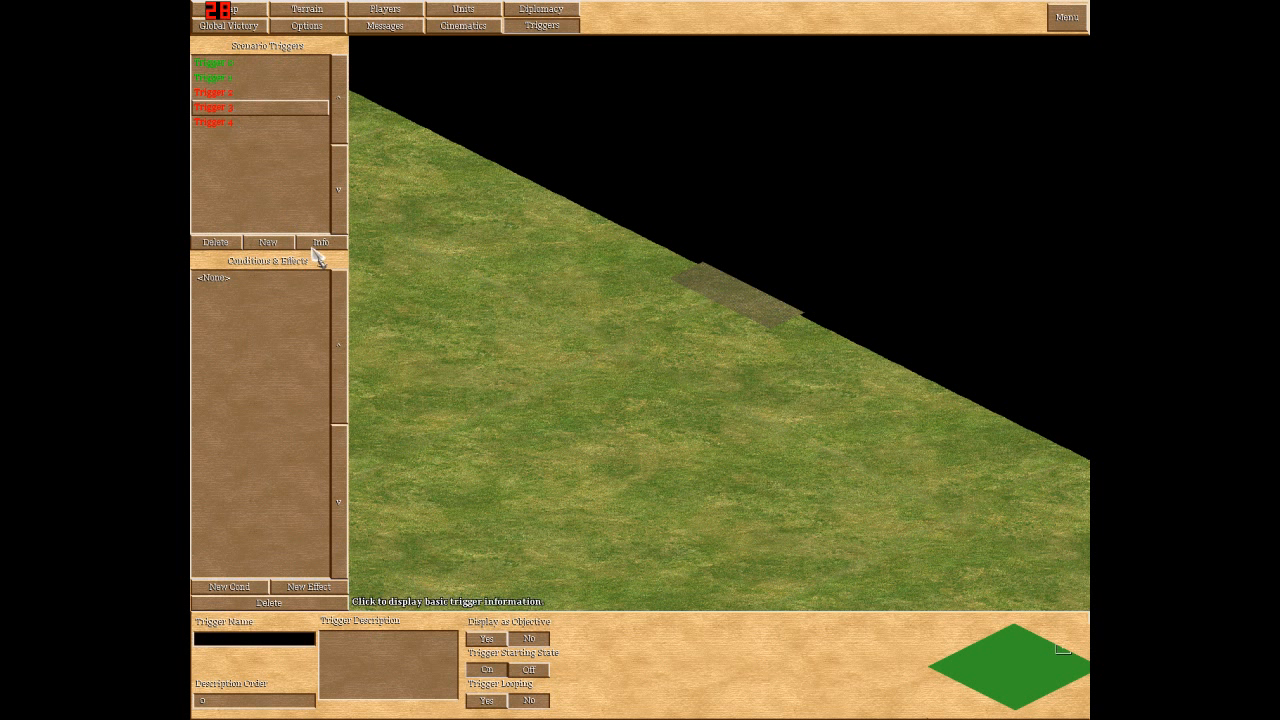
pyautogui.click(231, 122)
# - Add a second Activate Trigger effect to Trigger 1 that activates Trigger 3
pyautogui.click(215, 76)
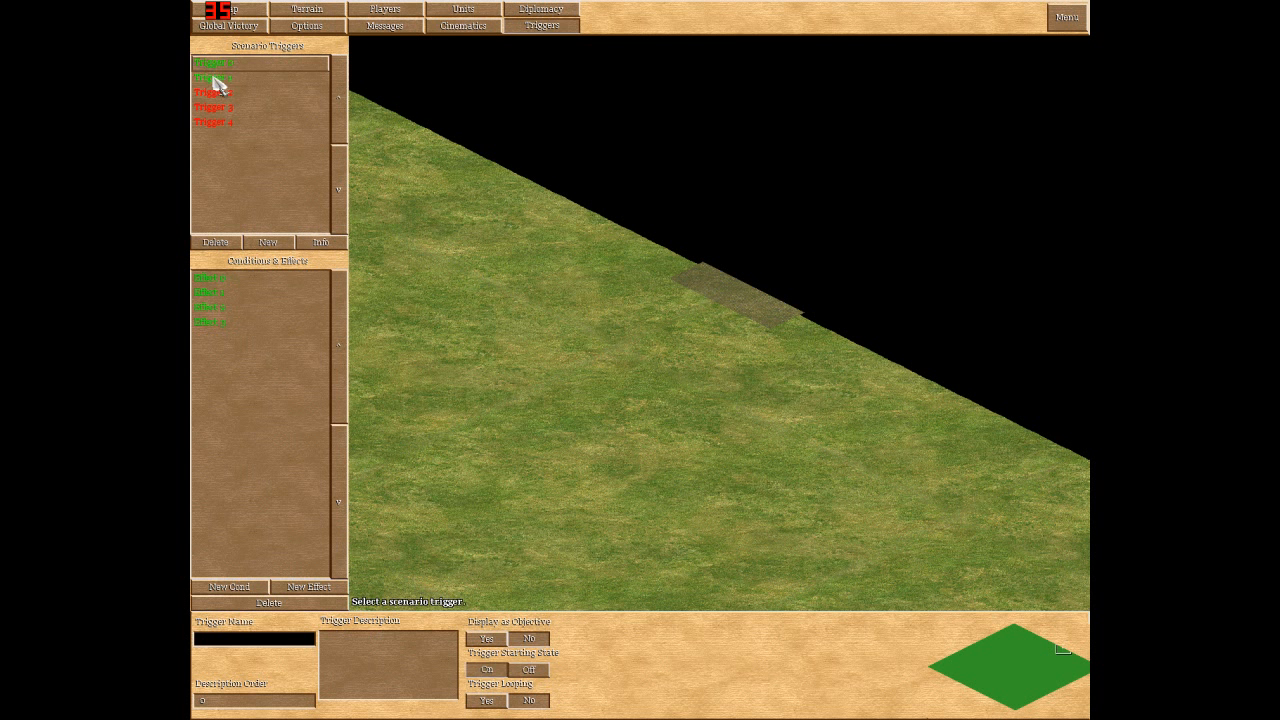
pyautogui.click(312, 588)
pyautogui.click(329, 641)
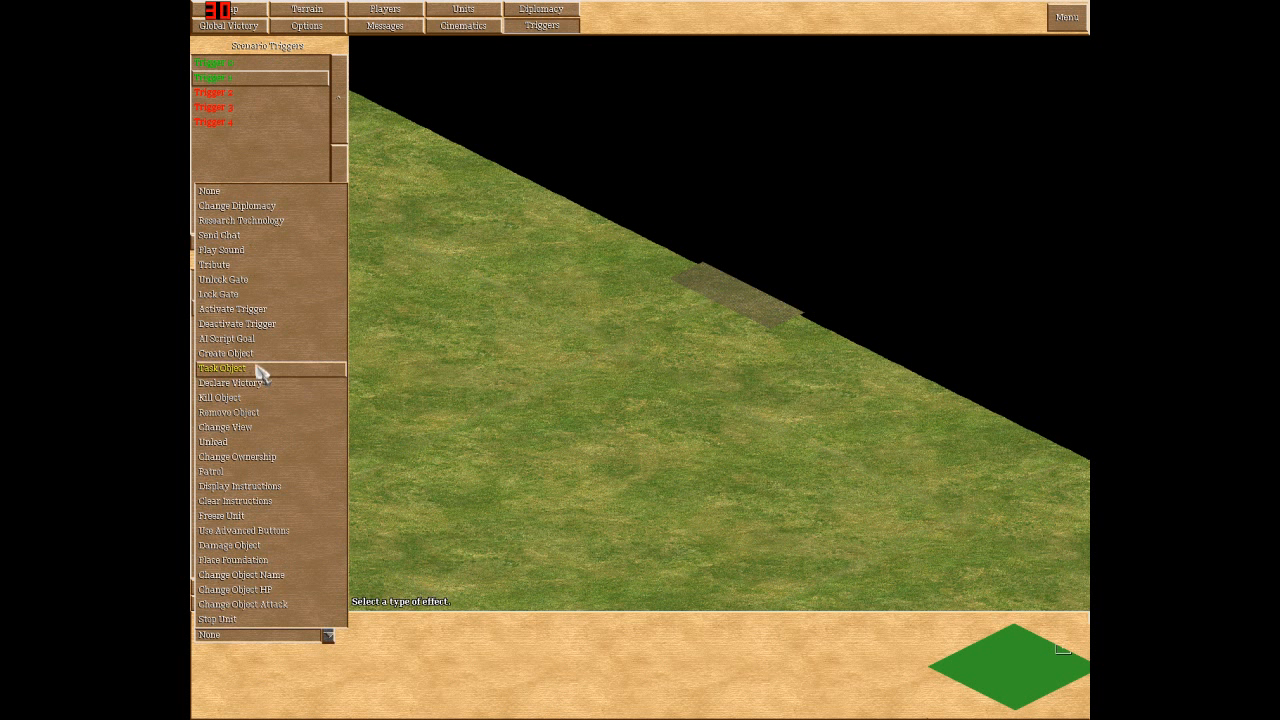
pyautogui.click(257, 320)
pyautogui.click(325, 676)
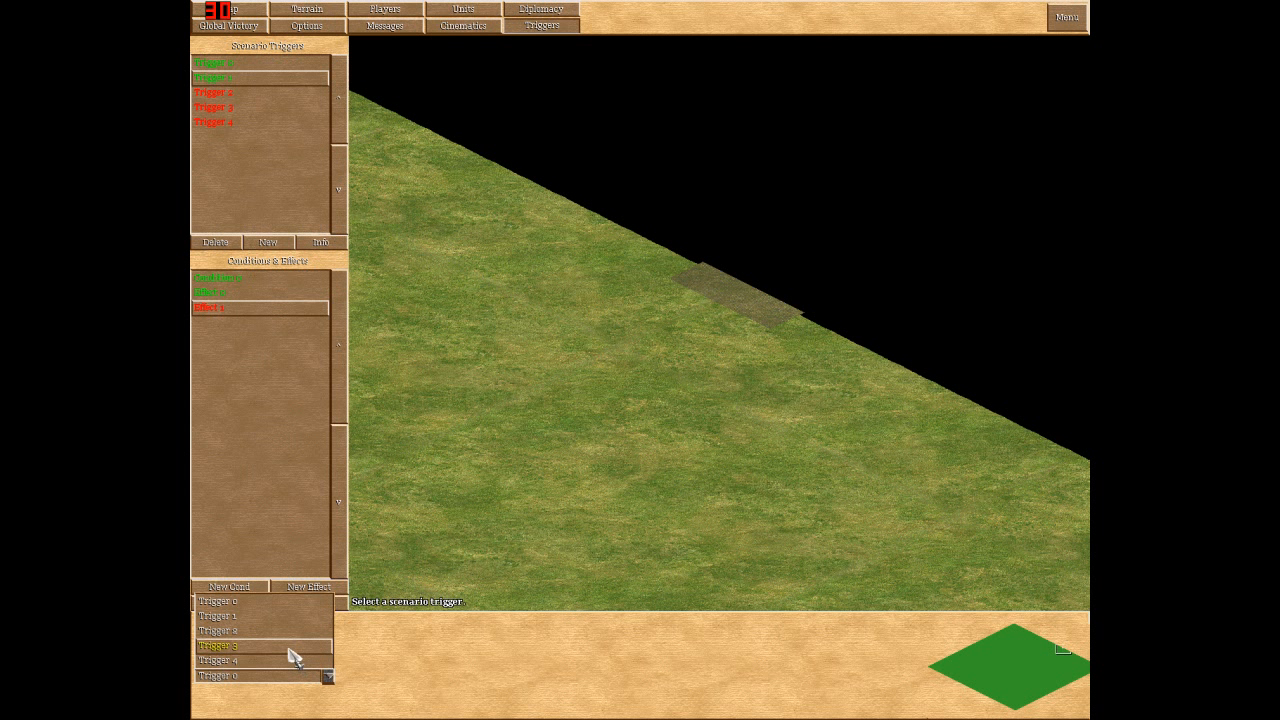
pyautogui.click(290, 645)
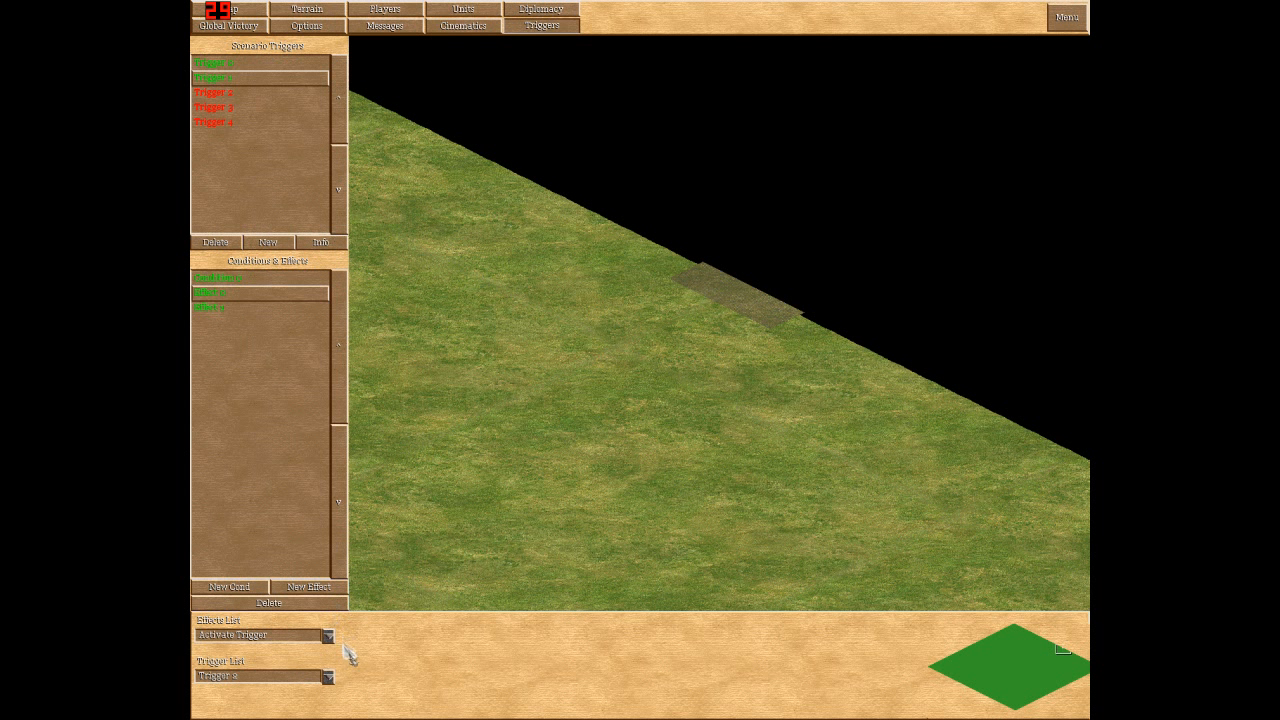
# - Add a third Activate Trigger effect to Trigger 1 that activates Trigger 4
pyautogui.click(300, 587)
pyautogui.click(328, 637)
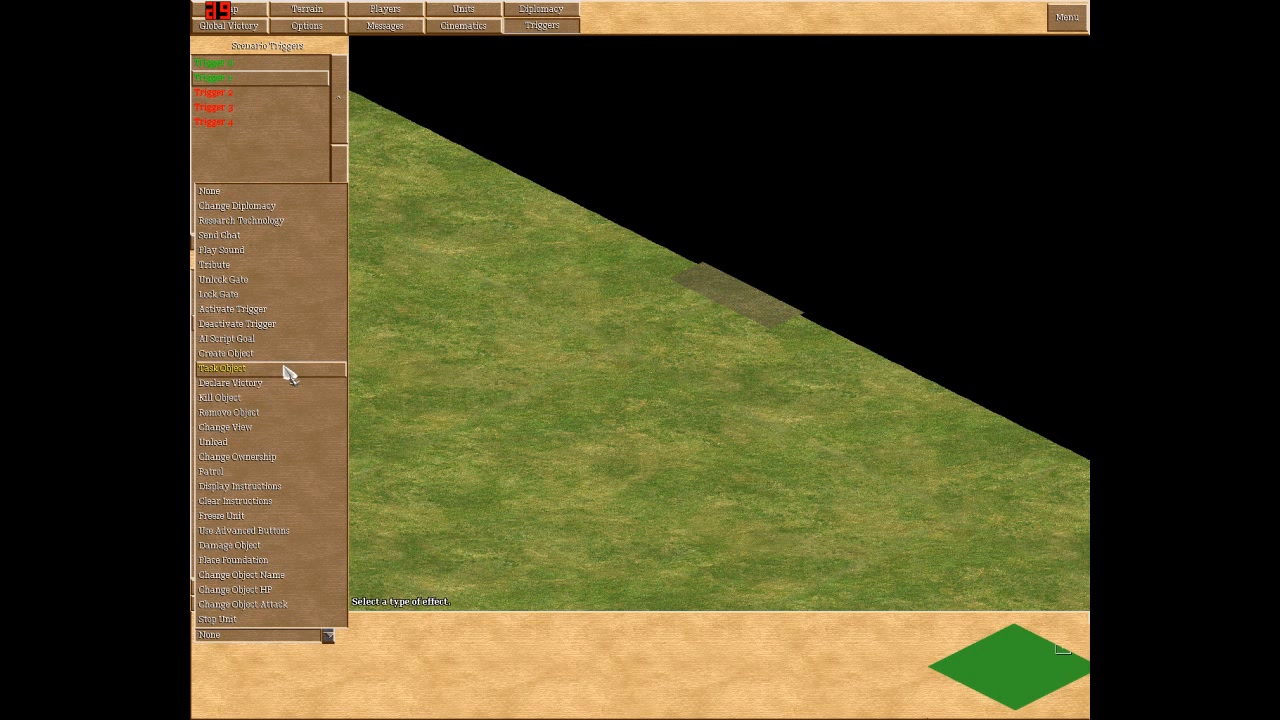
pyautogui.click(272, 322)
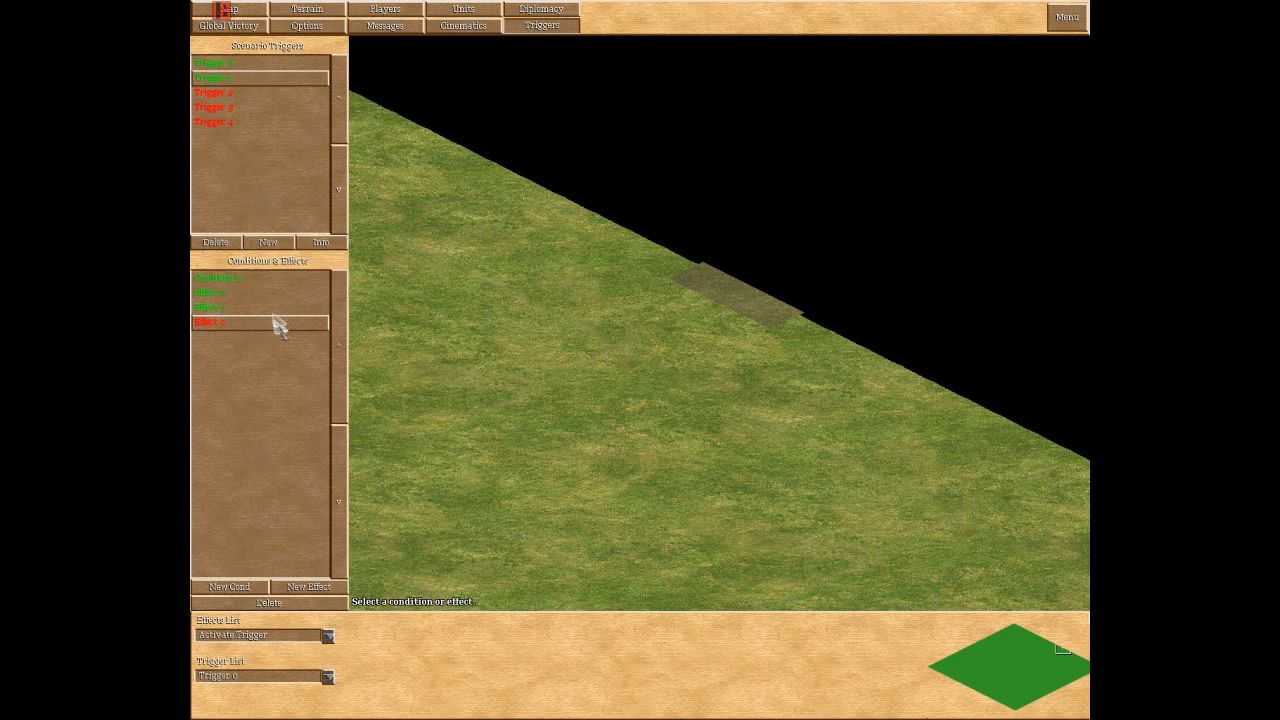
pyautogui.click(326, 677)
pyautogui.click(257, 660)
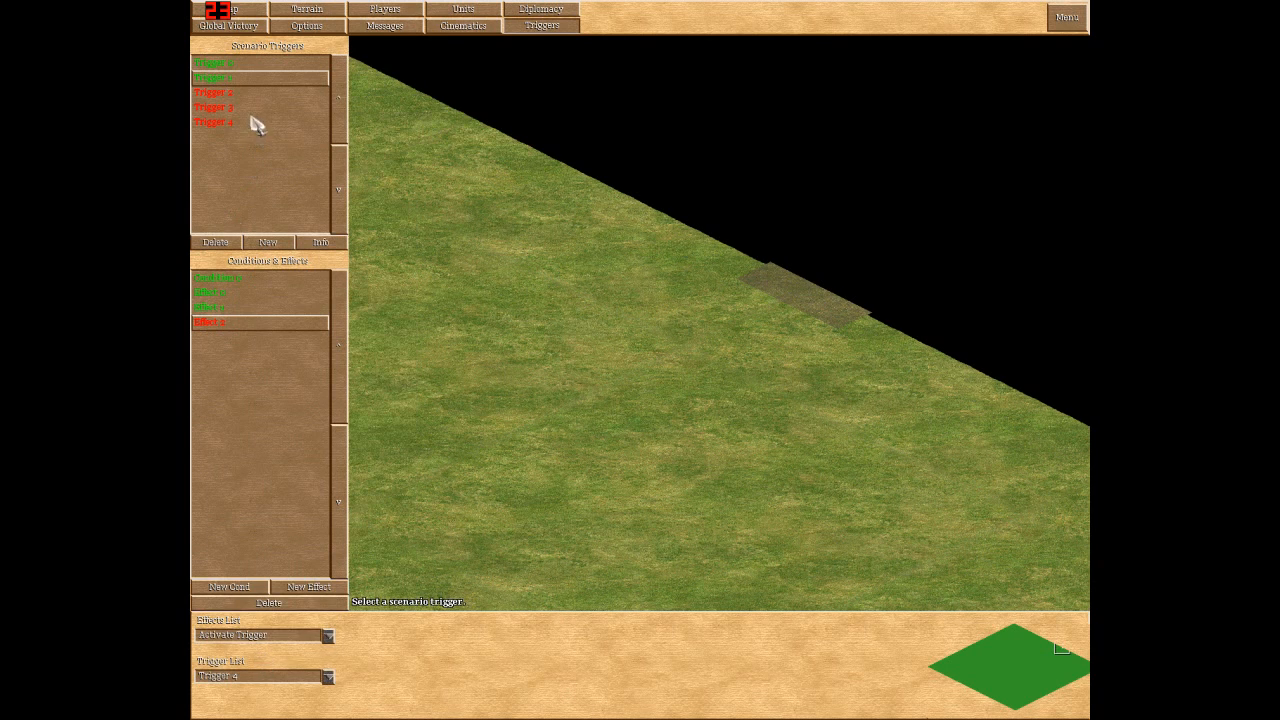
# - Give Trigger 2 a Task Object effect with Player 1 as source player and Archer as the object
pyautogui.click(248, 95)
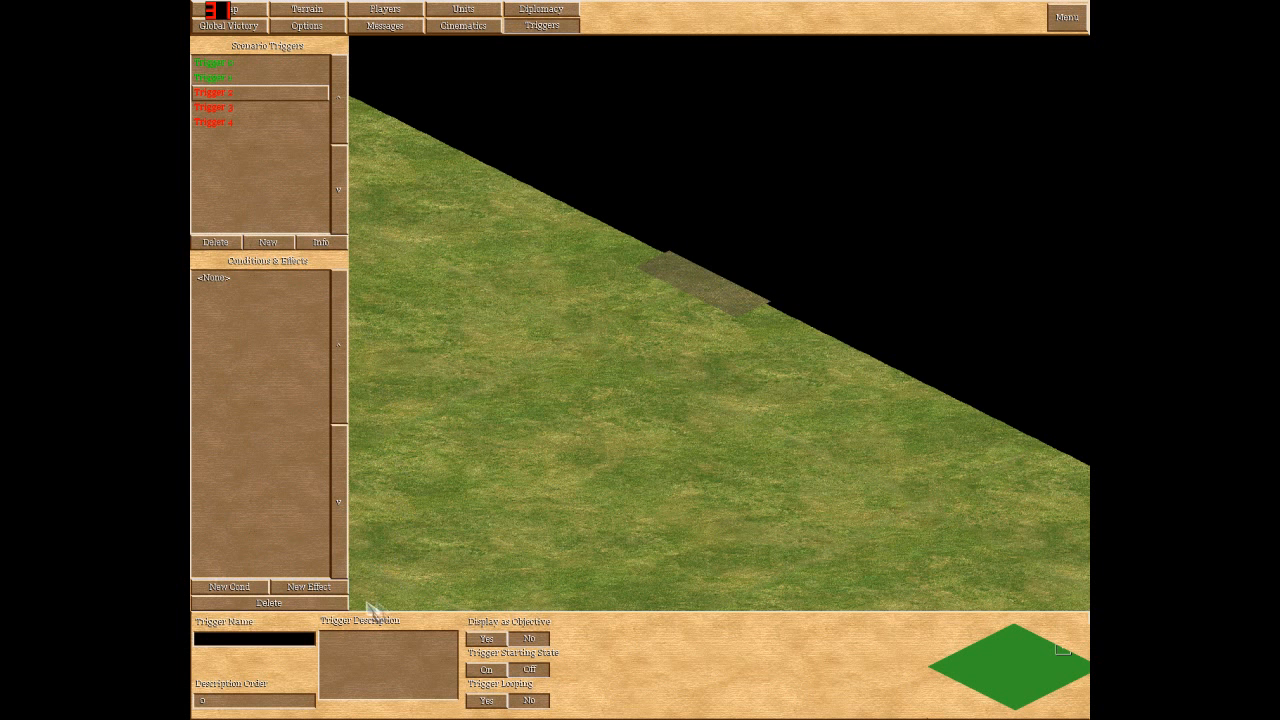
pyautogui.click(305, 590)
pyautogui.click(327, 636)
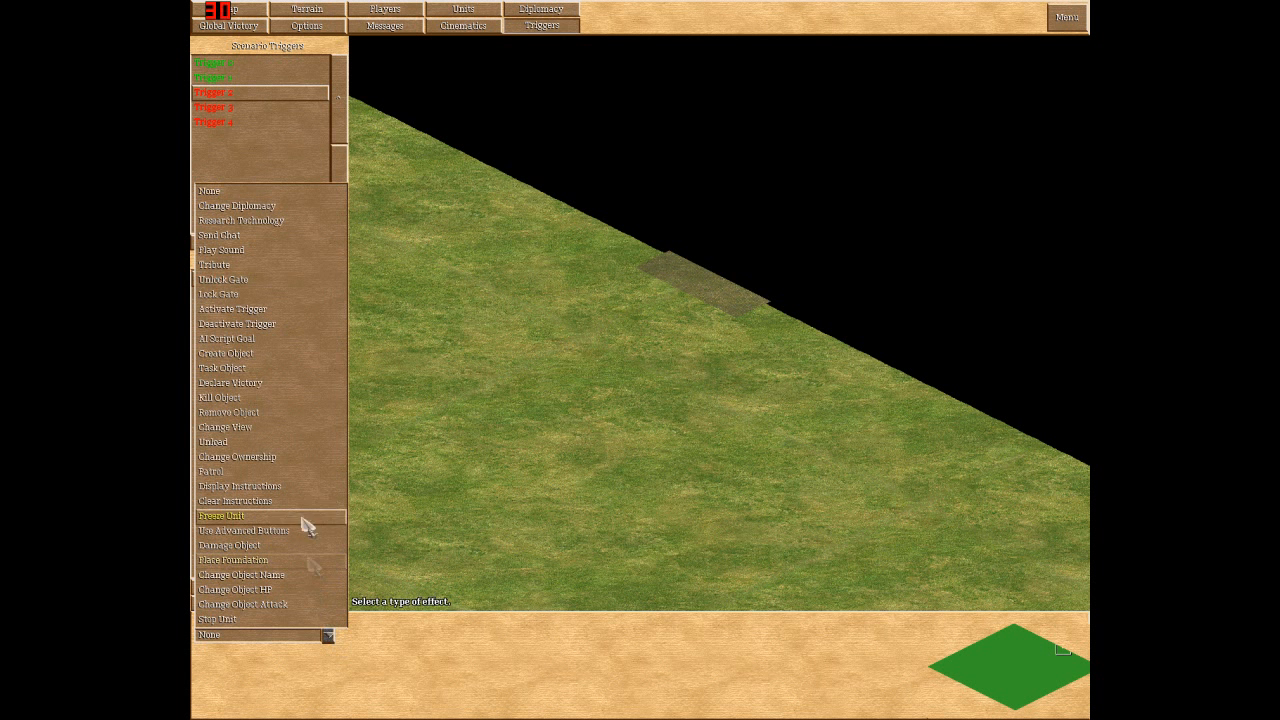
pyautogui.click(249, 368)
pyautogui.click(449, 638)
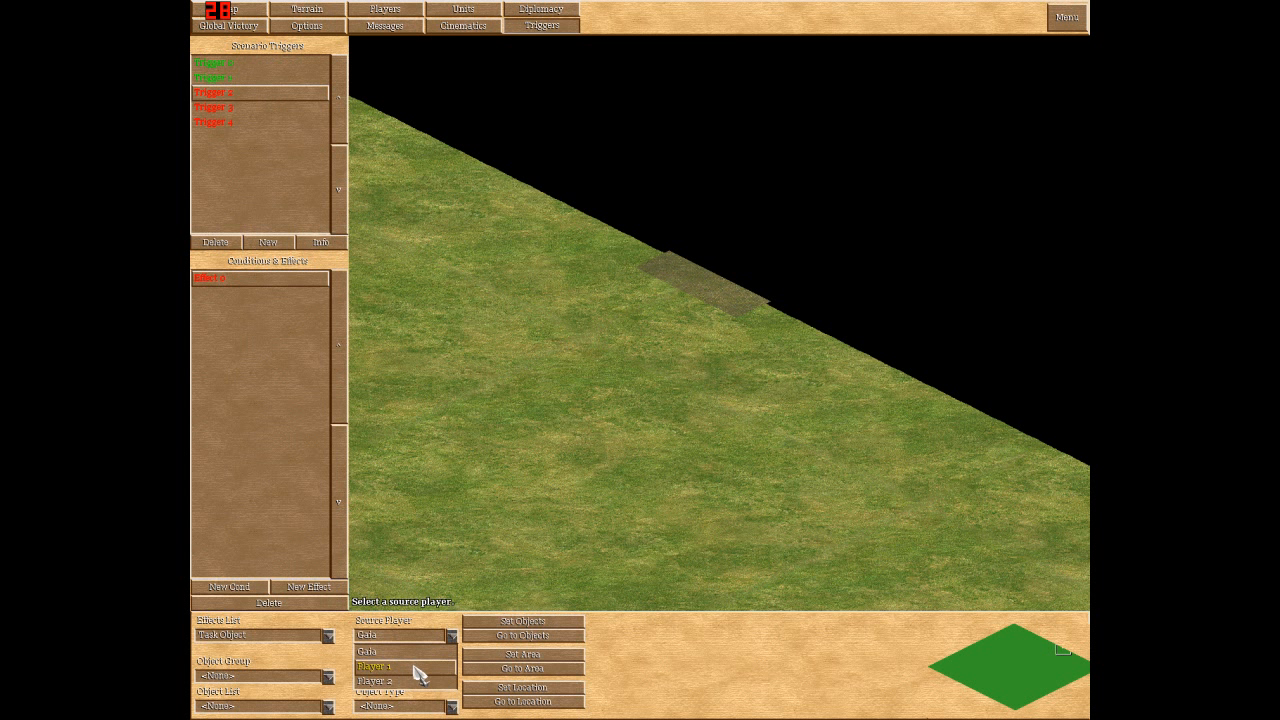
pyautogui.click(415, 667)
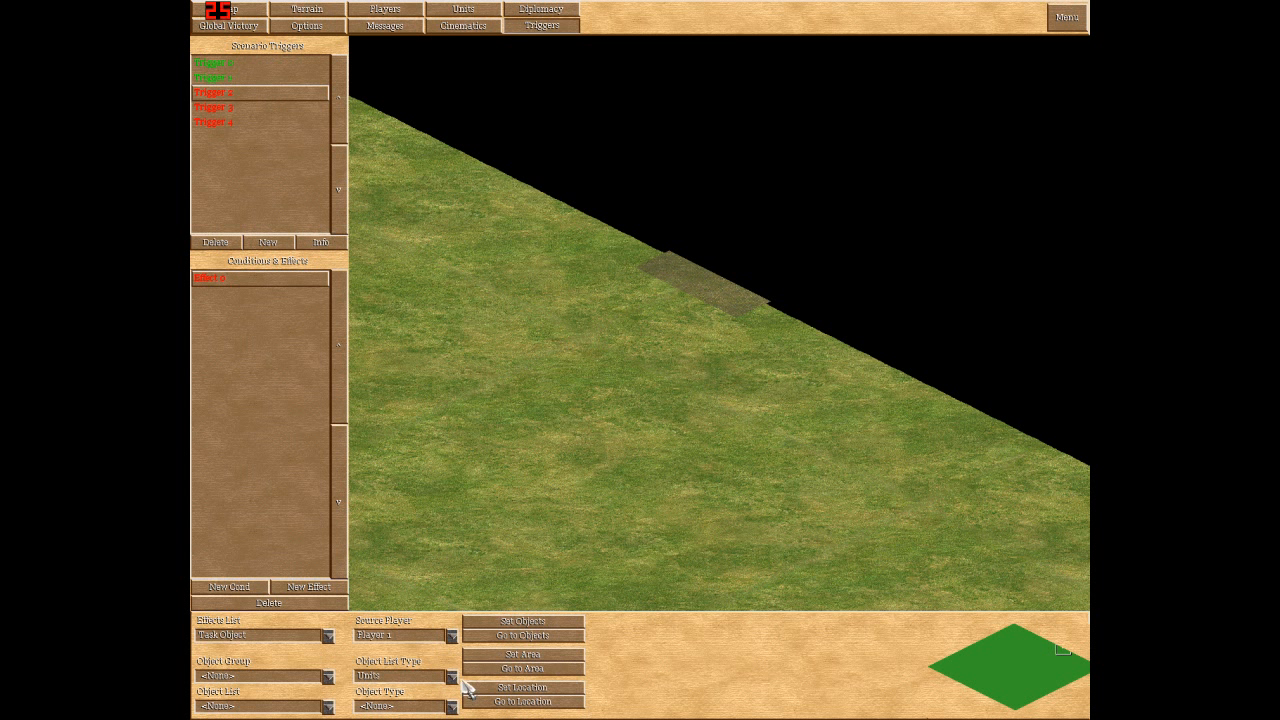
pyautogui.click(328, 706)
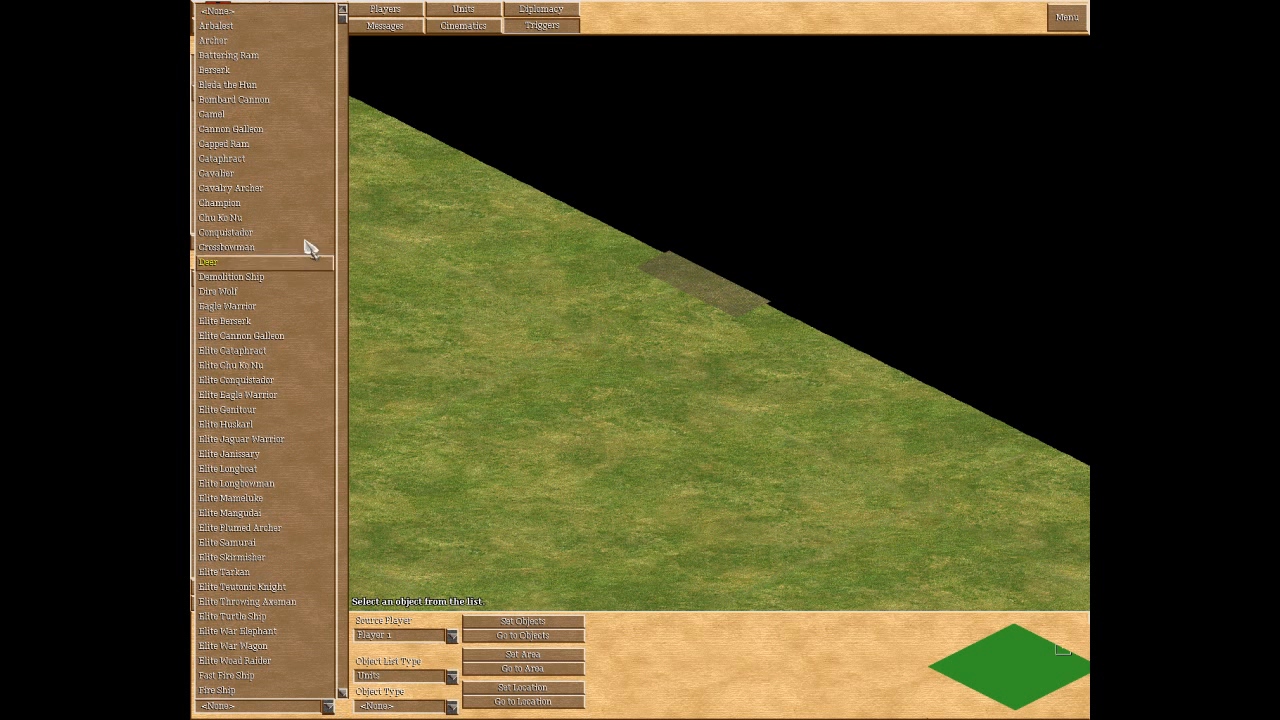
pyautogui.click(280, 42)
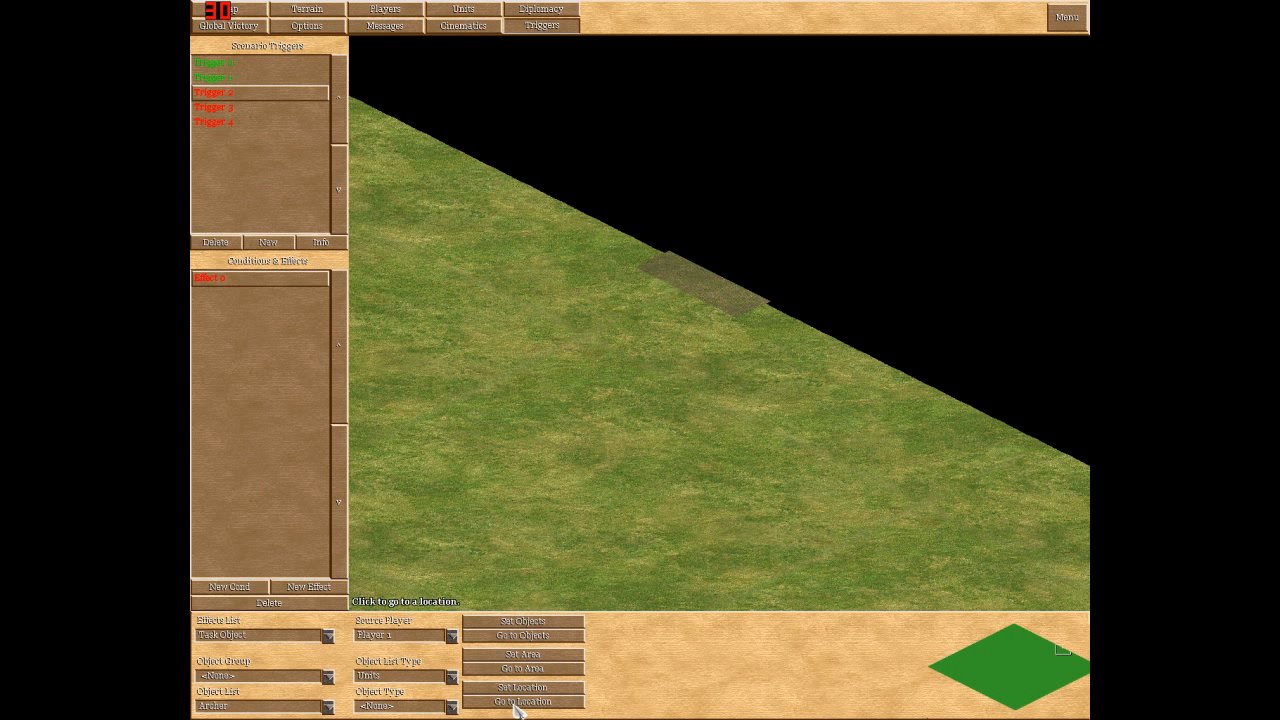
# - Set the Trigger 2 task location six tiles inland, moving tile by tile straight in from the first archer tile at the map edge
pyautogui.click(666, 268)
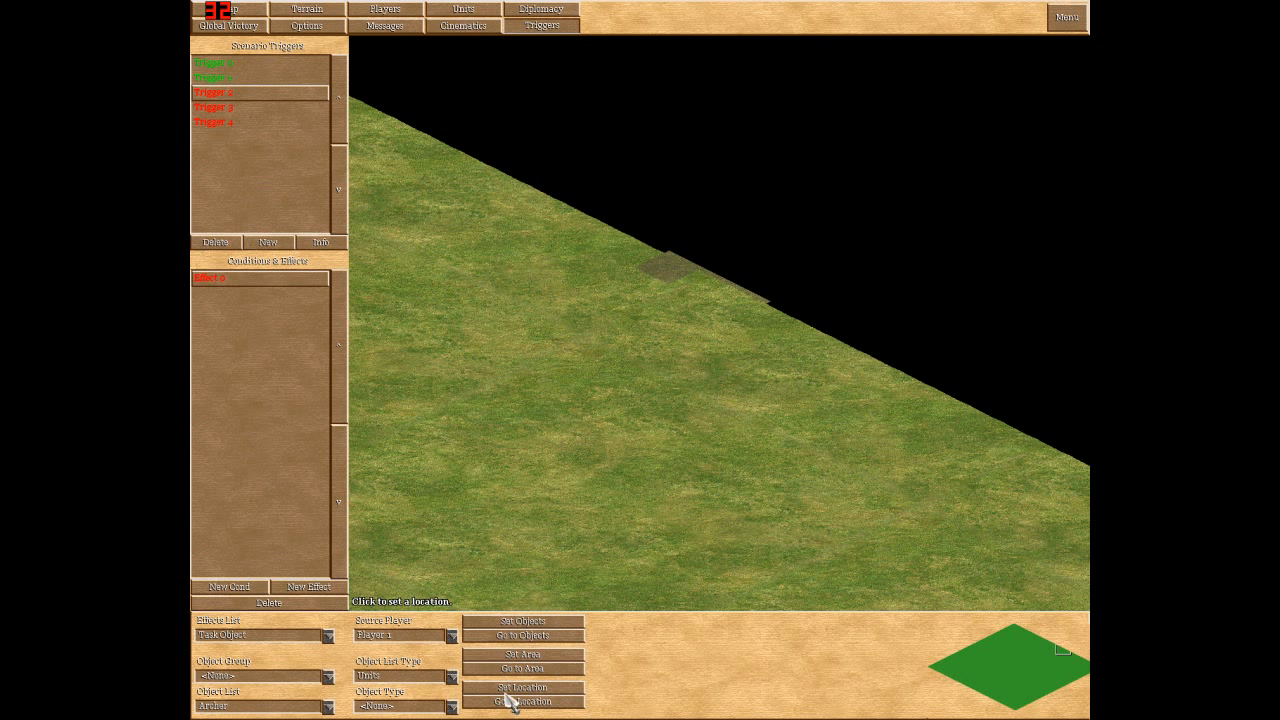
pyautogui.click(508, 692)
pyautogui.click(641, 285)
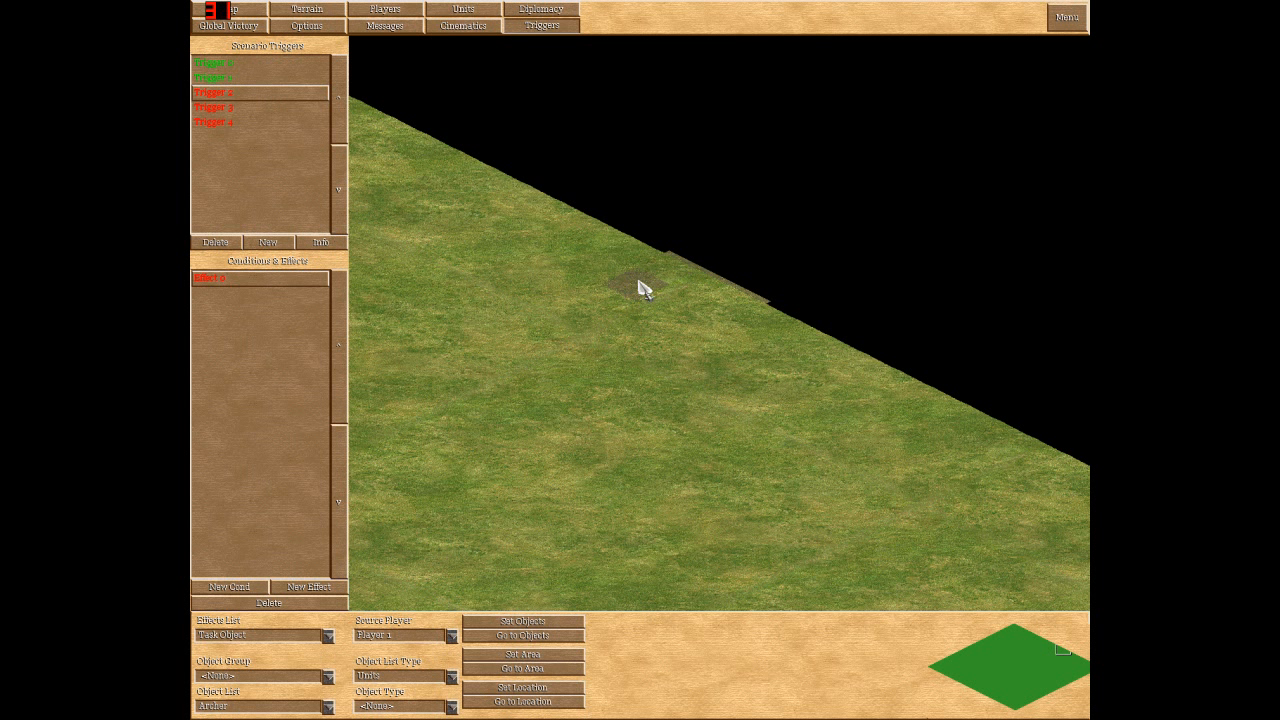
pyautogui.click(507, 689)
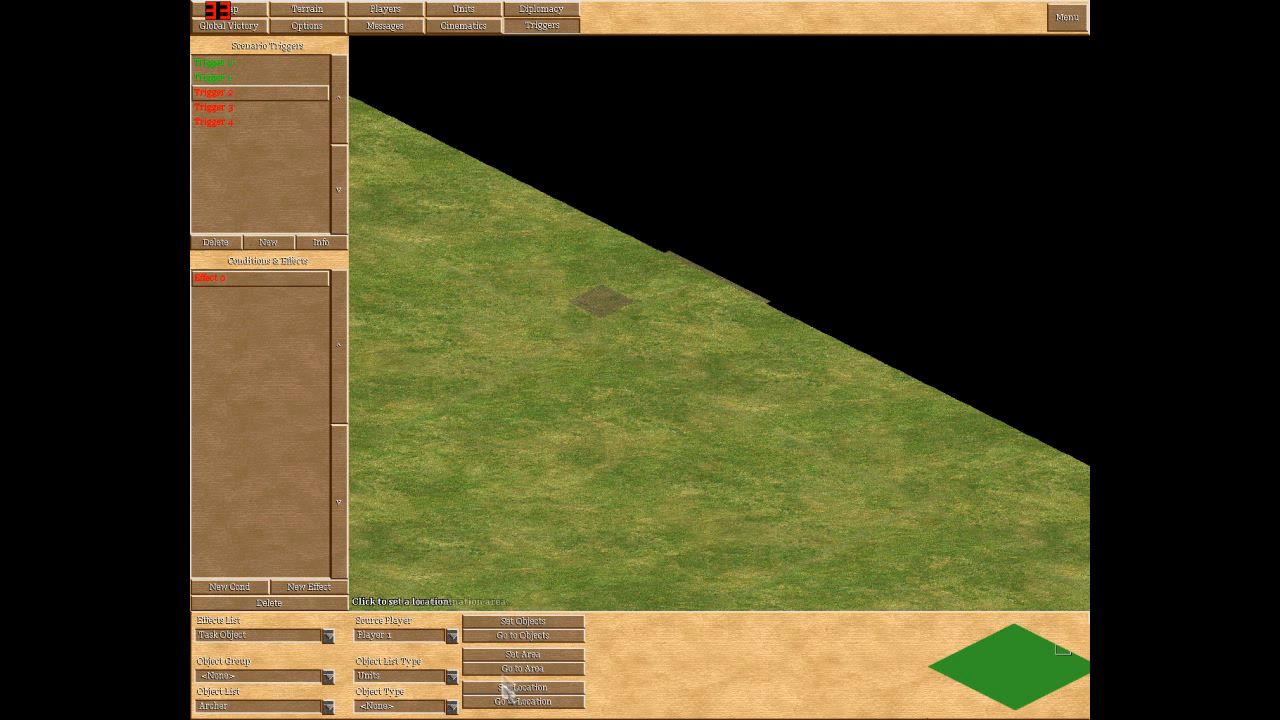
pyautogui.click(570, 320)
pyautogui.click(512, 689)
pyautogui.click(534, 334)
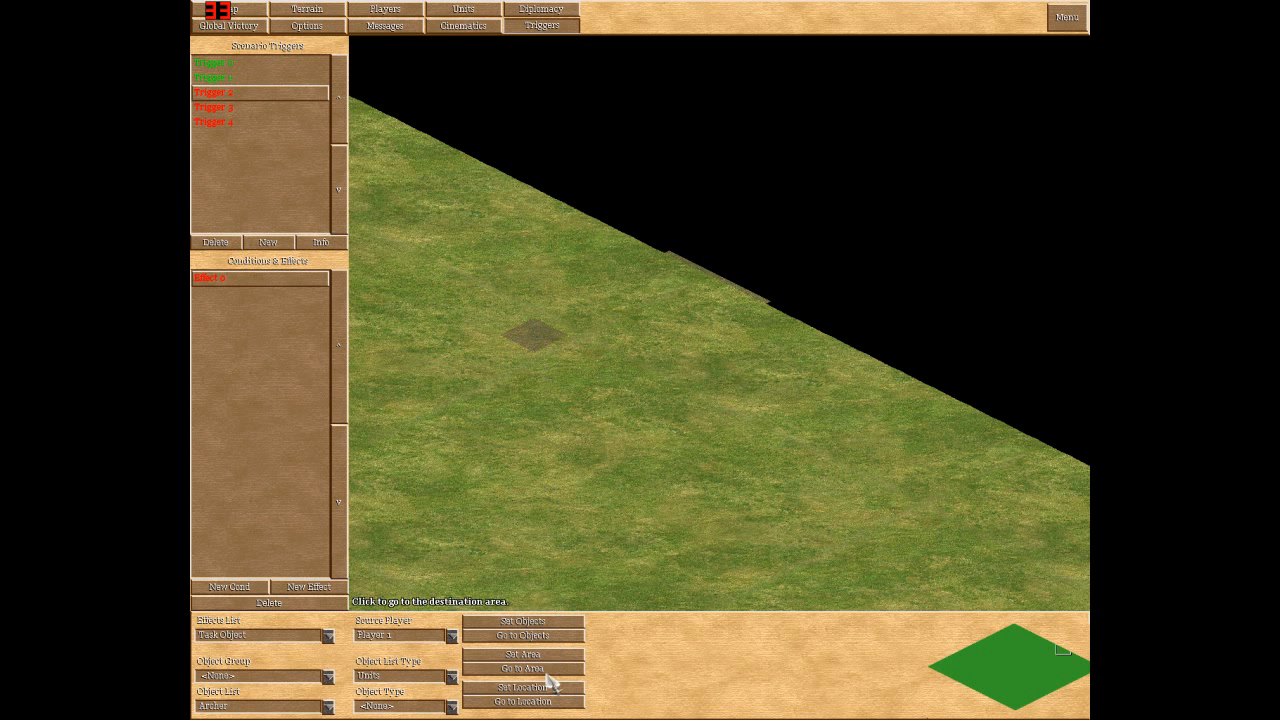
pyautogui.click(532, 688)
pyautogui.click(502, 348)
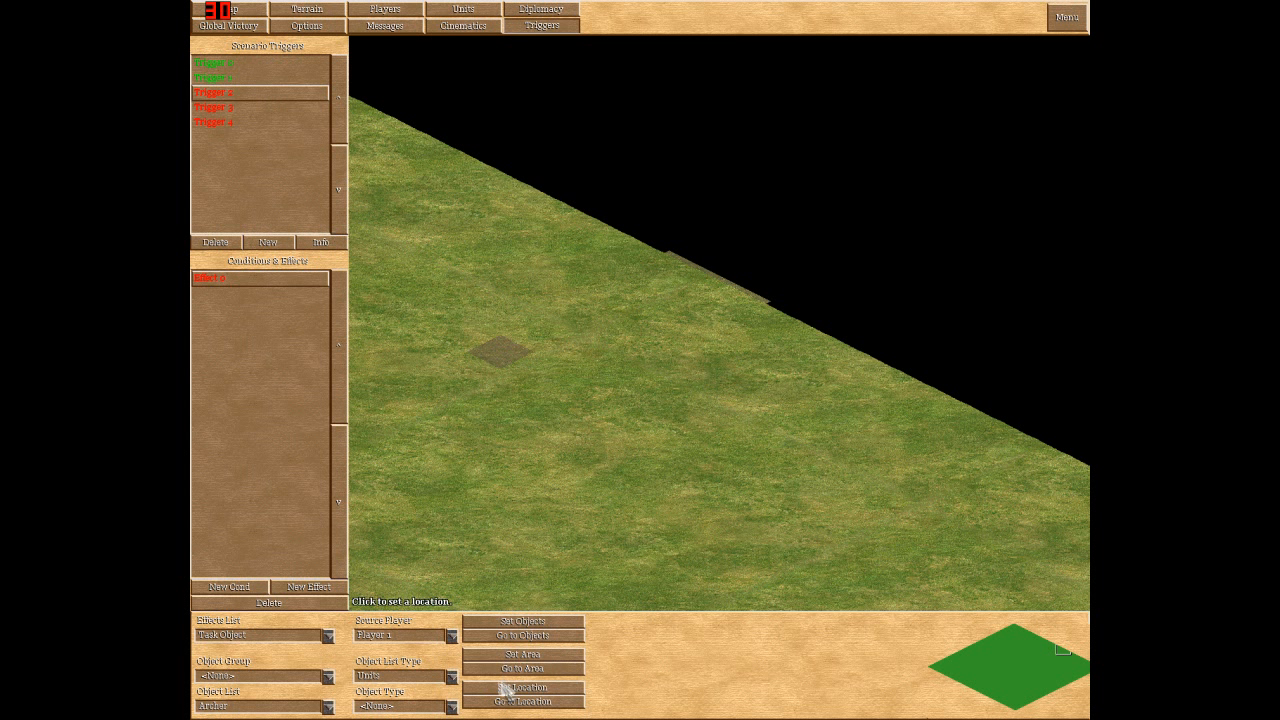
pyautogui.click(472, 370)
# - Add a Task Object effect to Trigger 3
pyautogui.click(237, 109)
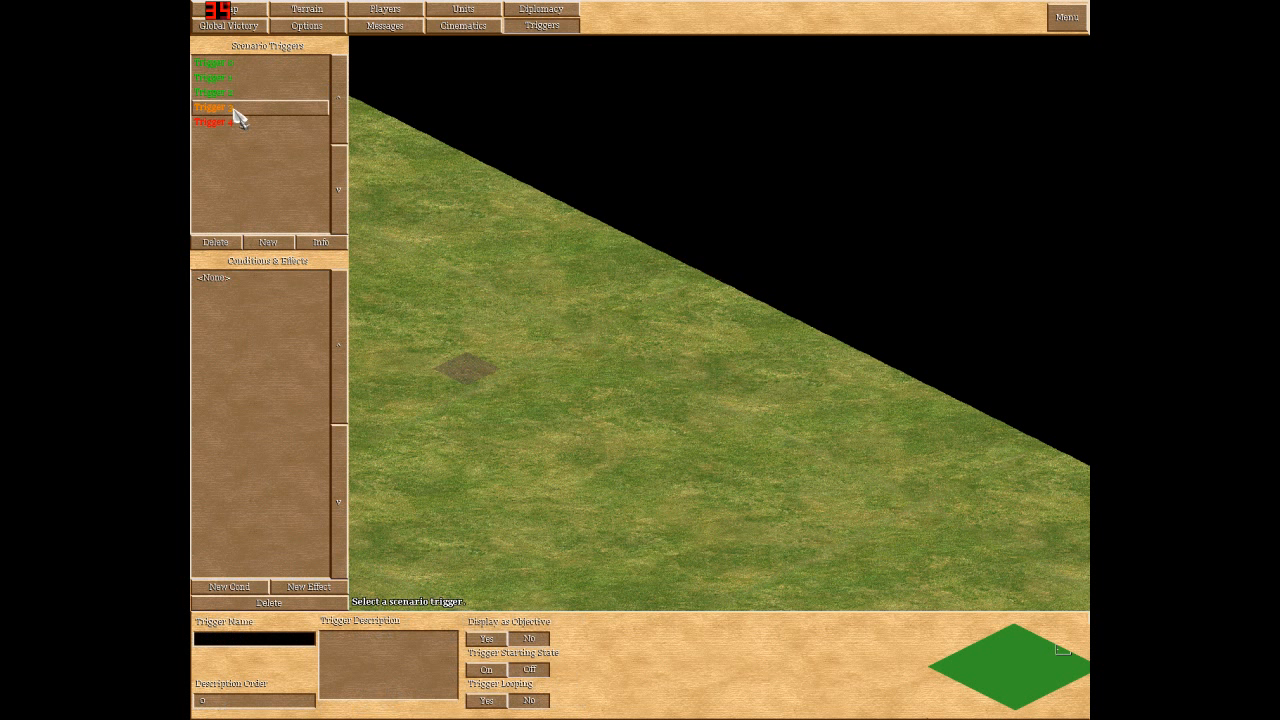
pyautogui.click(320, 587)
pyautogui.click(327, 637)
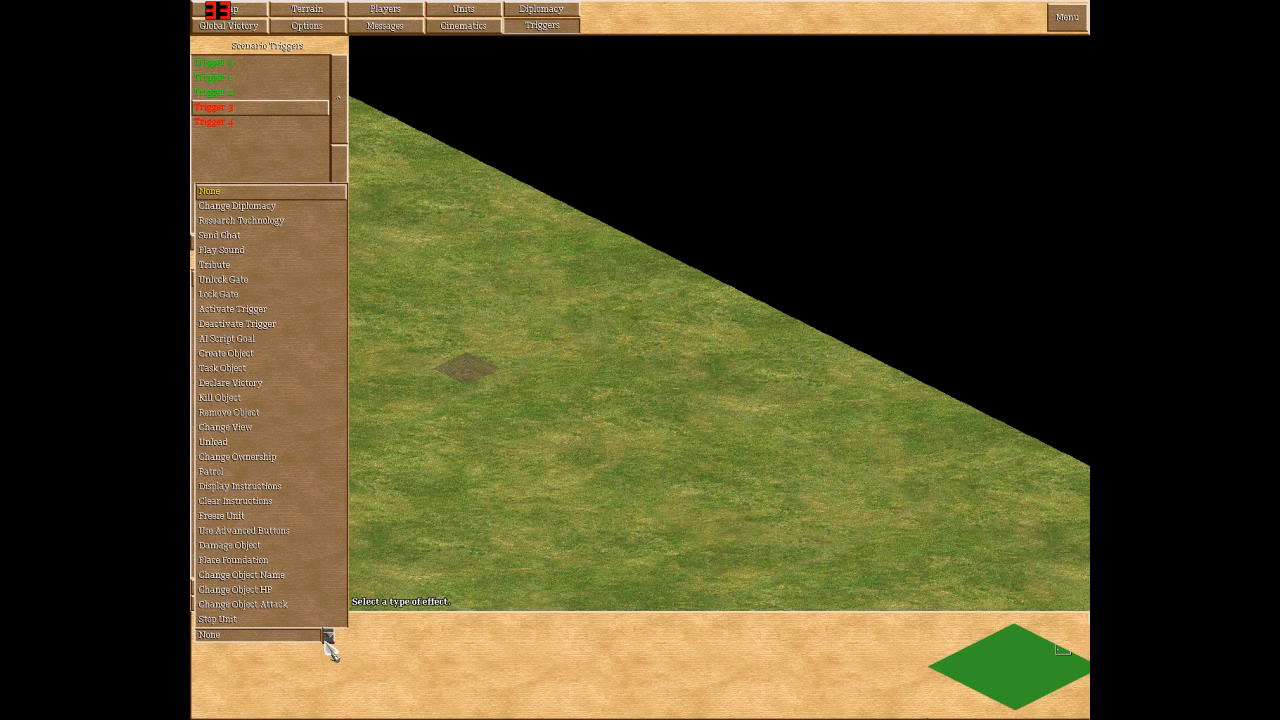
pyautogui.click(244, 368)
# - Show the second archer's tile from Trigger 0, and set Trigger 3's Task Object effect to Player 1 and Archer
pyautogui.click(231, 66)
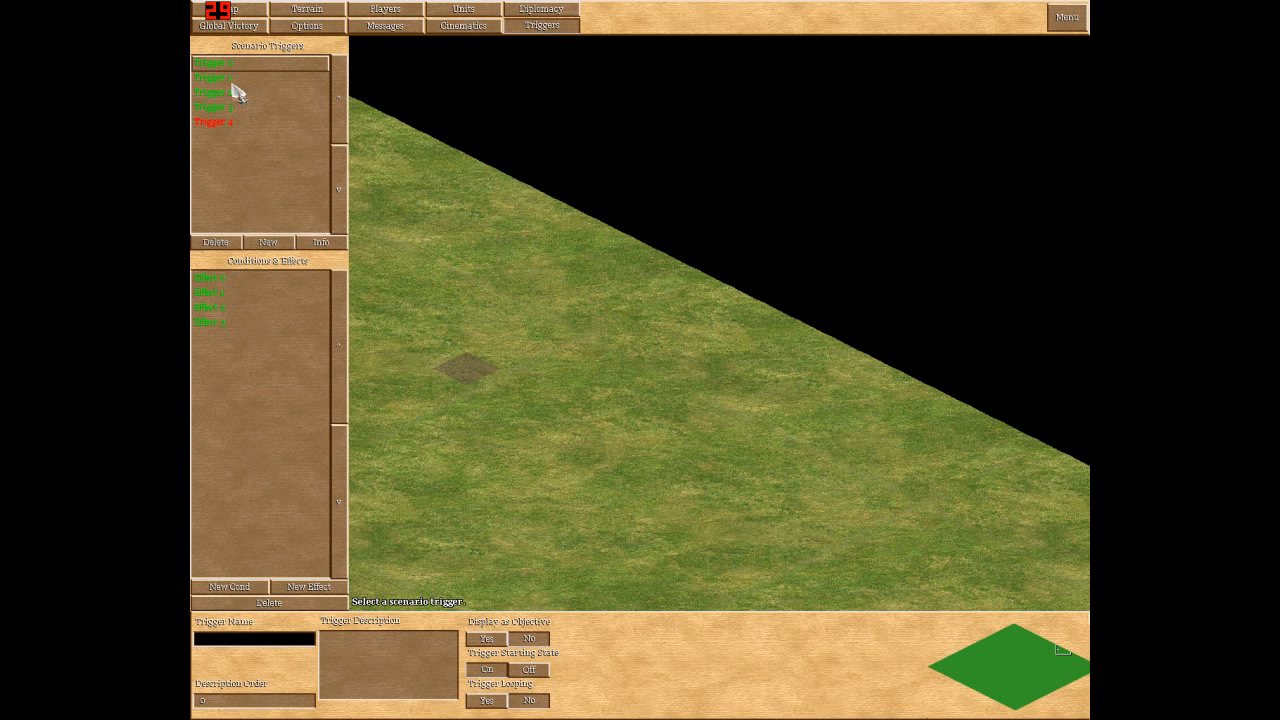
pyautogui.click(219, 294)
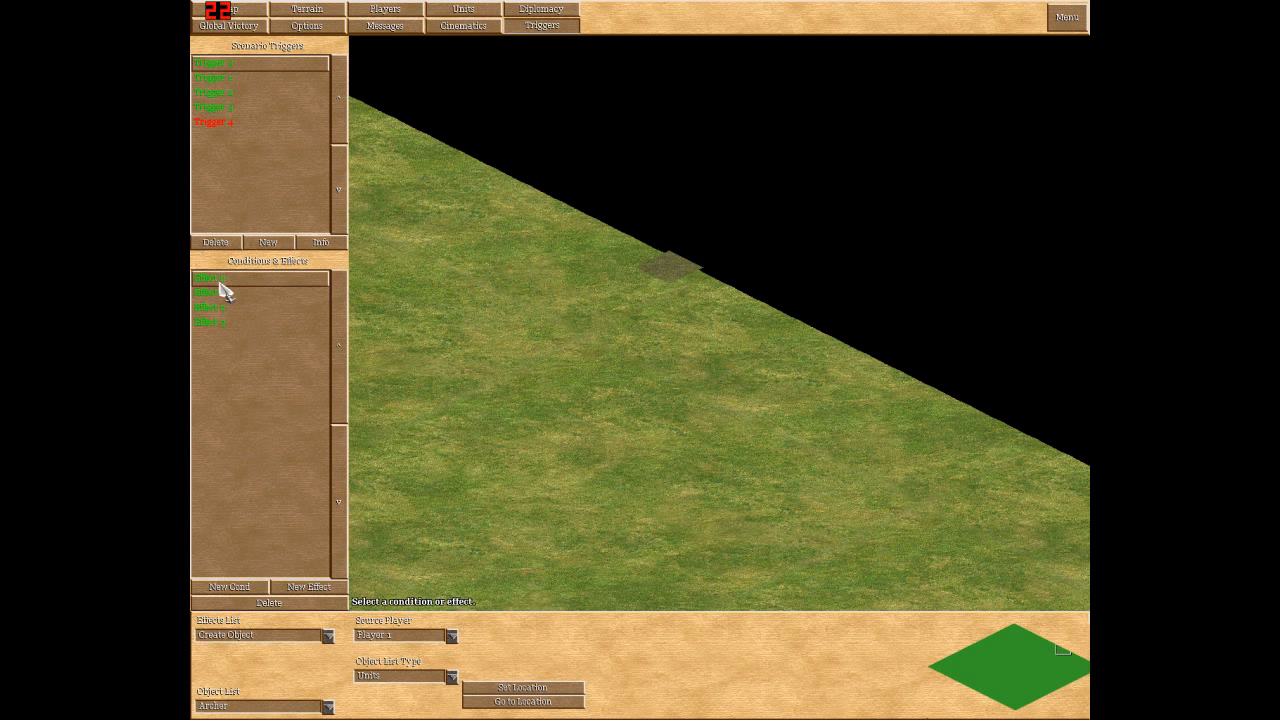
pyautogui.click(220, 122)
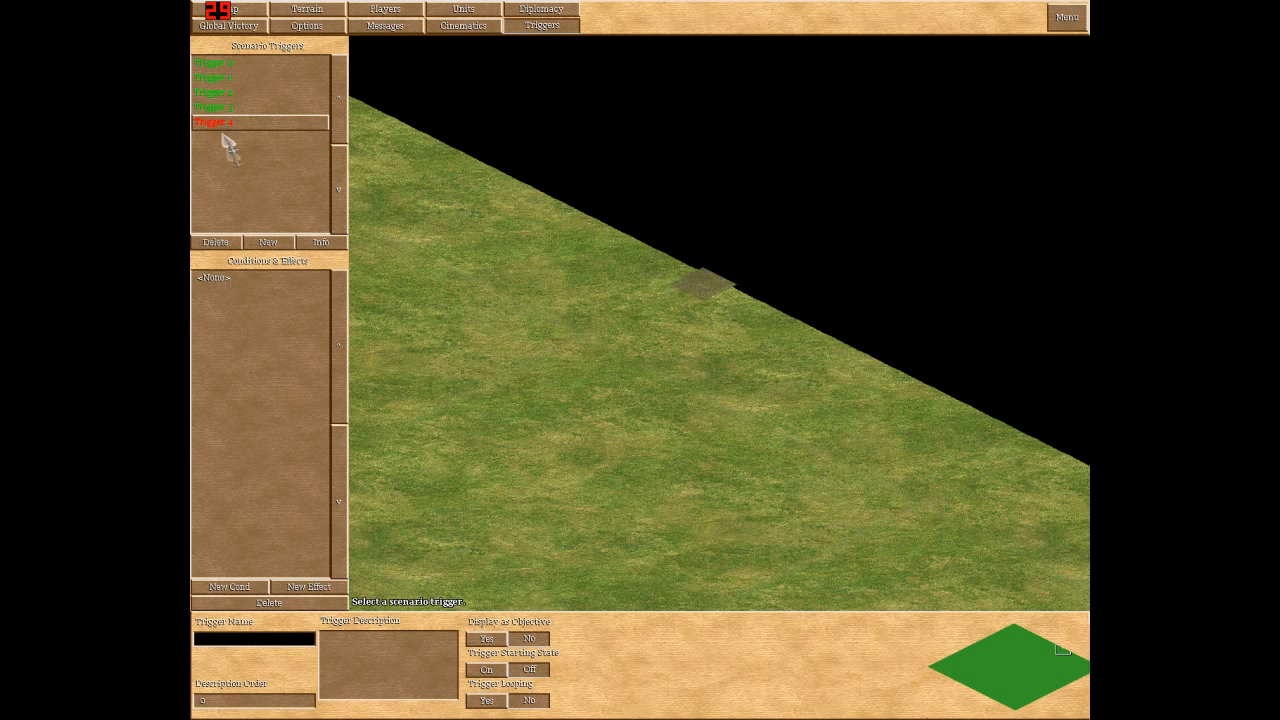
pyautogui.click(232, 108)
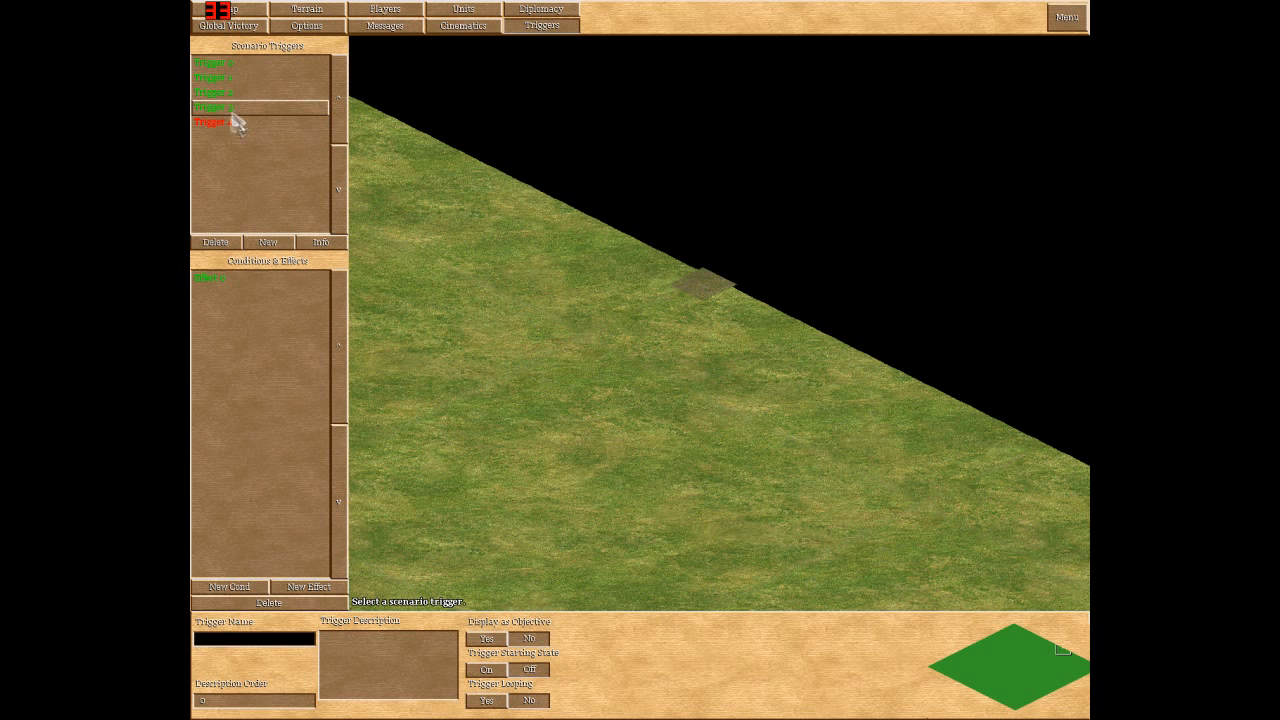
pyautogui.click(216, 280)
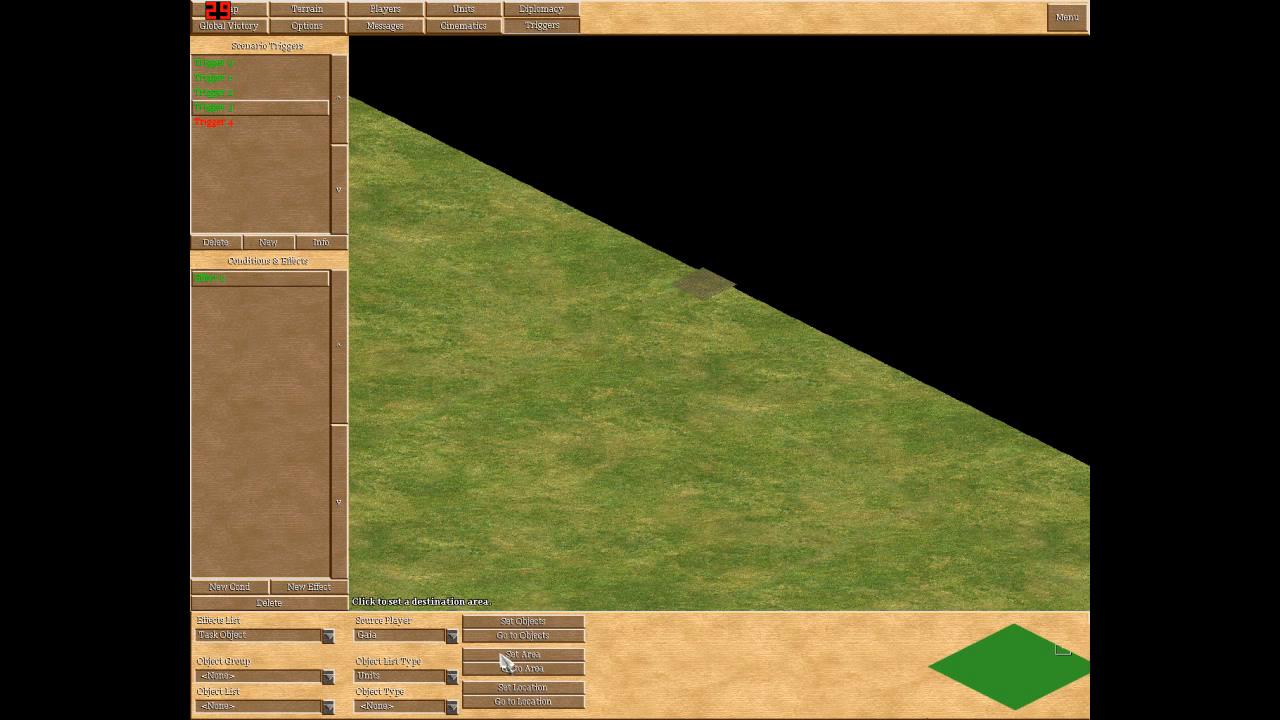
pyautogui.click(451, 636)
pyautogui.click(400, 680)
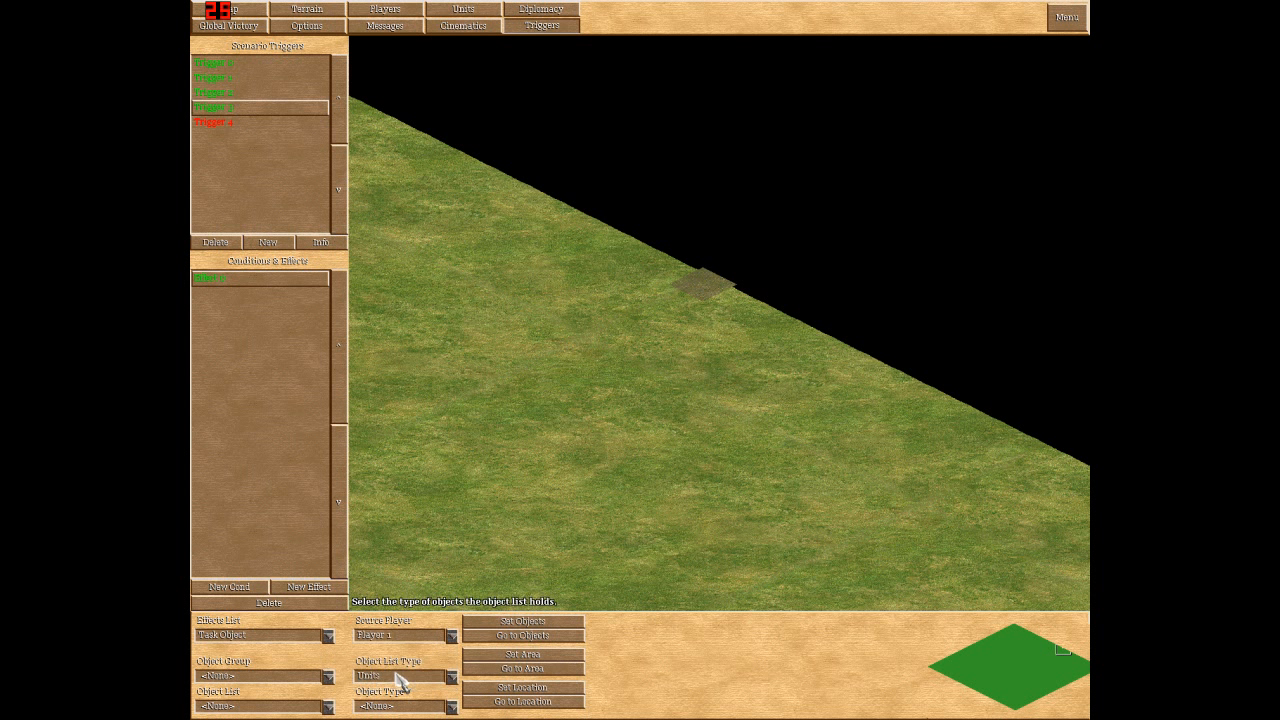
pyautogui.click(327, 706)
pyautogui.click(234, 43)
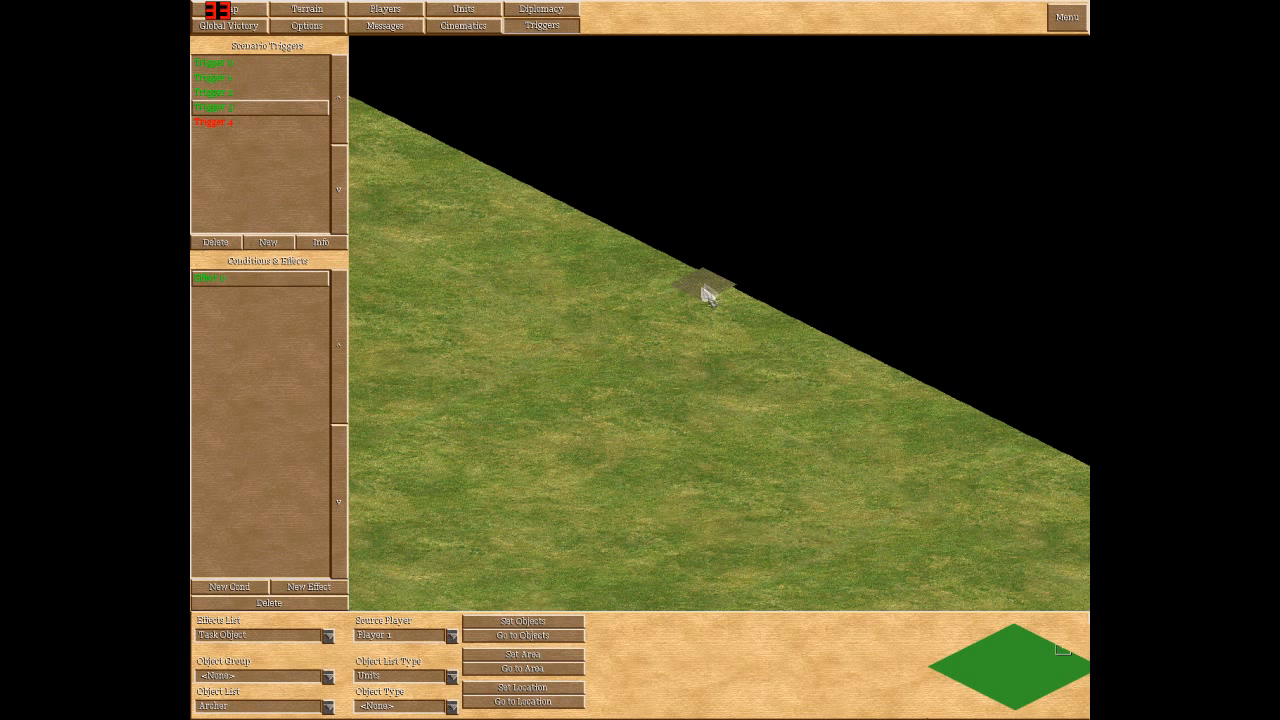
# - Set the Trigger 3 task location five tiles inland, moving tile by tile straight in from the second archer tile
pyautogui.click(492, 688)
pyautogui.click(680, 316)
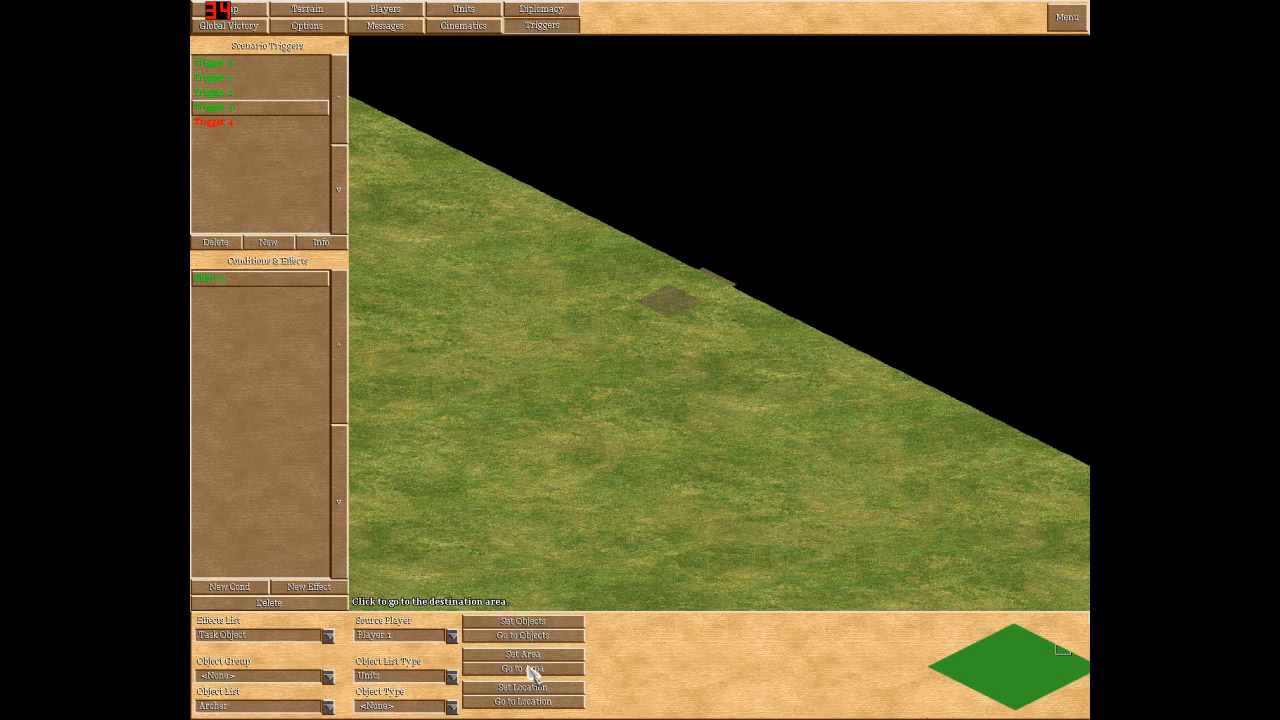
pyautogui.click(523, 688)
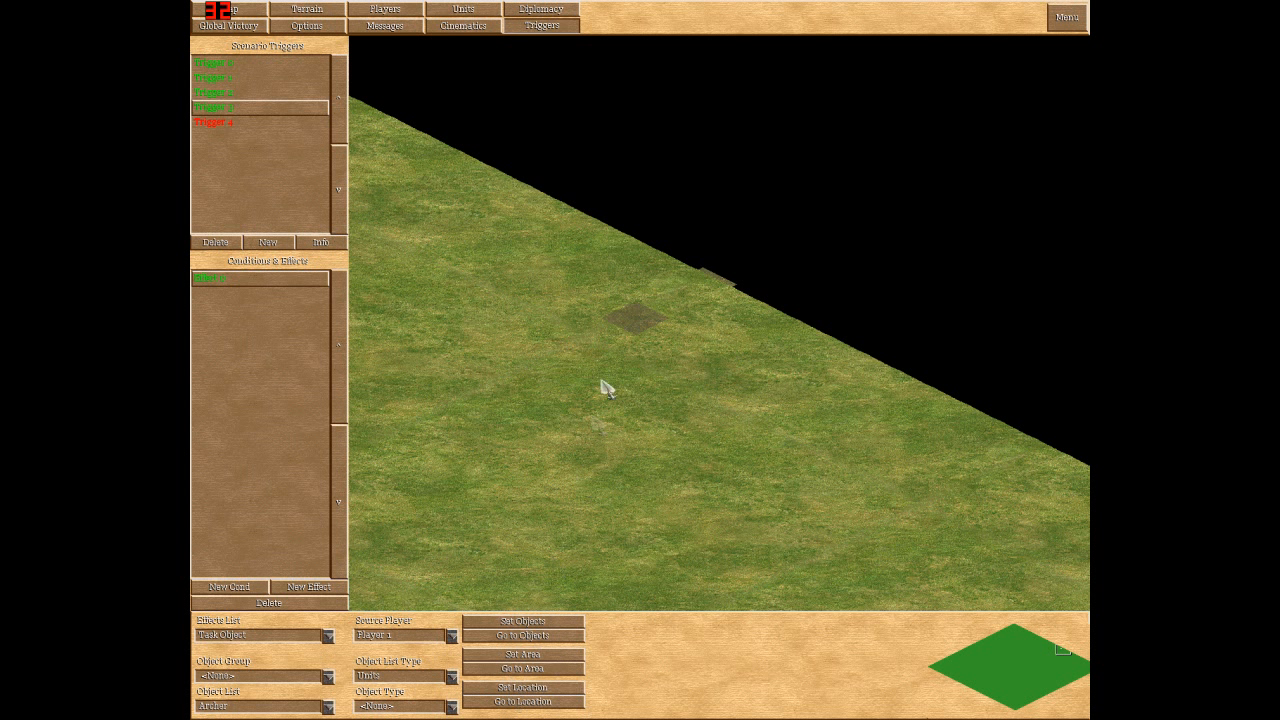
pyautogui.click(607, 338)
pyautogui.click(566, 356)
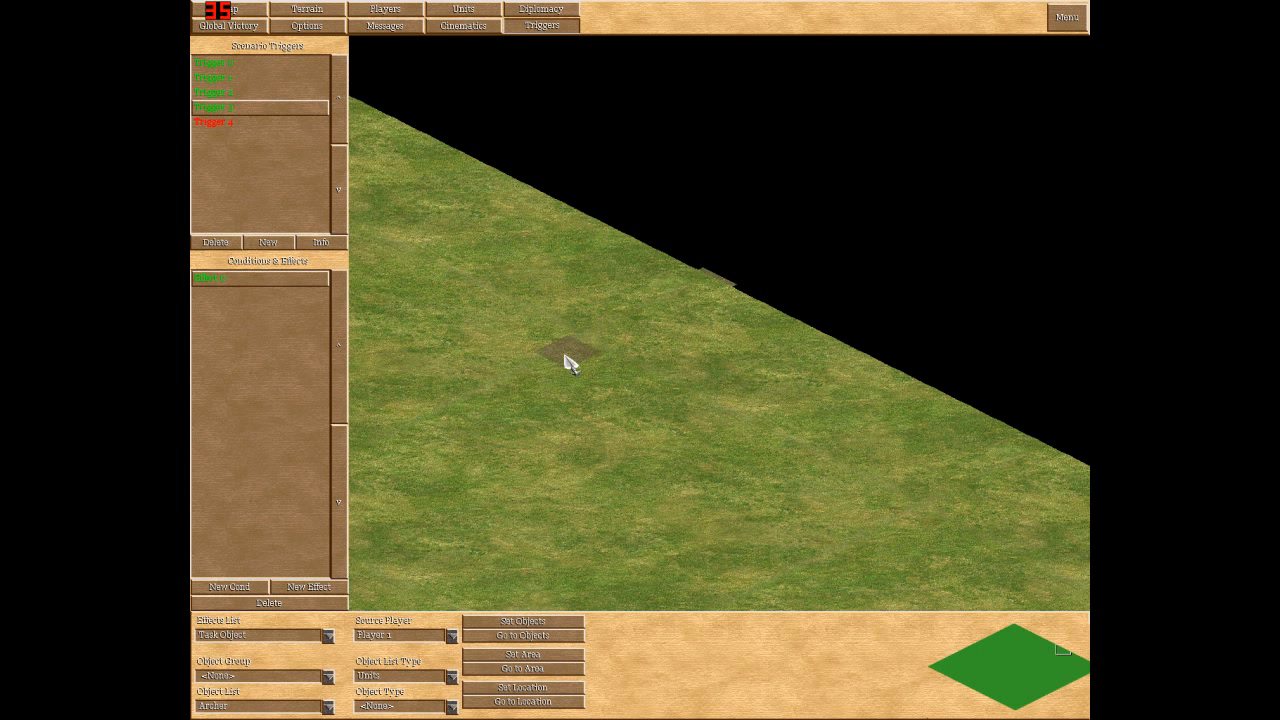
pyautogui.click(524, 362)
# - Check Trigger 2's task location and move Trigger 3's task location two tiles farther inland
pyautogui.click(240, 93)
pyautogui.click(212, 279)
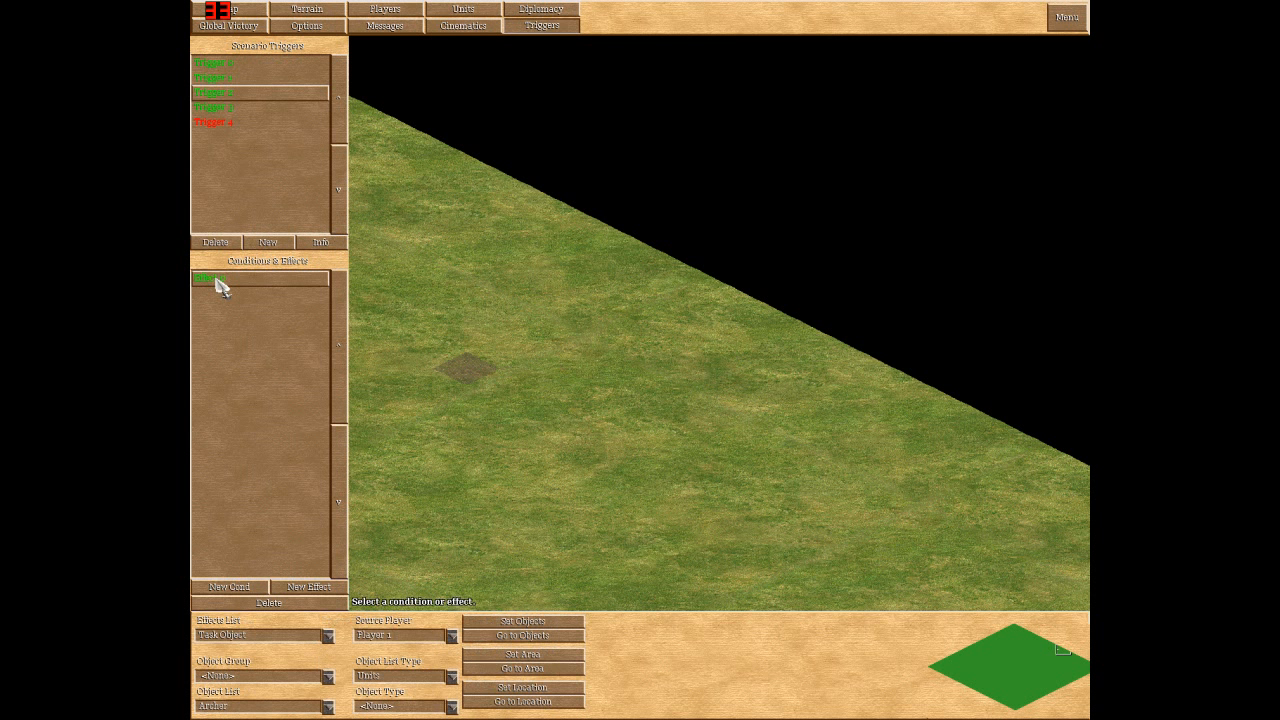
pyautogui.click(236, 108)
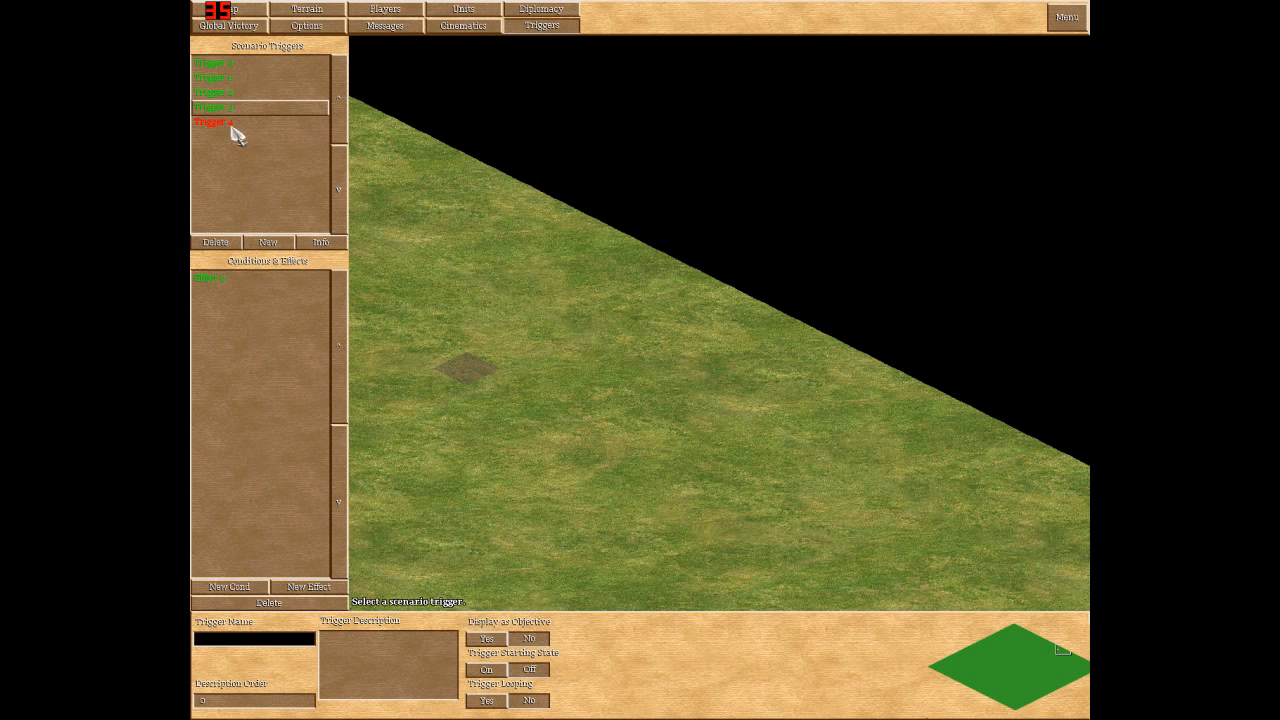
pyautogui.click(209, 279)
pyautogui.click(507, 690)
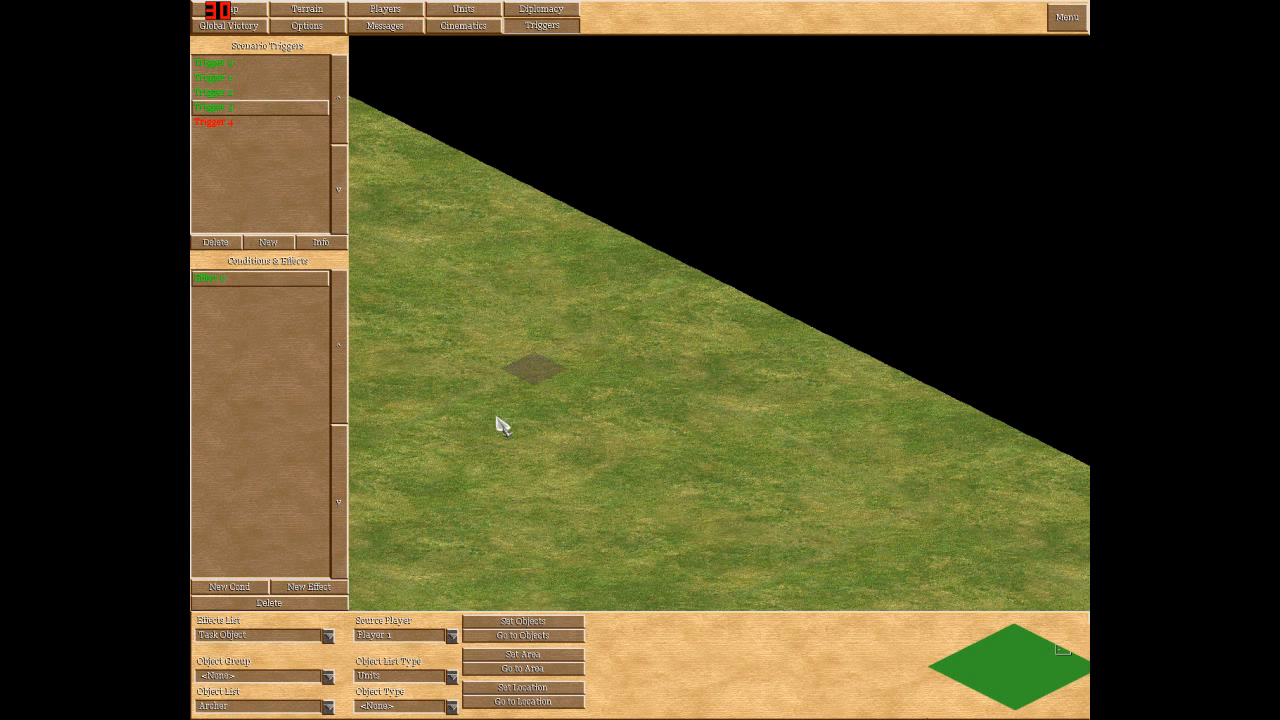
pyautogui.click(500, 384)
pyautogui.click(462, 405)
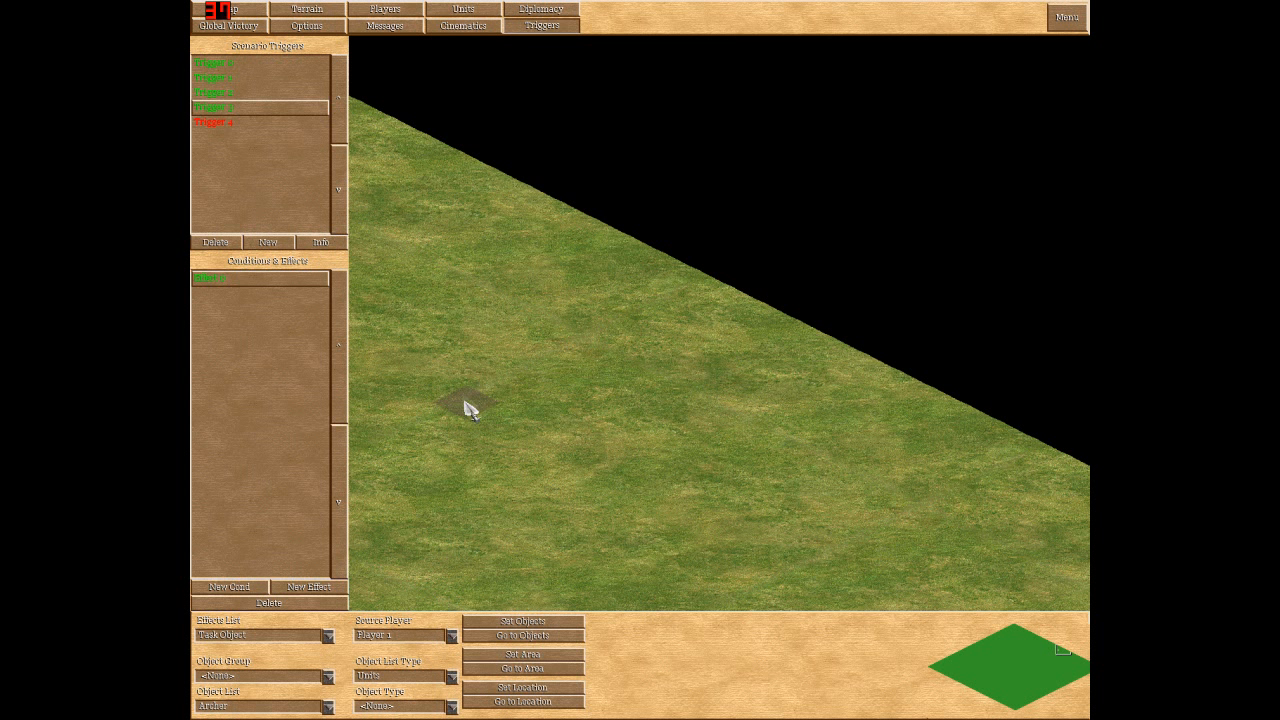
# - Compare Trigger 2's task location and move Trigger 3's task location one tile back toward the map edge, adjacent to Trigger 2's tile
pyautogui.click(233, 96)
pyautogui.click(212, 281)
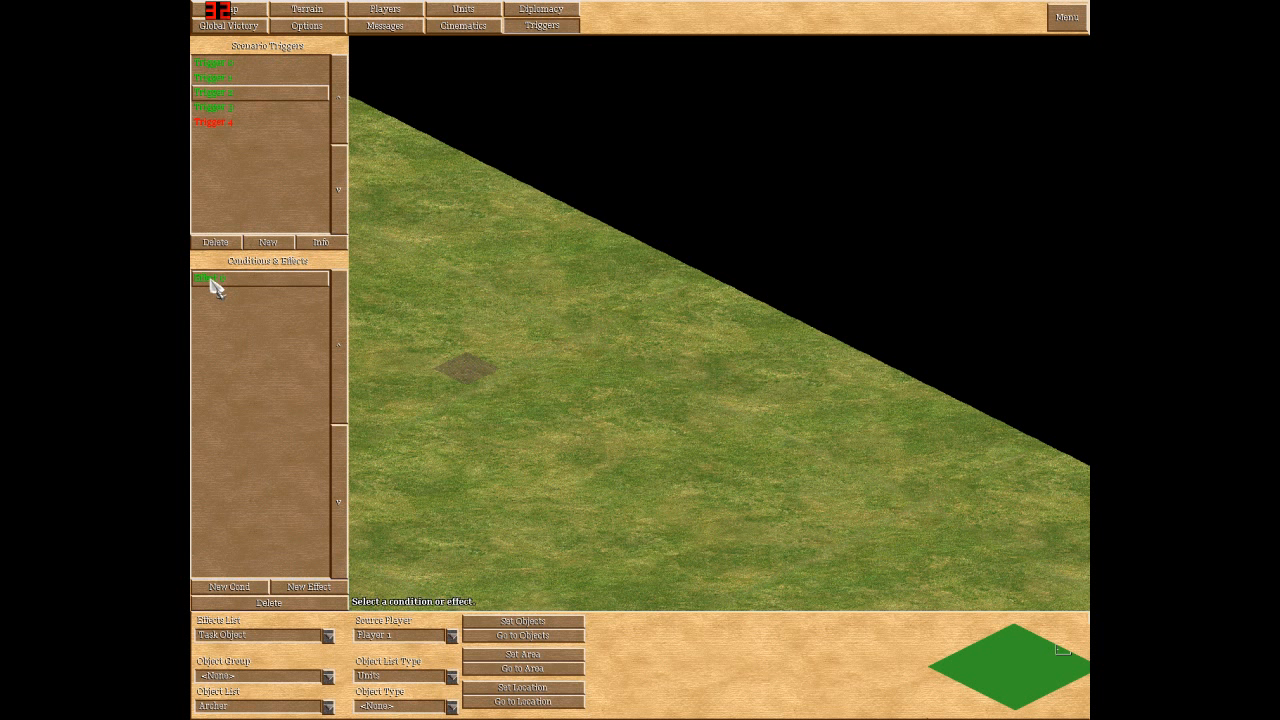
pyautogui.click(230, 109)
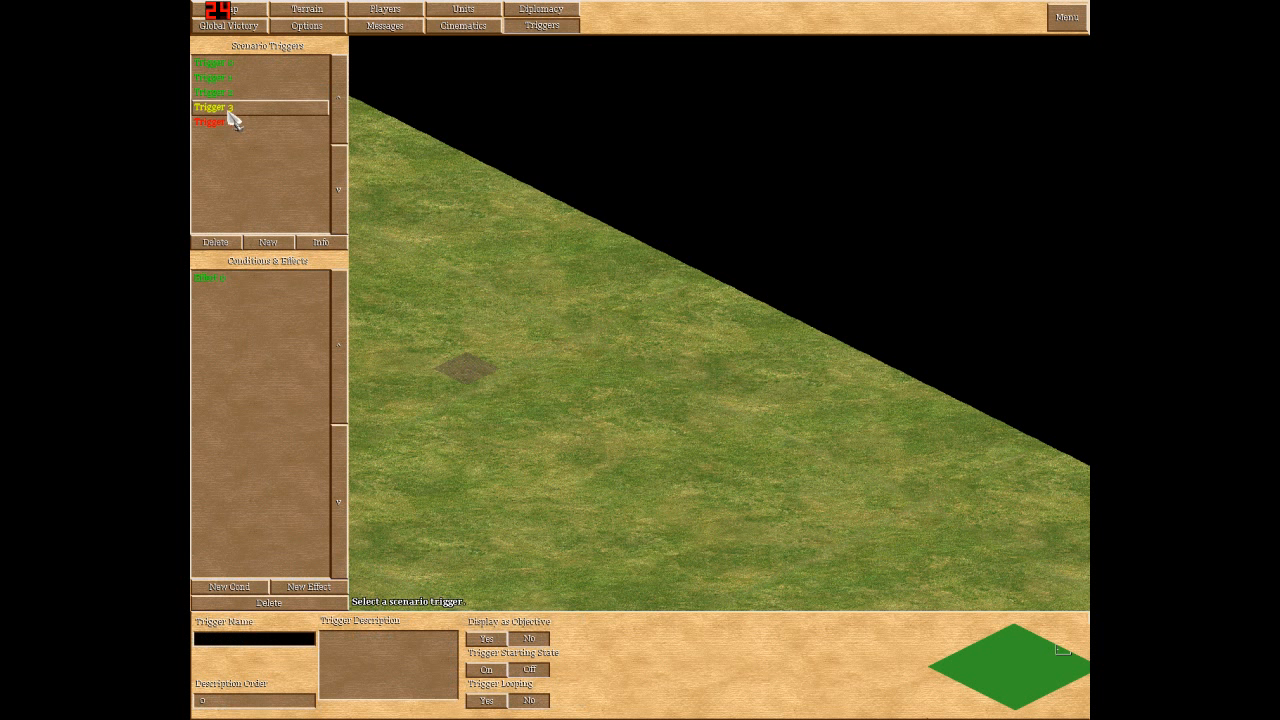
pyautogui.click(210, 279)
pyautogui.click(500, 387)
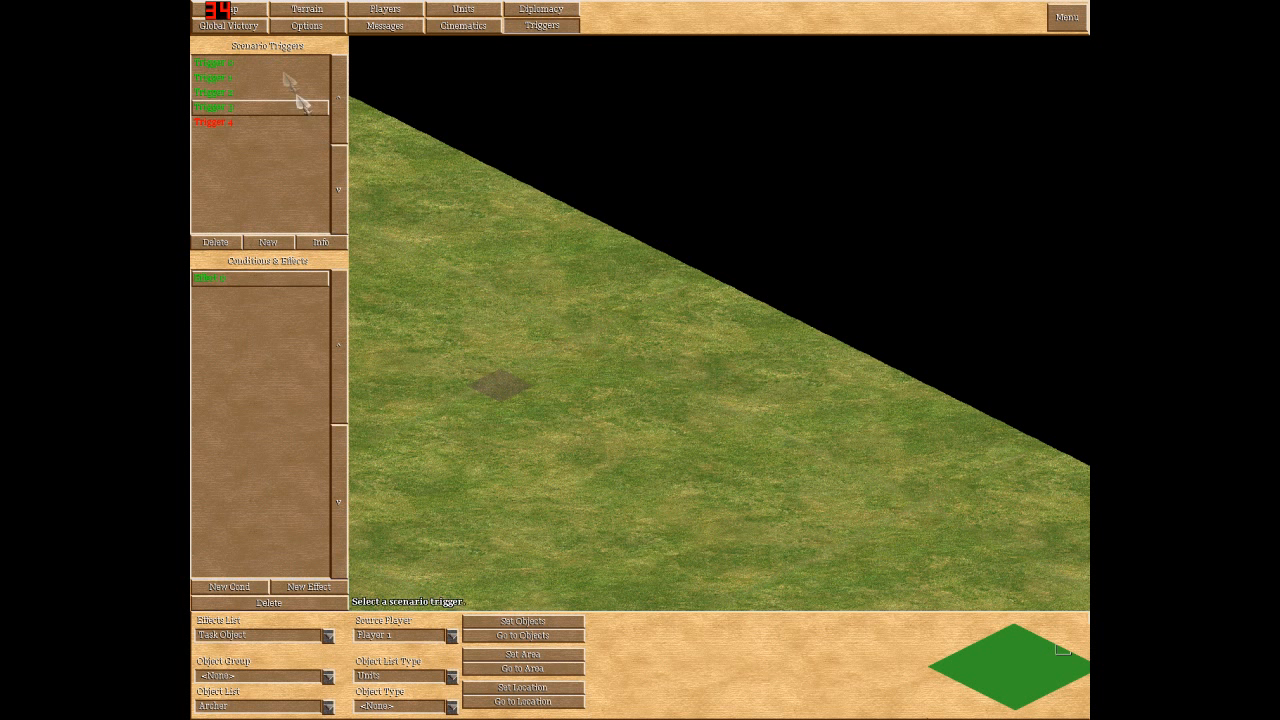
pyautogui.click(230, 94)
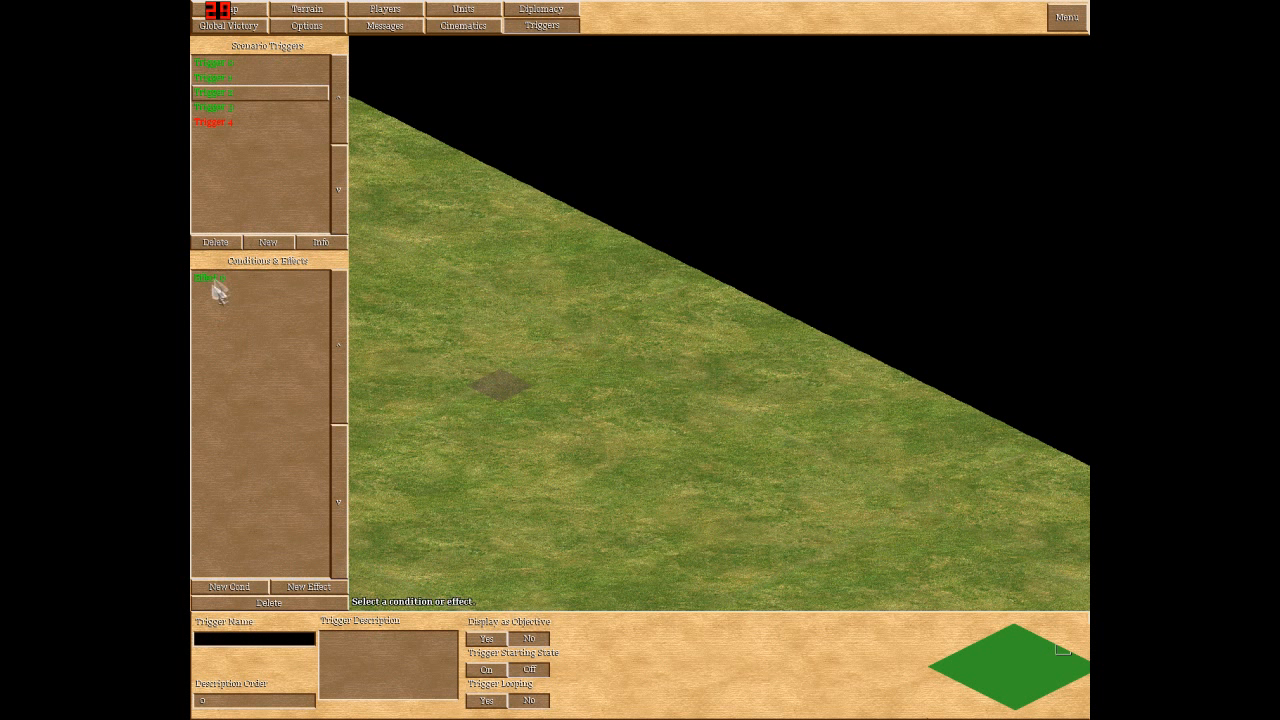
pyautogui.click(212, 281)
pyautogui.click(228, 110)
# - Show the third archer's tile from Trigger 0 and add a Task Object effect to Trigger 4
pyautogui.click(232, 62)
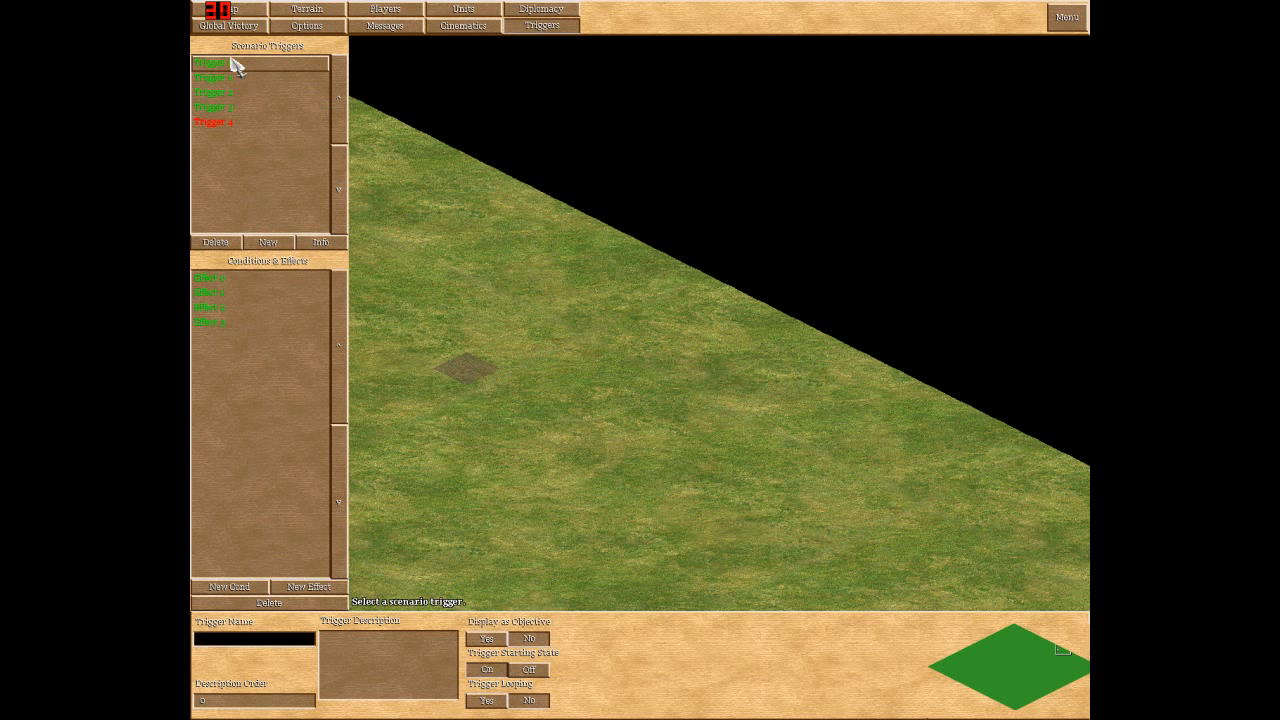
pyautogui.click(208, 308)
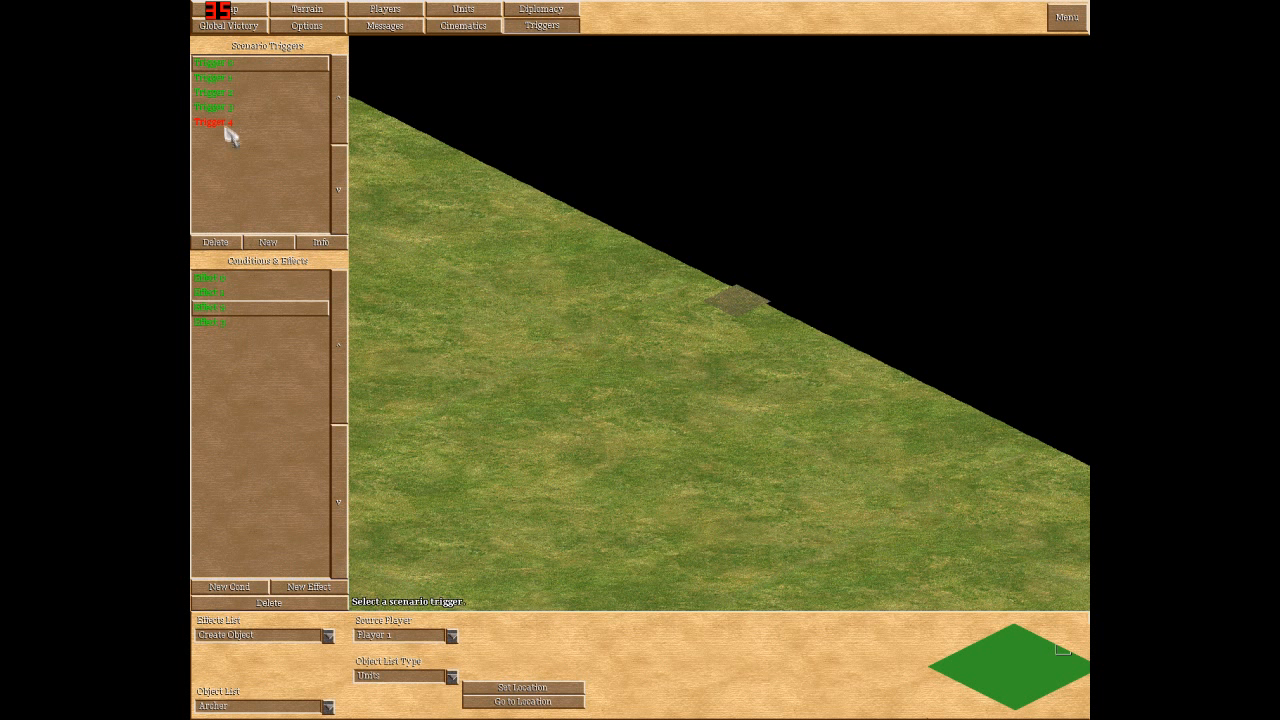
pyautogui.click(226, 126)
pyautogui.click(305, 586)
pyautogui.click(328, 636)
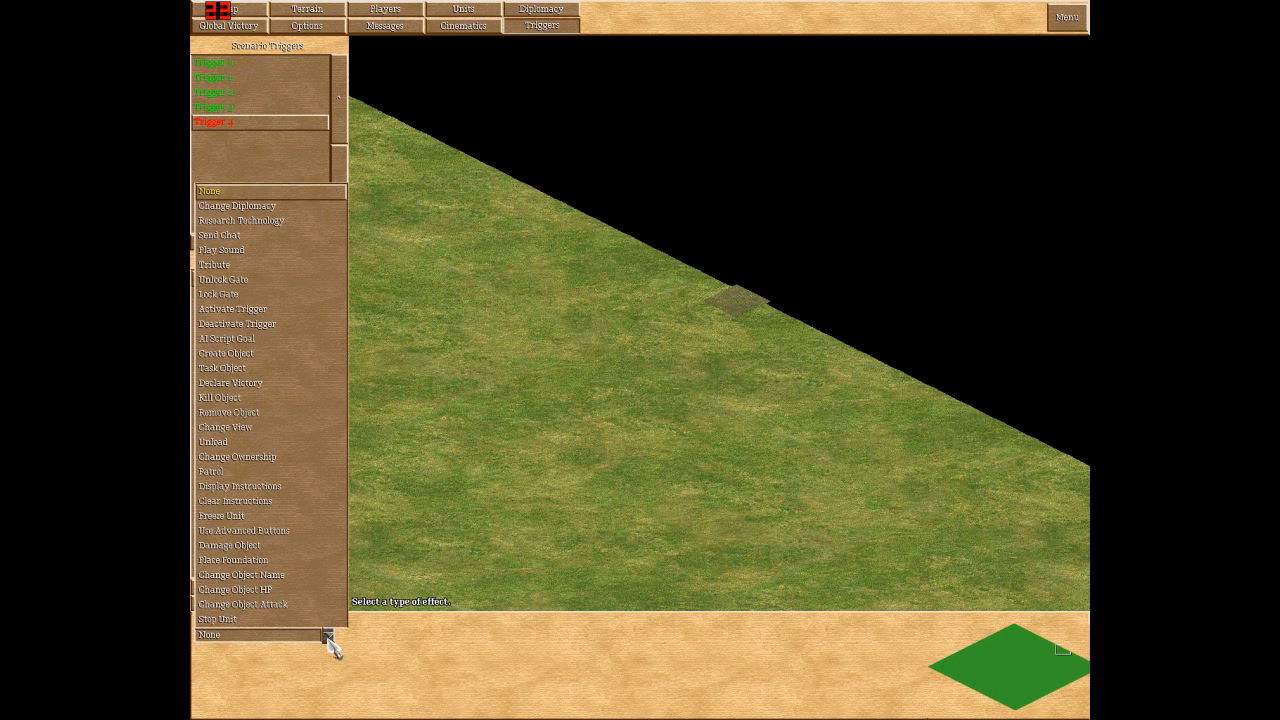
pyautogui.click(256, 368)
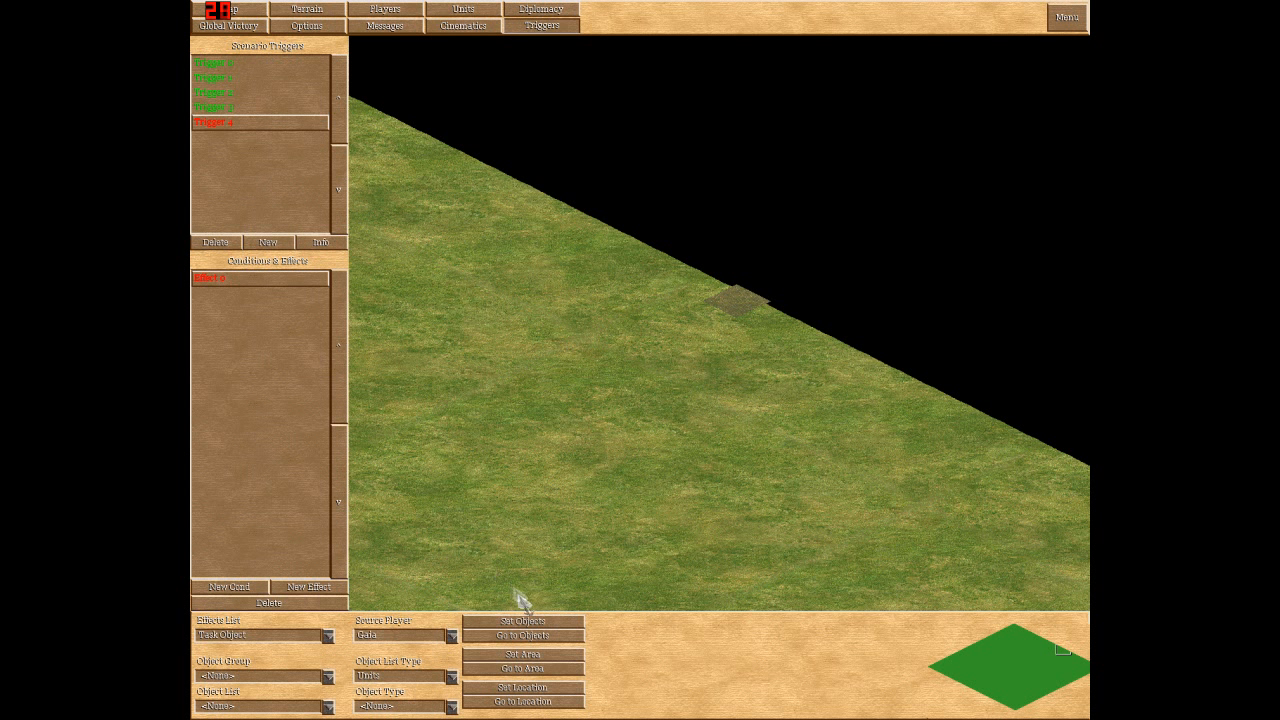
# - Set Trigger 4's Task Object effect to source Player 1 and the Archer unit
pyautogui.click(451, 636)
pyautogui.click(394, 668)
pyautogui.click(328, 706)
pyautogui.click(241, 44)
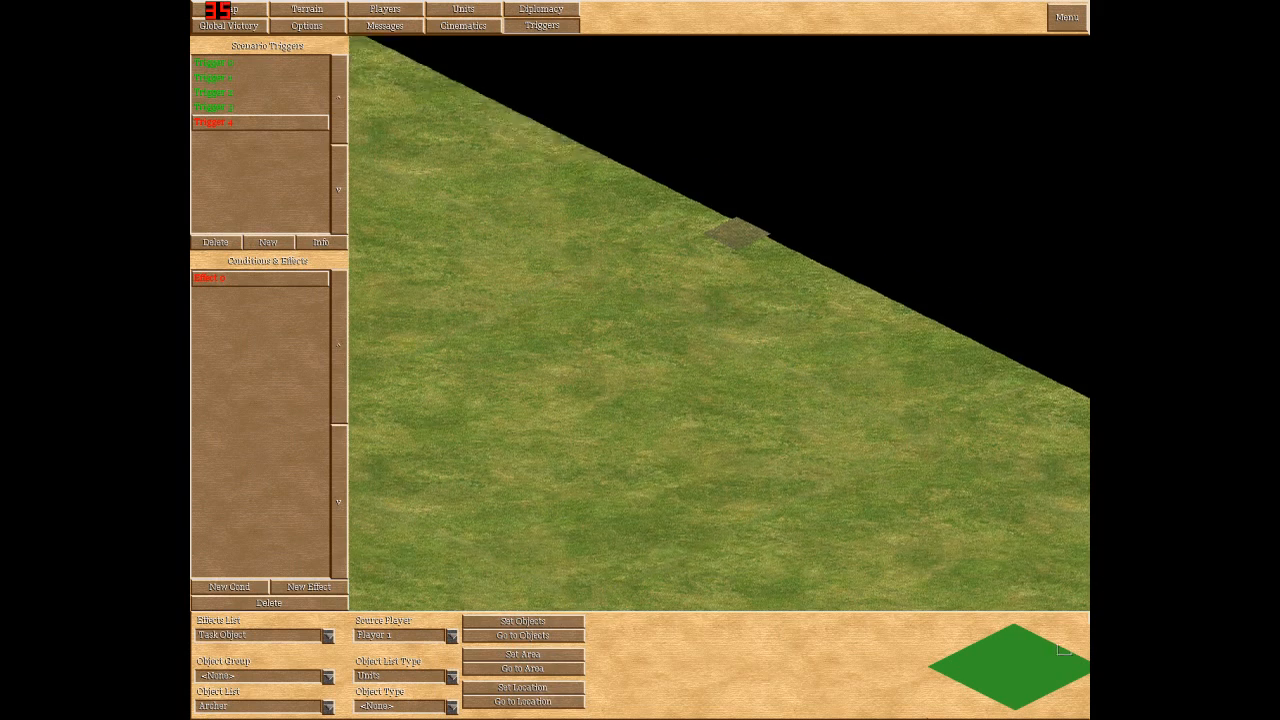
# - Set Trigger 4's task location six tiles straight inland from the third archer tile and compare it with Trigger 3's location
pyautogui.click(513, 700)
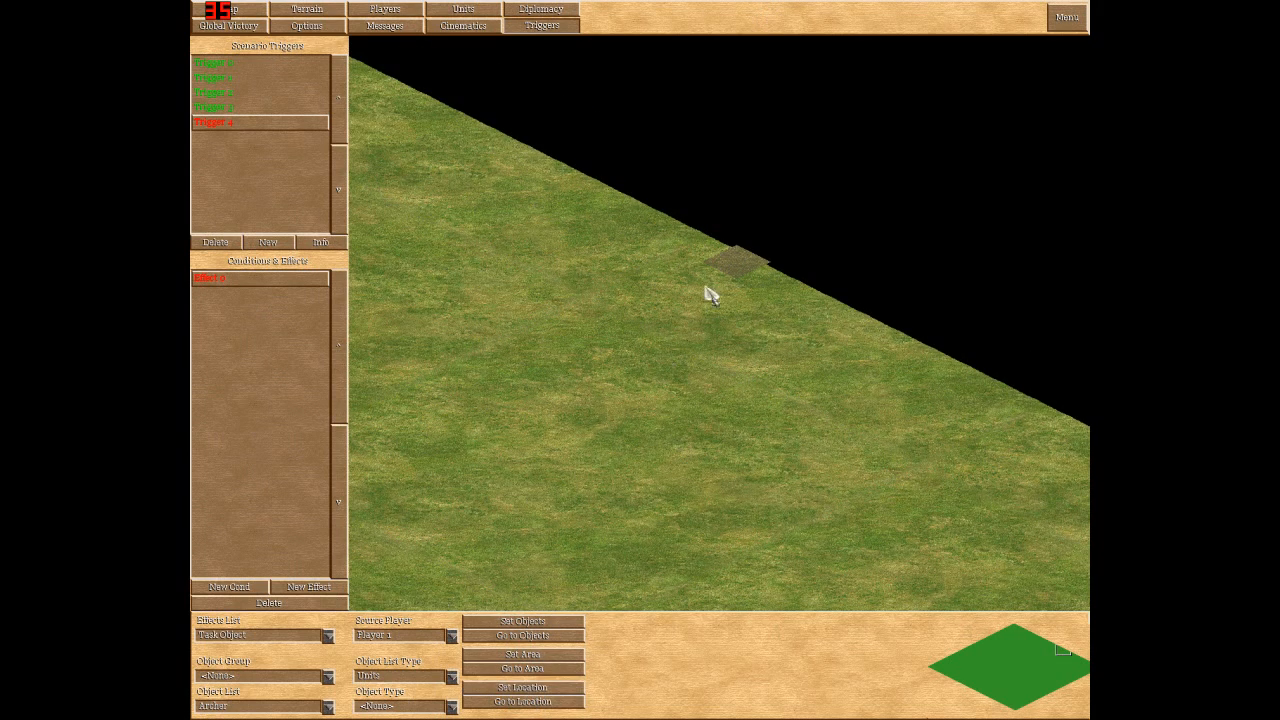
pyautogui.click(709, 284)
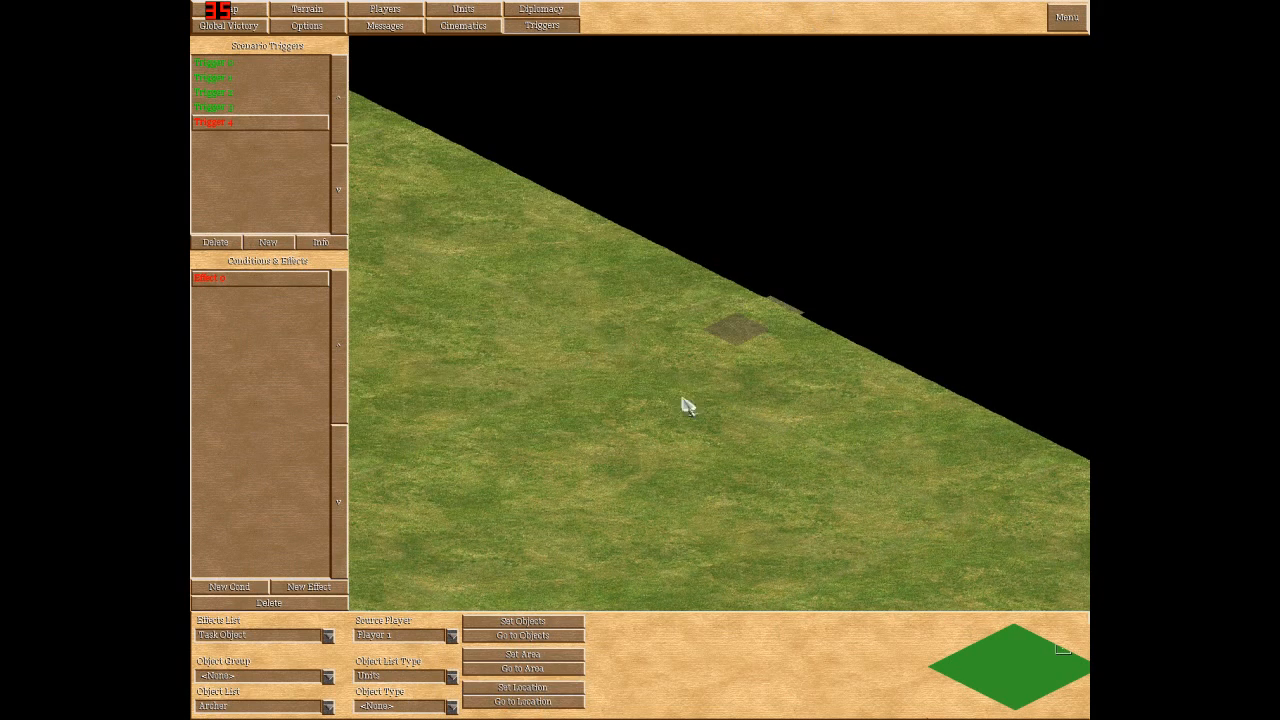
pyautogui.click(707, 347)
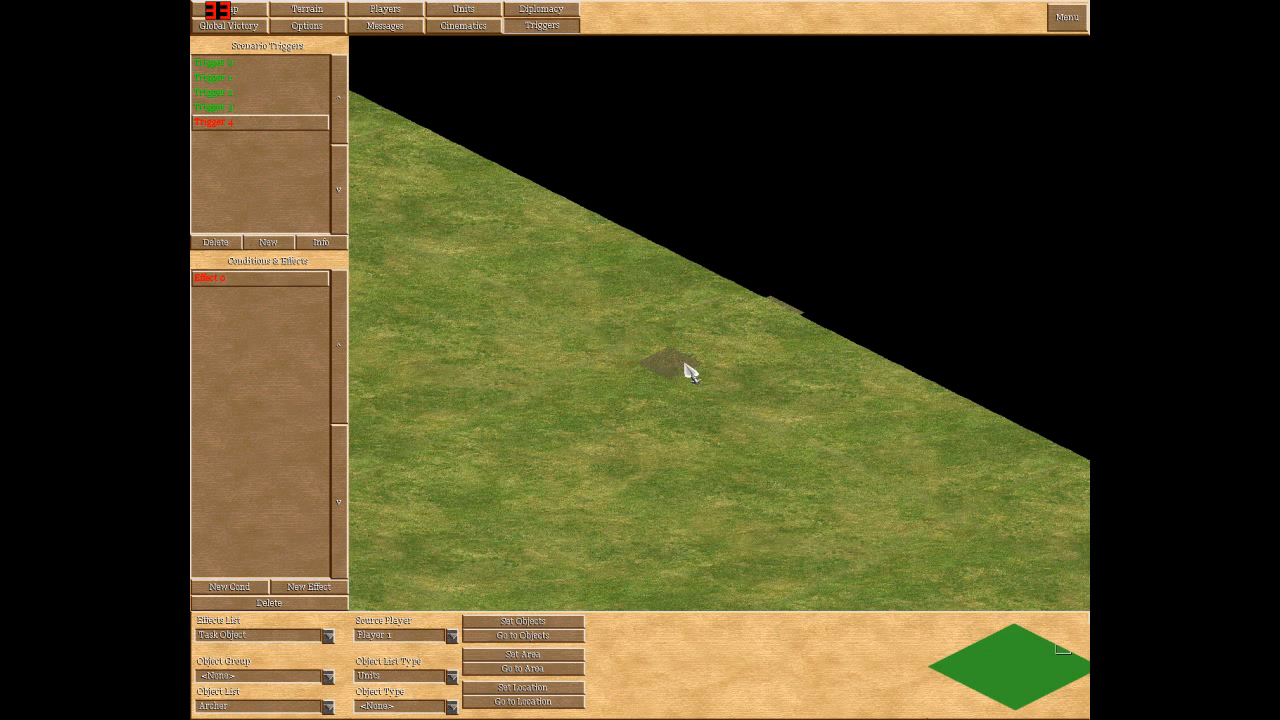
pyautogui.click(546, 700)
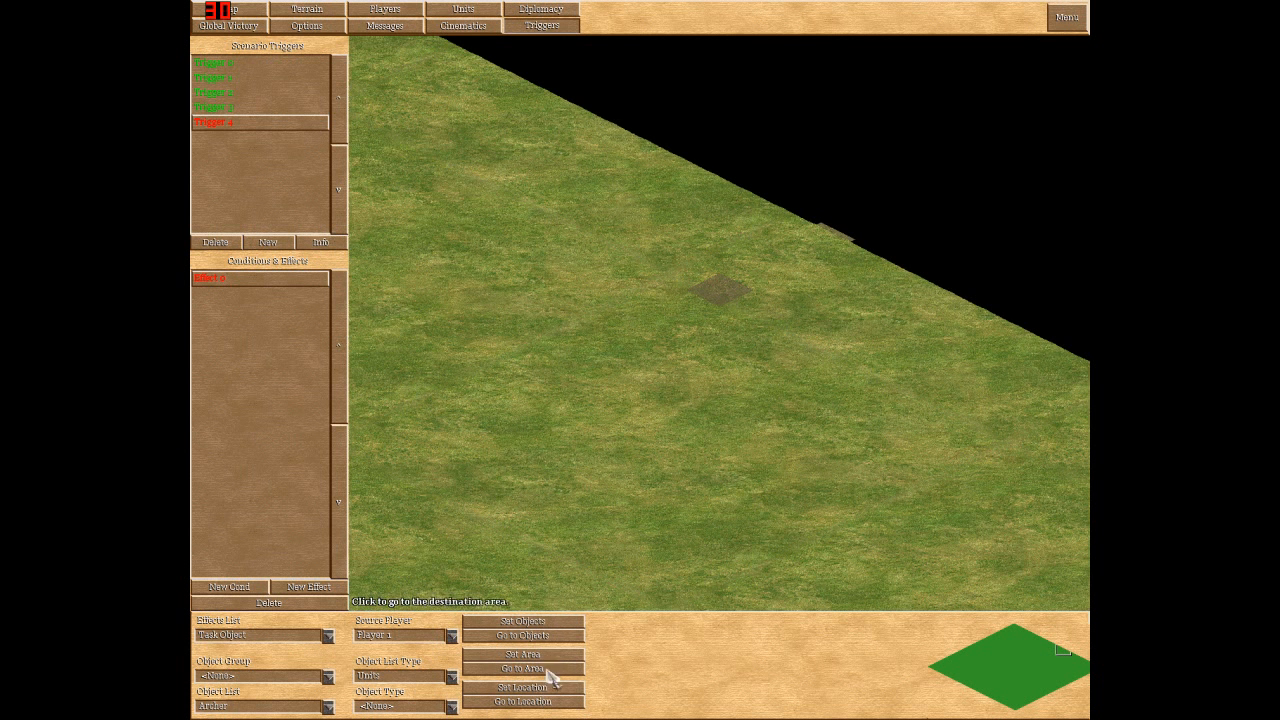
pyautogui.click(696, 302)
pyautogui.click(660, 327)
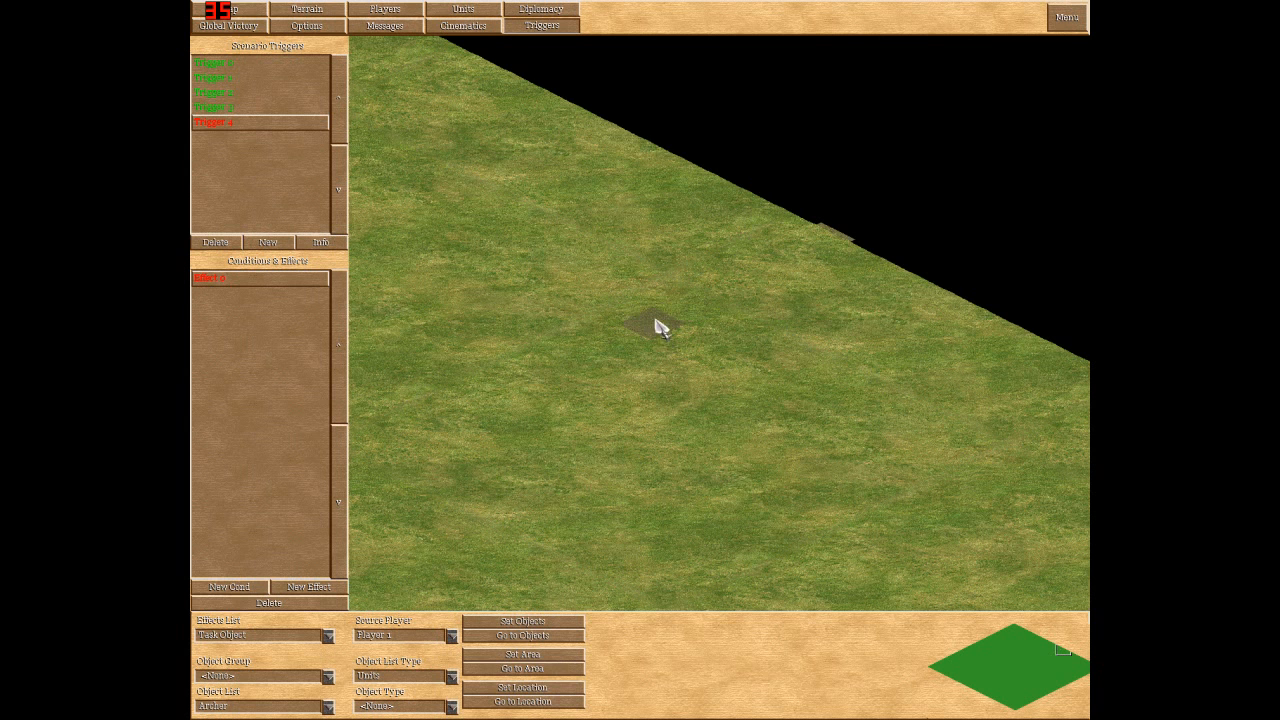
pyautogui.click(622, 343)
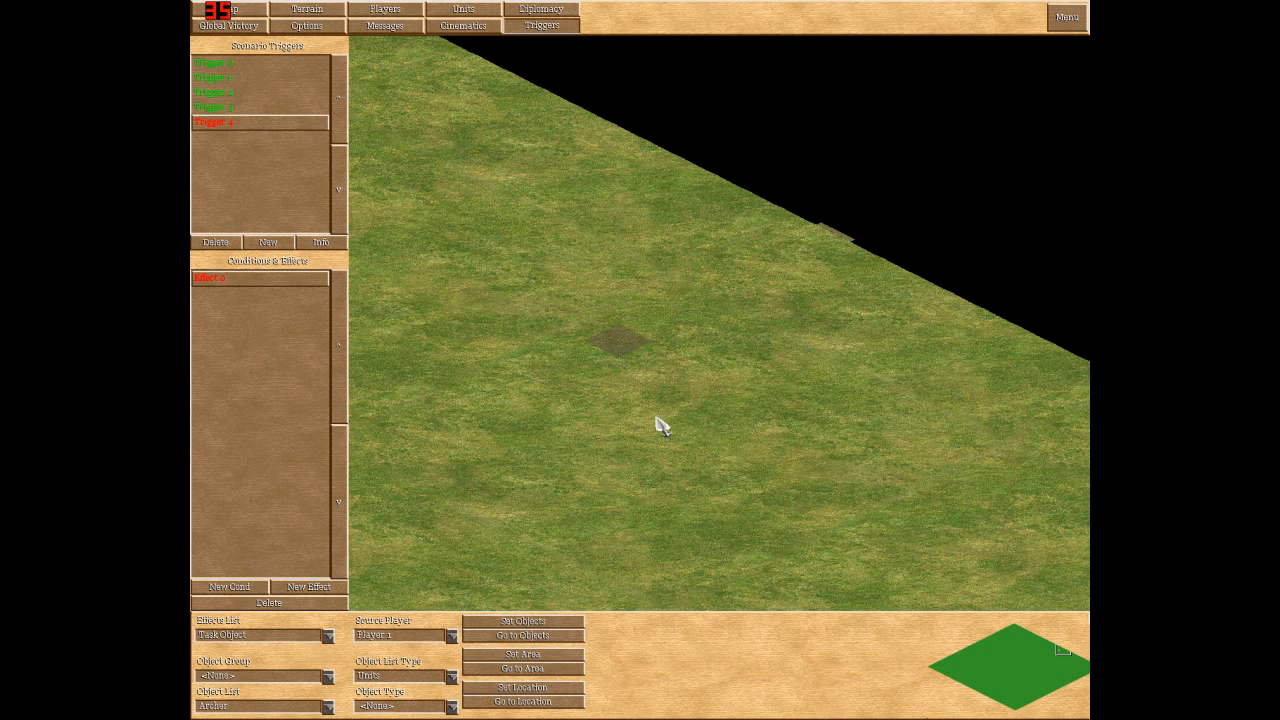
pyautogui.click(215, 108)
pyautogui.click(218, 280)
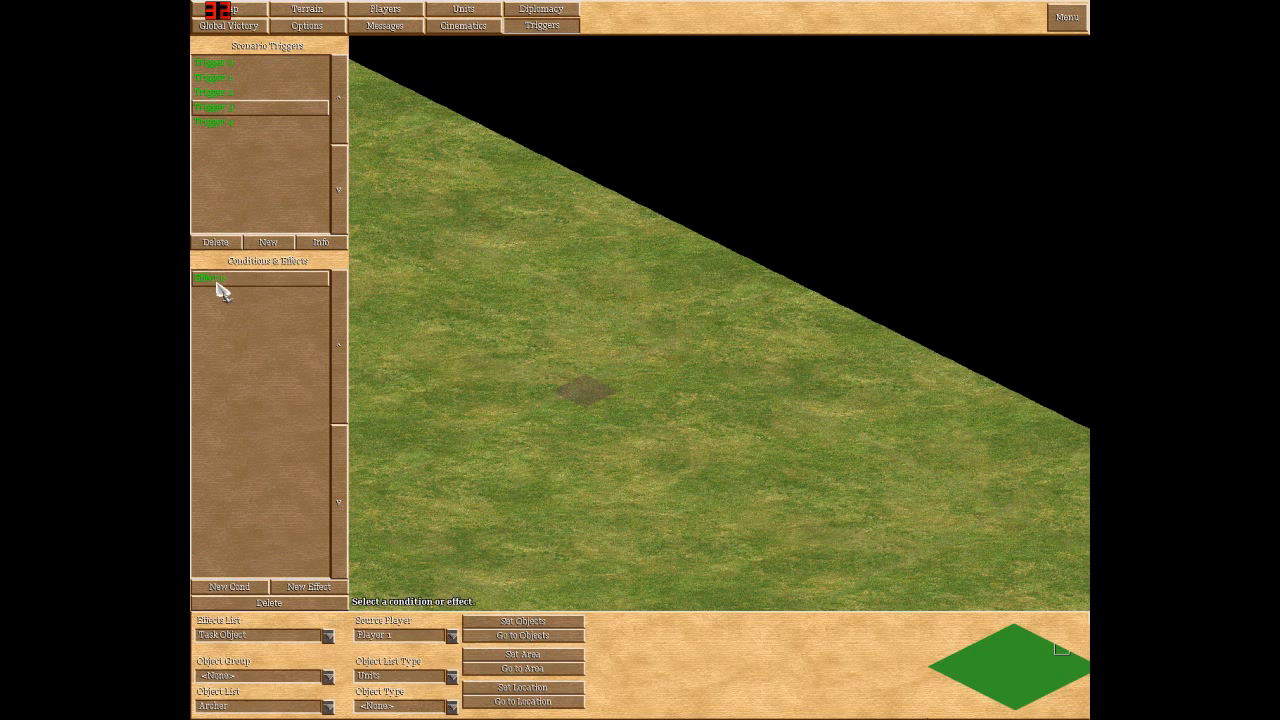
pyautogui.click(220, 123)
pyautogui.click(218, 278)
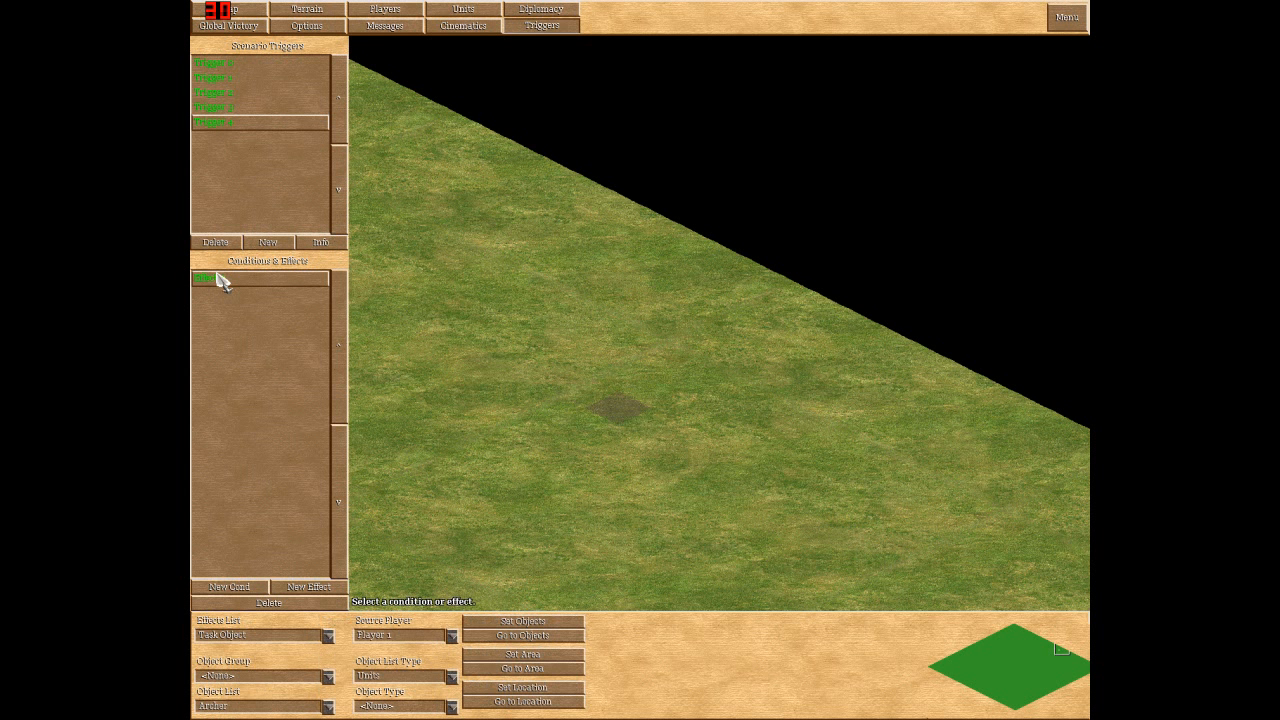
# - Create Trigger 5 and add an empty condition to it
pyautogui.click(264, 242)
pyautogui.click(220, 139)
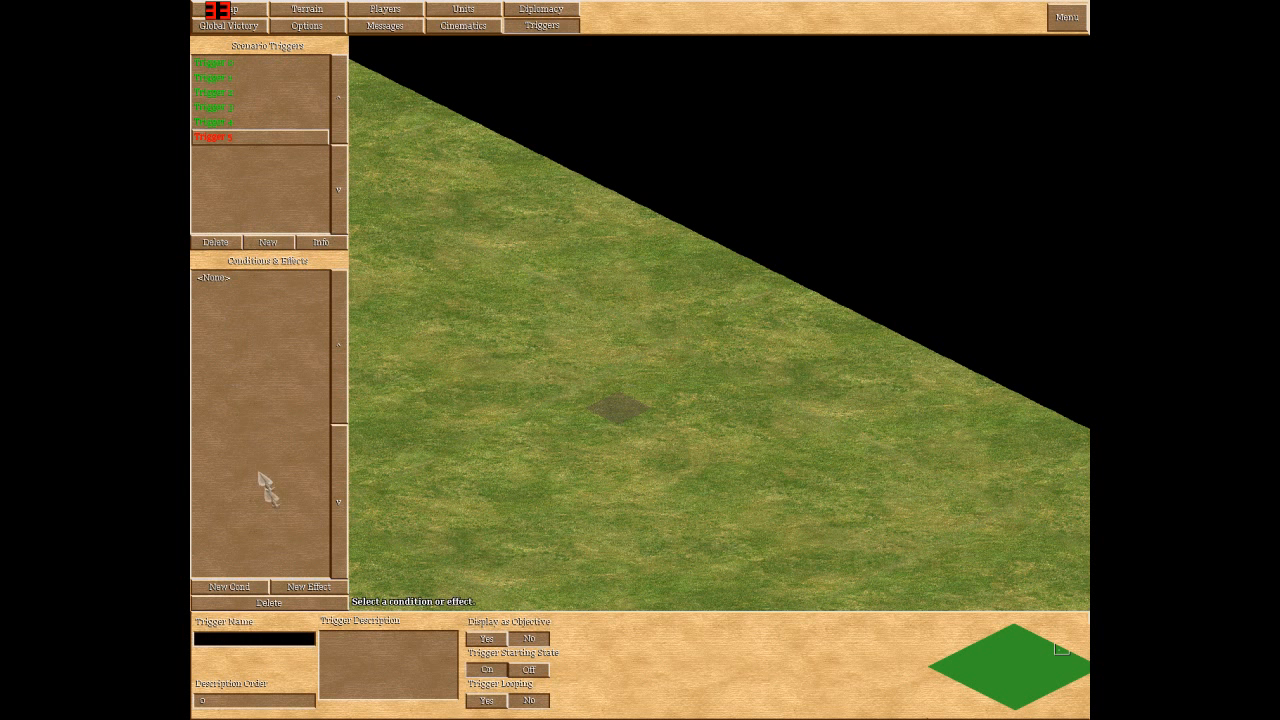
pyautogui.click(250, 590)
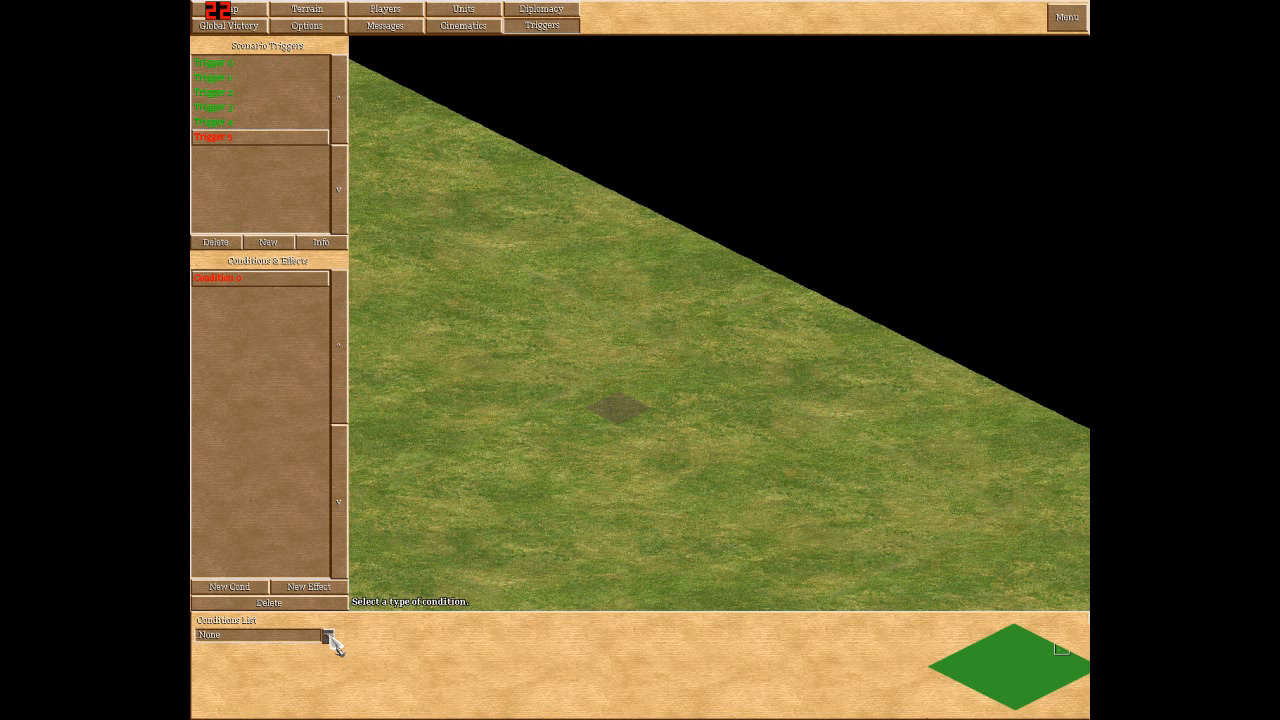
pyautogui.click(222, 141)
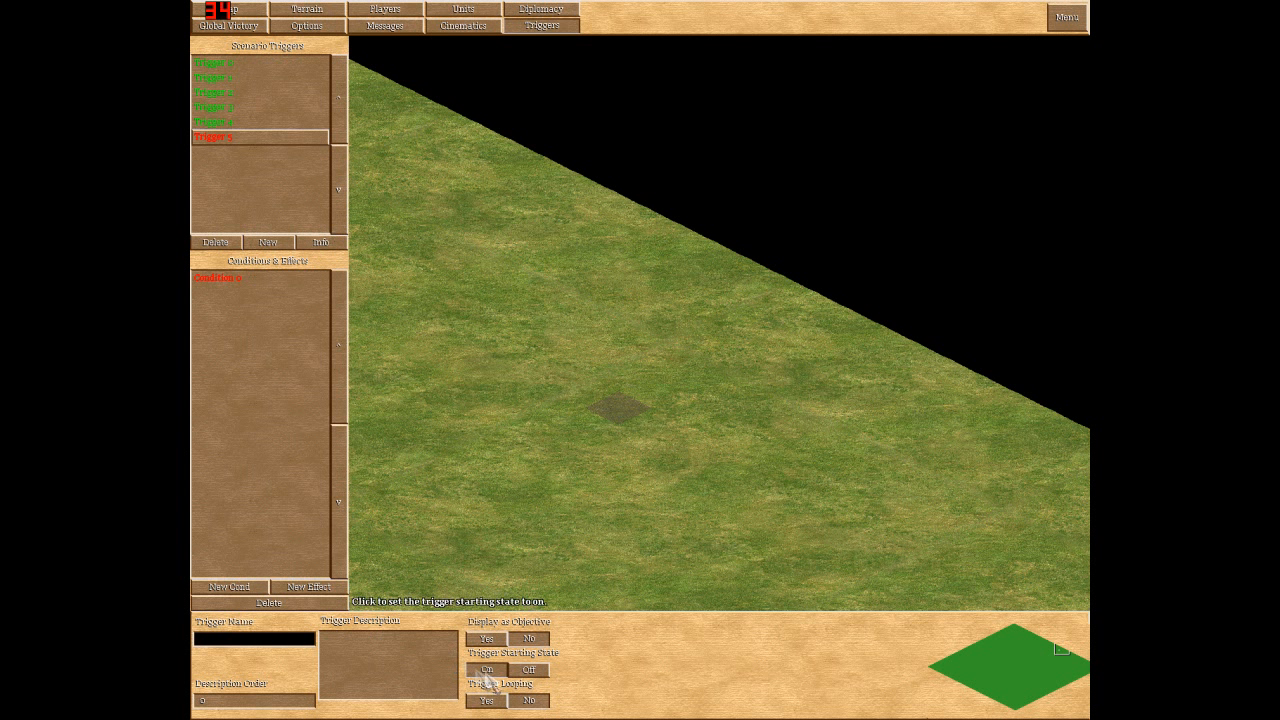
# - Add an Activate Trigger effect to Trigger 4 that targets Trigger 5
pyautogui.click(223, 122)
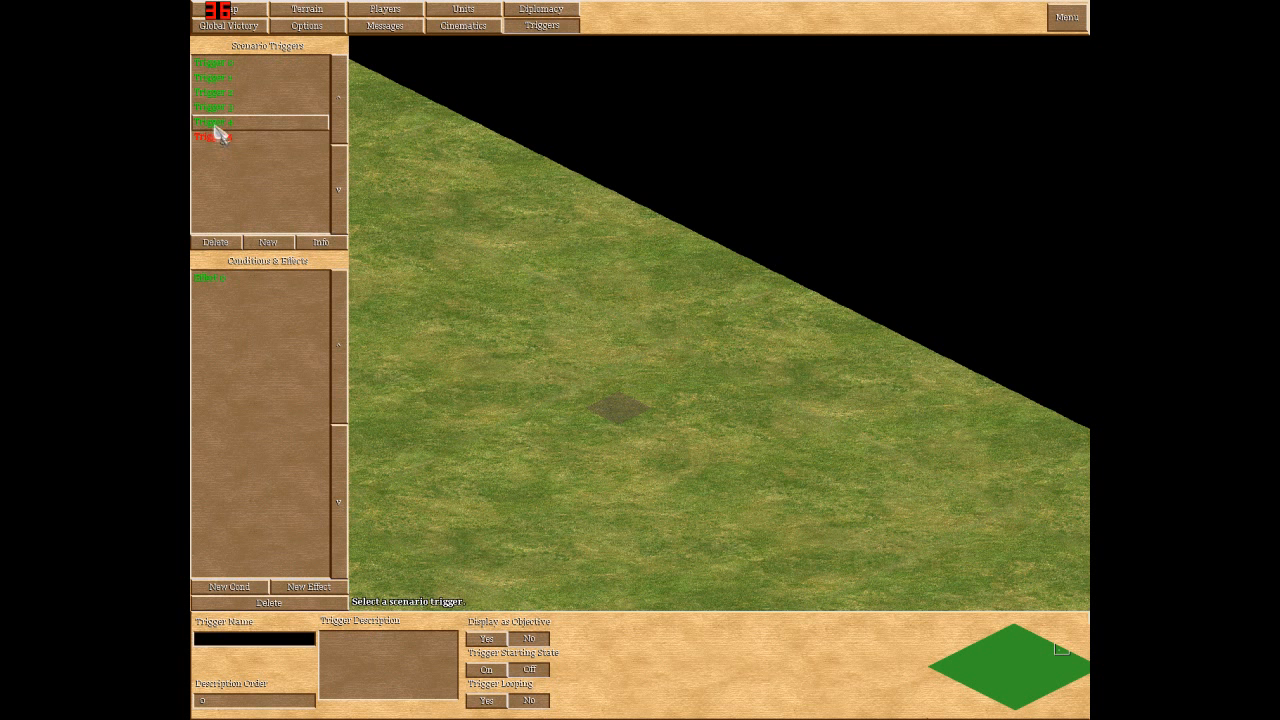
pyautogui.click(308, 588)
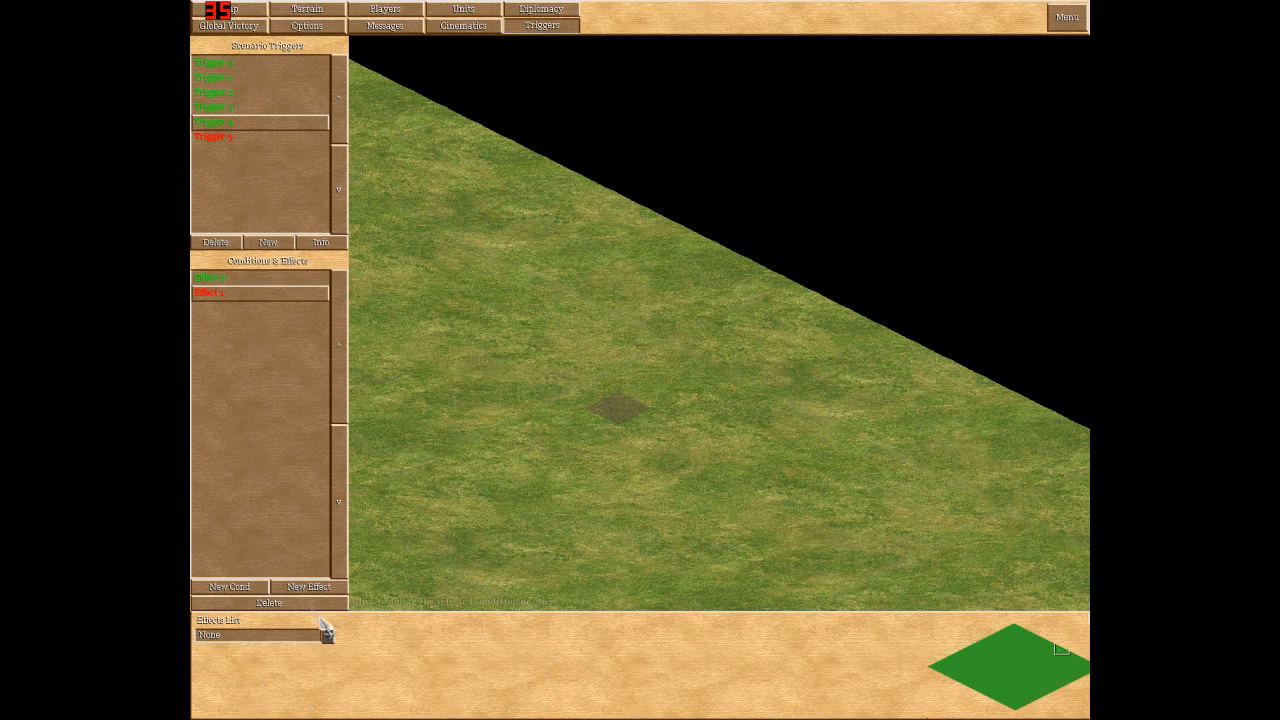
pyautogui.click(325, 634)
pyautogui.click(258, 316)
pyautogui.click(328, 678)
pyautogui.click(286, 664)
# - Make Trigger 5's condition Objects in Area with Player 1 as the source player
pyautogui.click(225, 140)
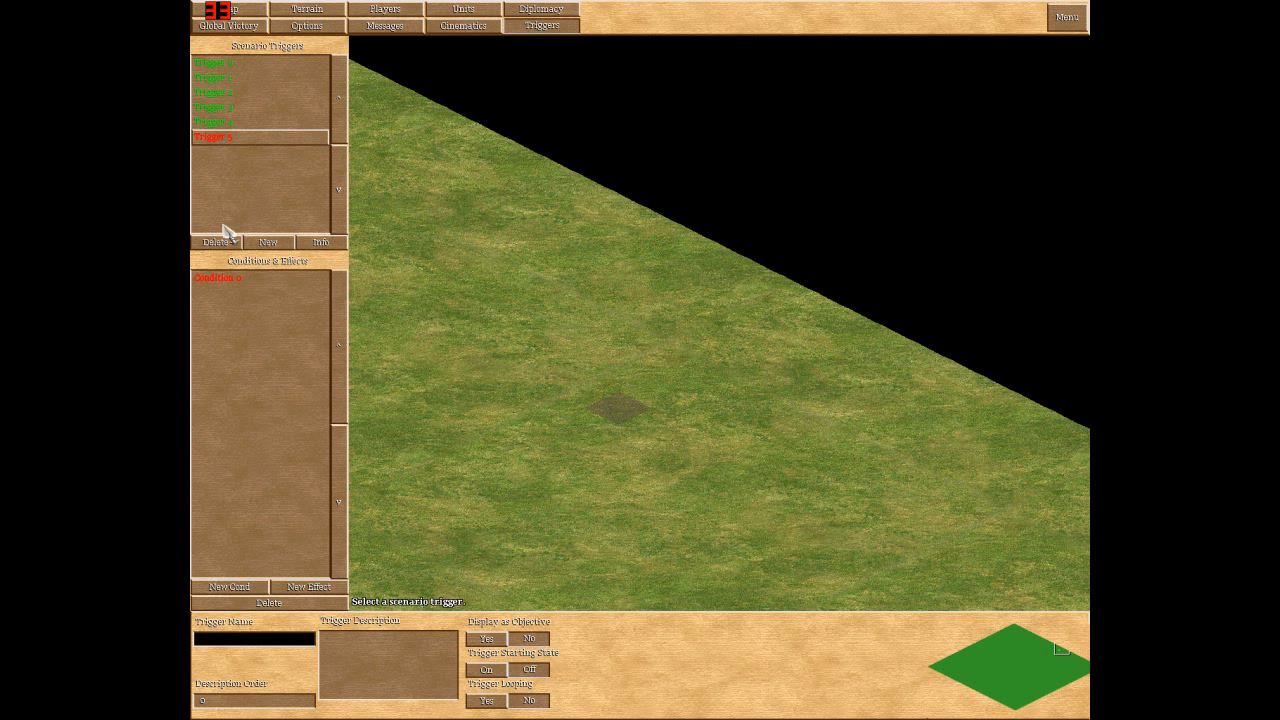
pyautogui.click(235, 282)
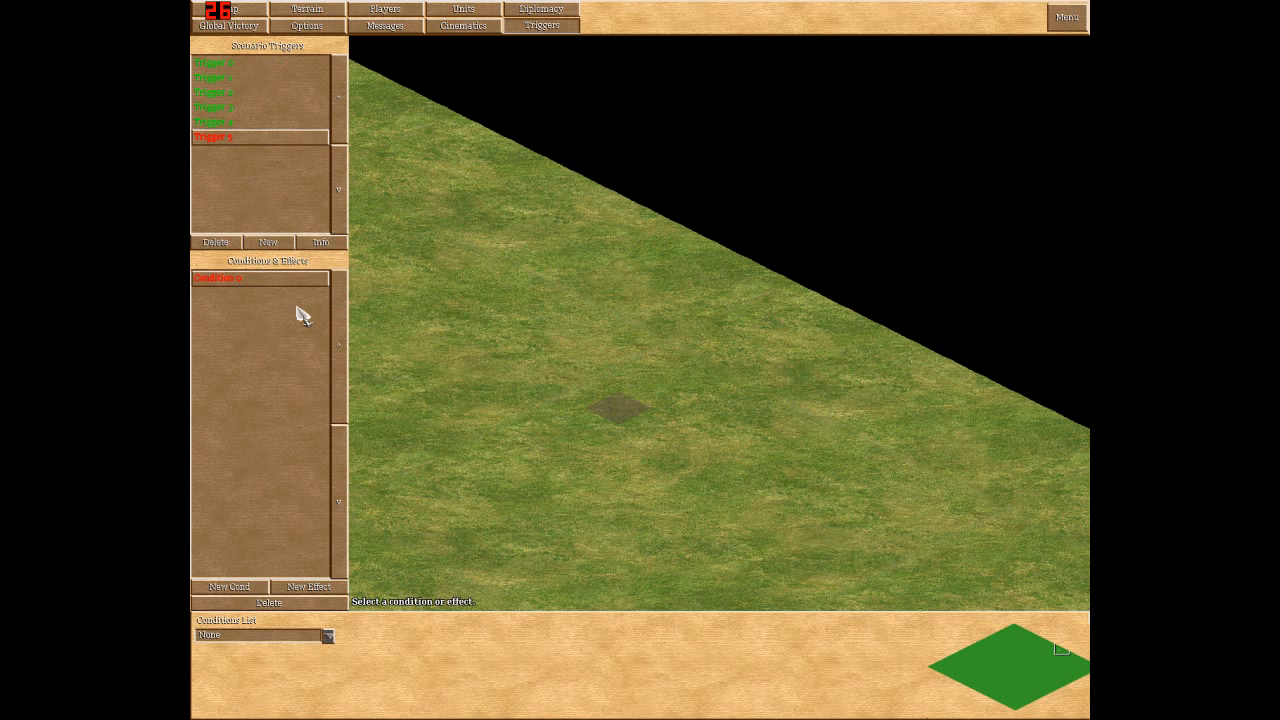
pyautogui.click(329, 636)
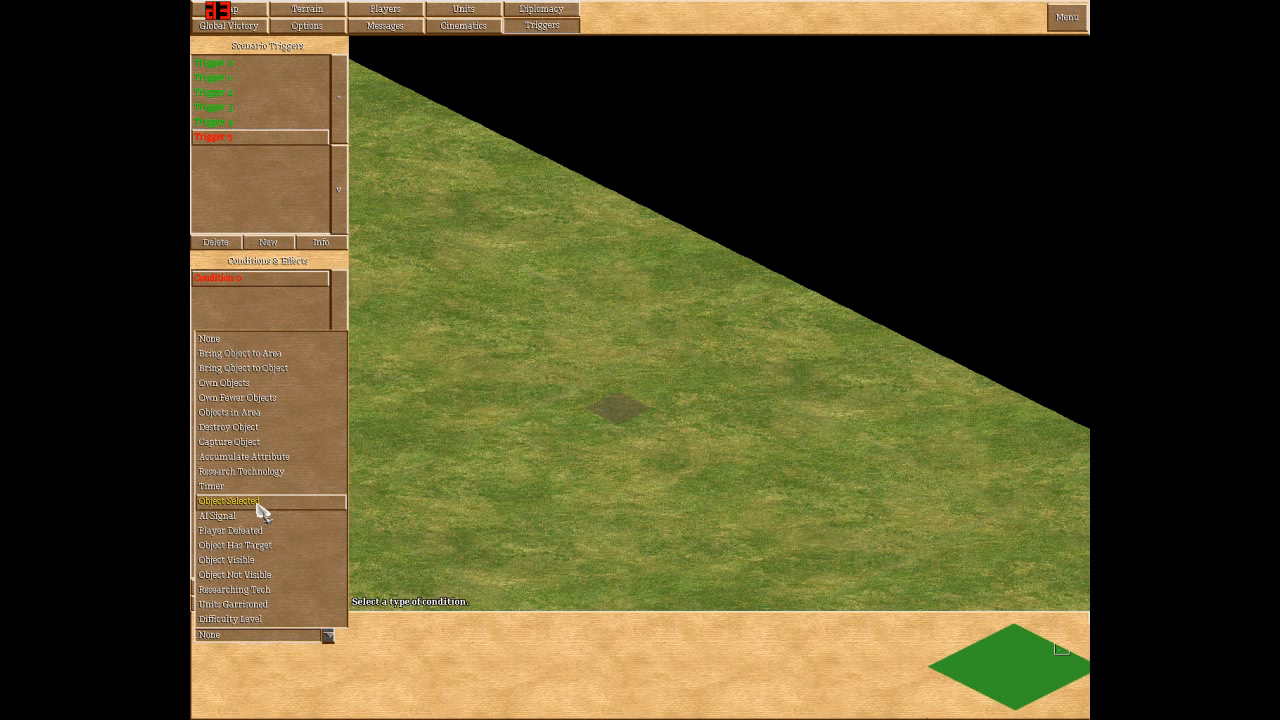
pyautogui.click(250, 413)
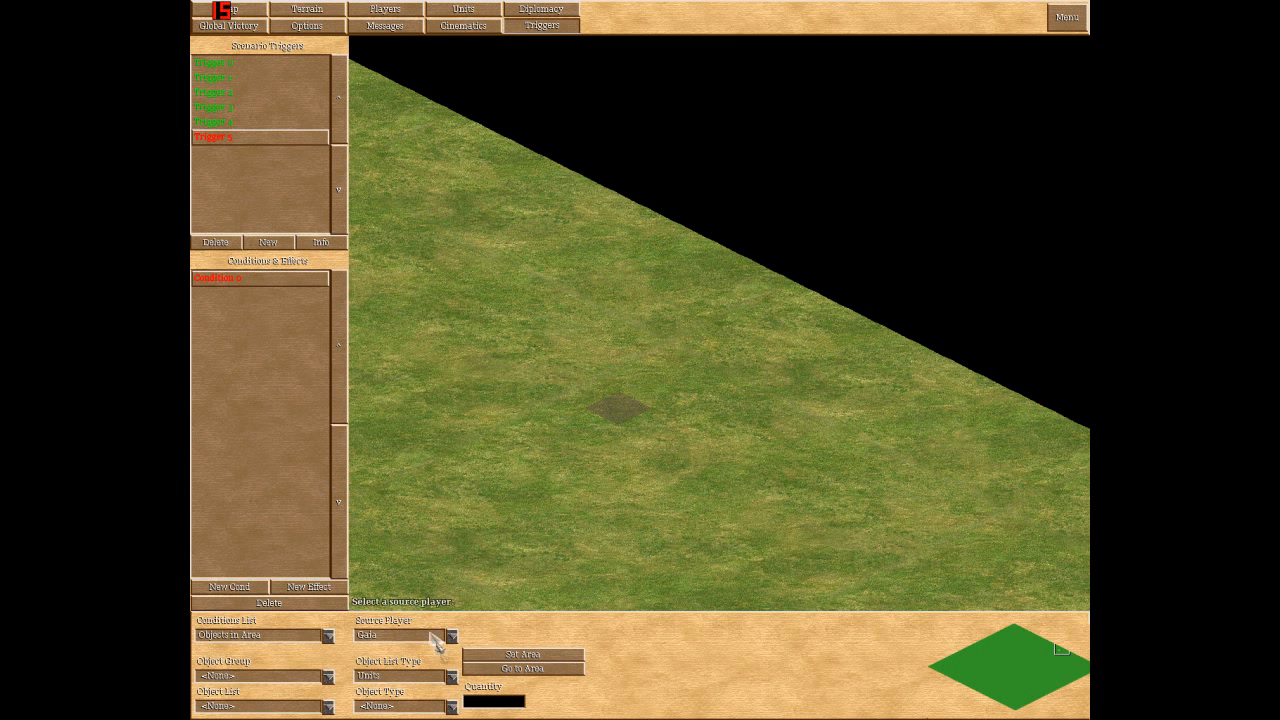
pyautogui.click(452, 636)
pyautogui.click(390, 648)
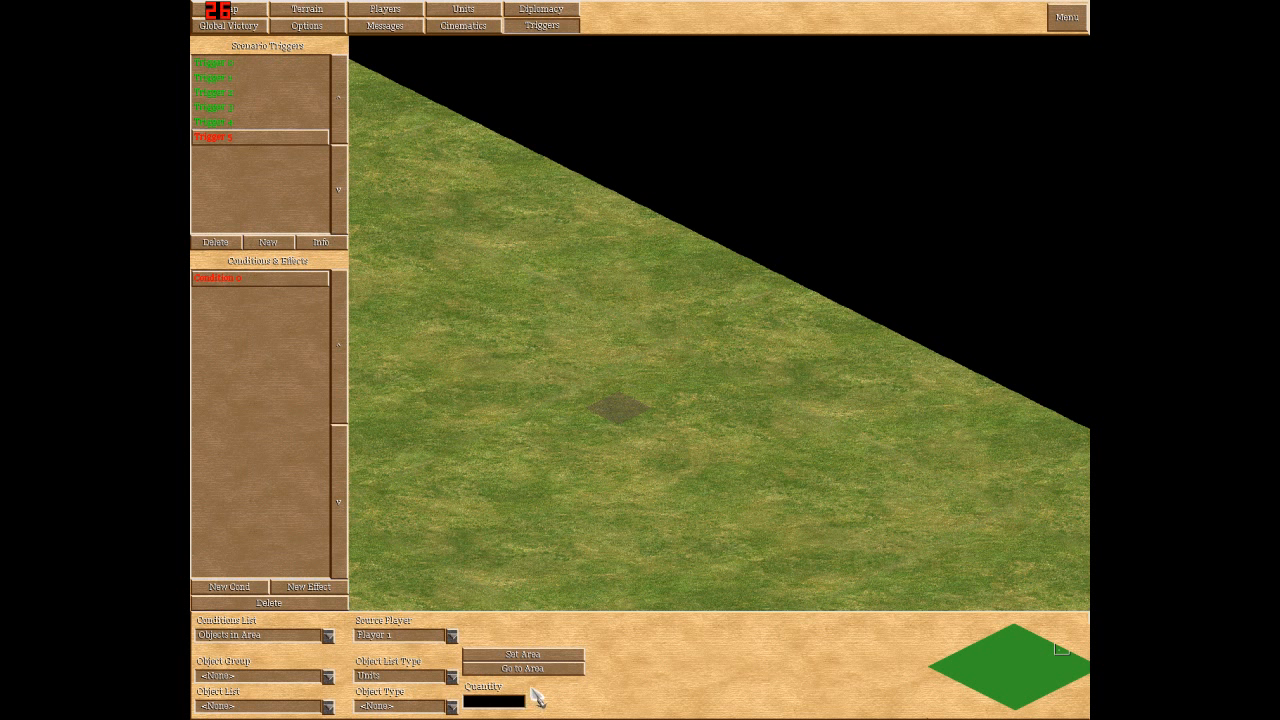
# - Set the condition's area to a one-tile-wide strip about six tiles long, parallel to and just inside the map edge
pyautogui.click(516, 655)
pyautogui.moveTo(757, 335); pyautogui.dragTo(695, 288)
pyautogui.moveTo(750, 328); pyautogui.dragTo(640, 252)
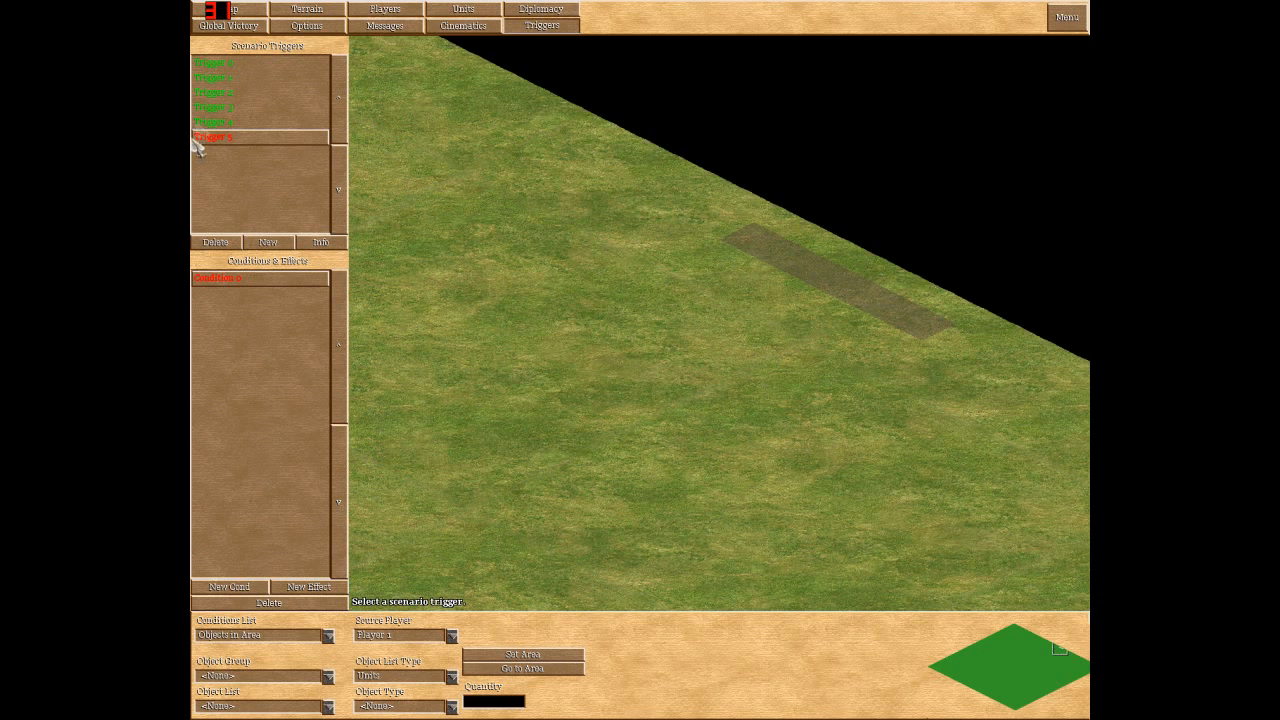
pyautogui.click(211, 140)
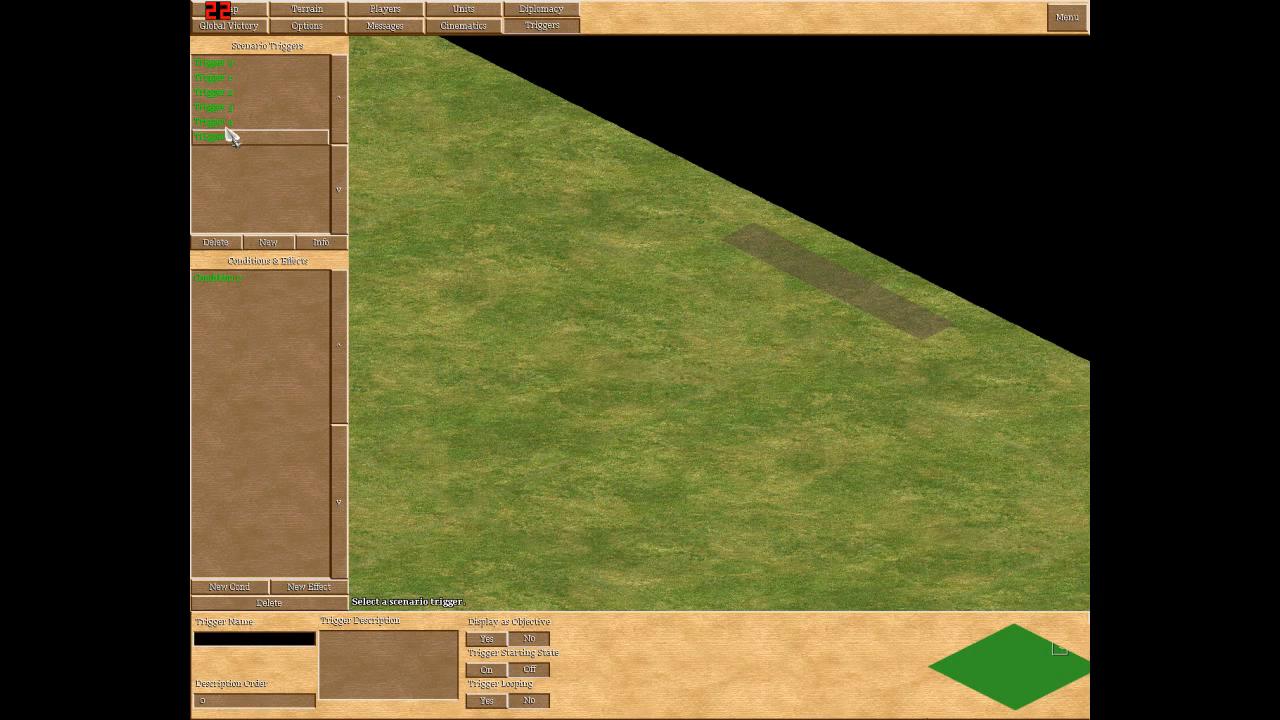
pyautogui.click(221, 283)
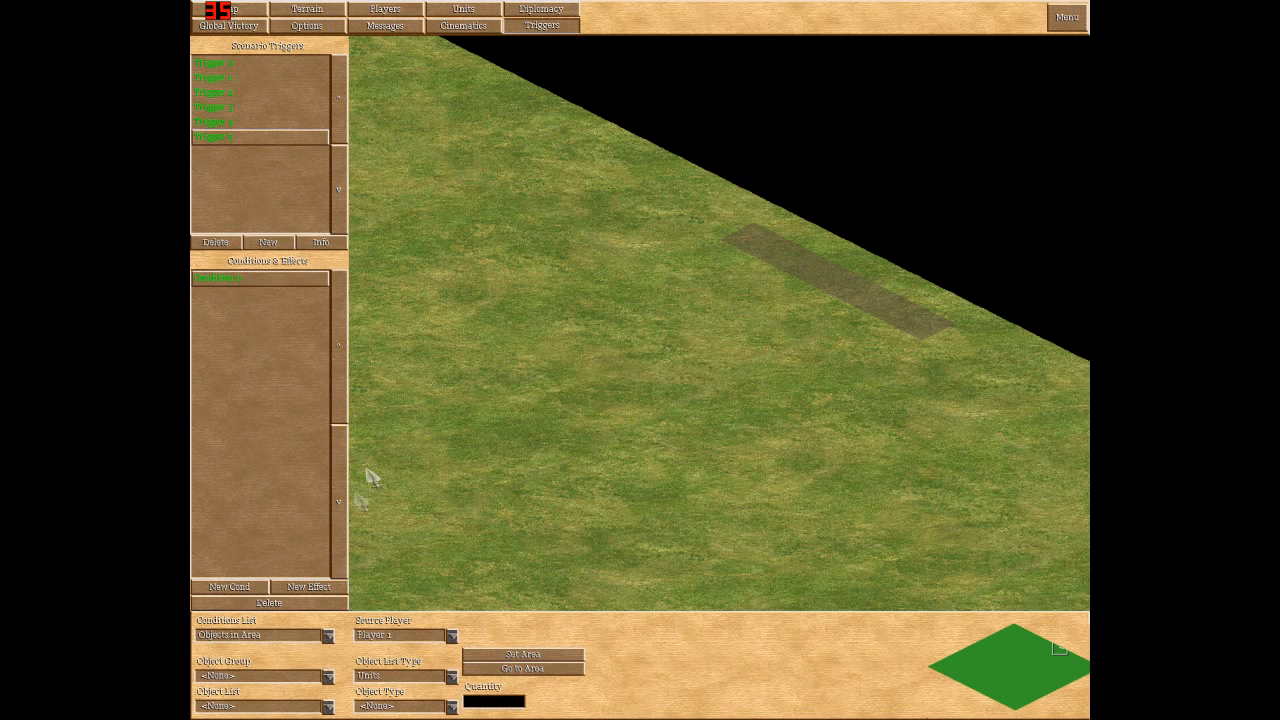
# - Add an Activate Trigger effect to Trigger 5
pyautogui.click(307, 590)
pyautogui.click(327, 636)
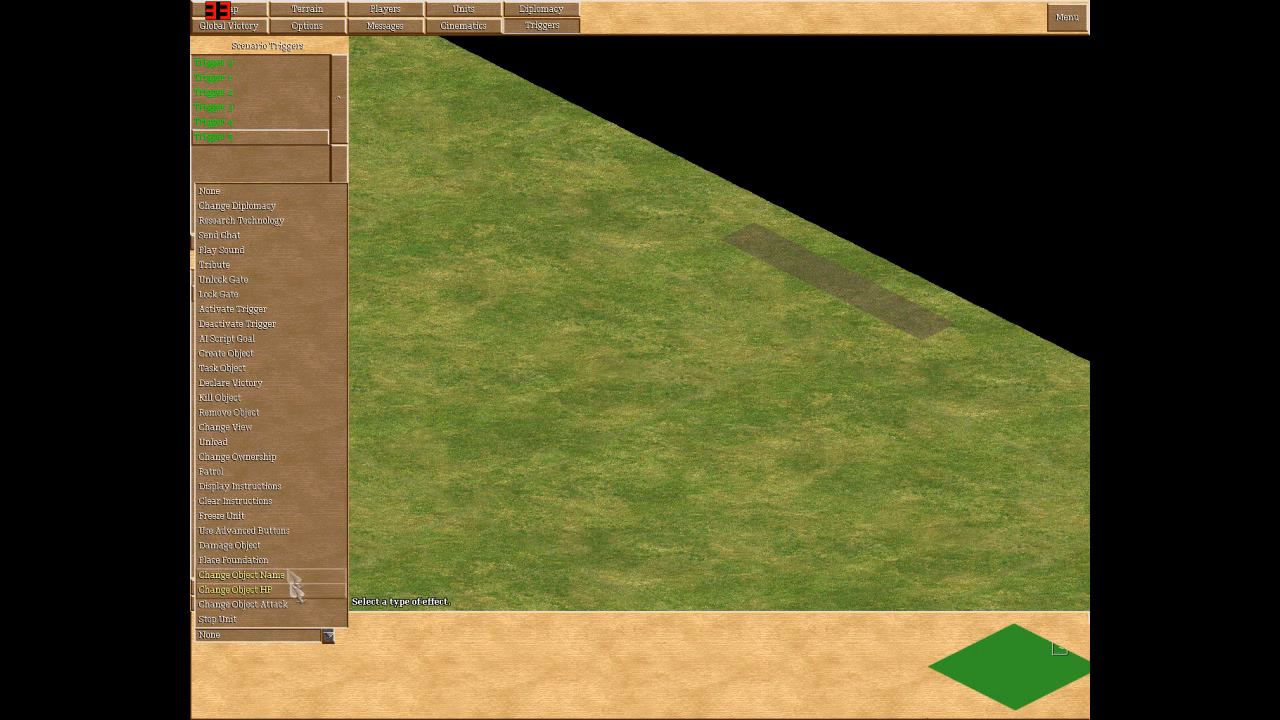
pyautogui.click(283, 312)
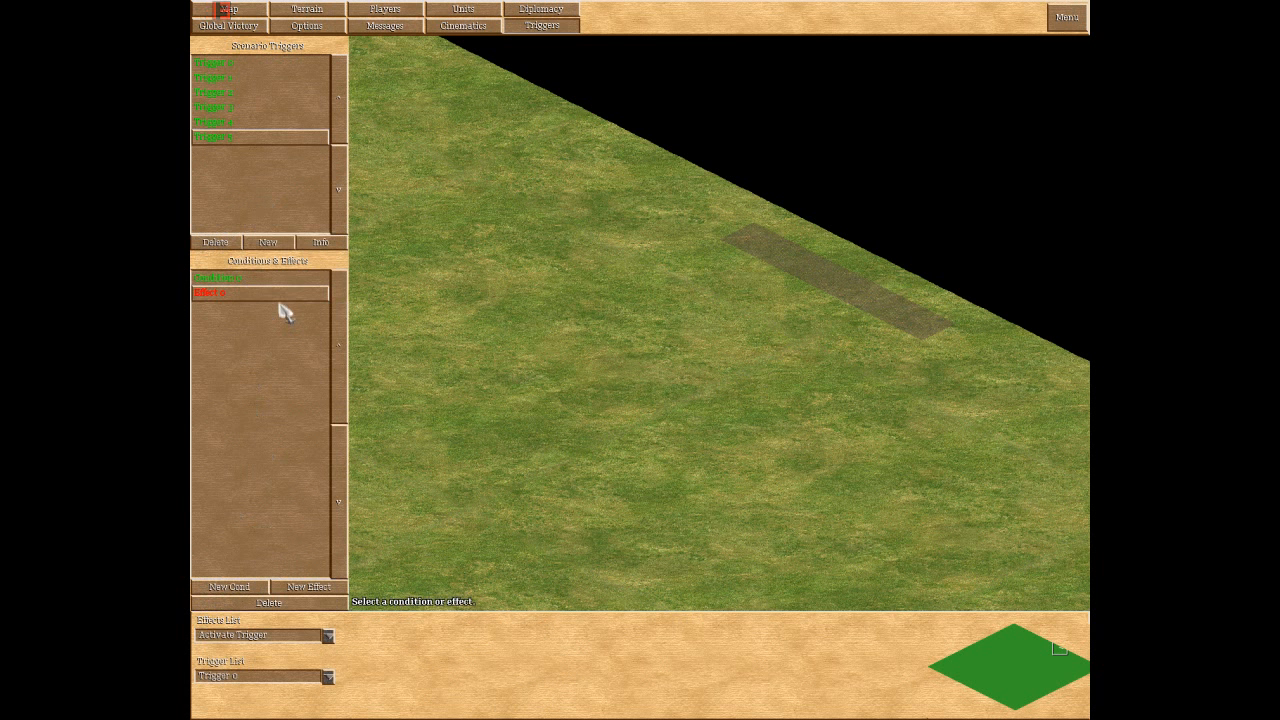
# - Create Trigger 6 and set Trigger 5's Activate Trigger effect to target it
pyautogui.click(268, 244)
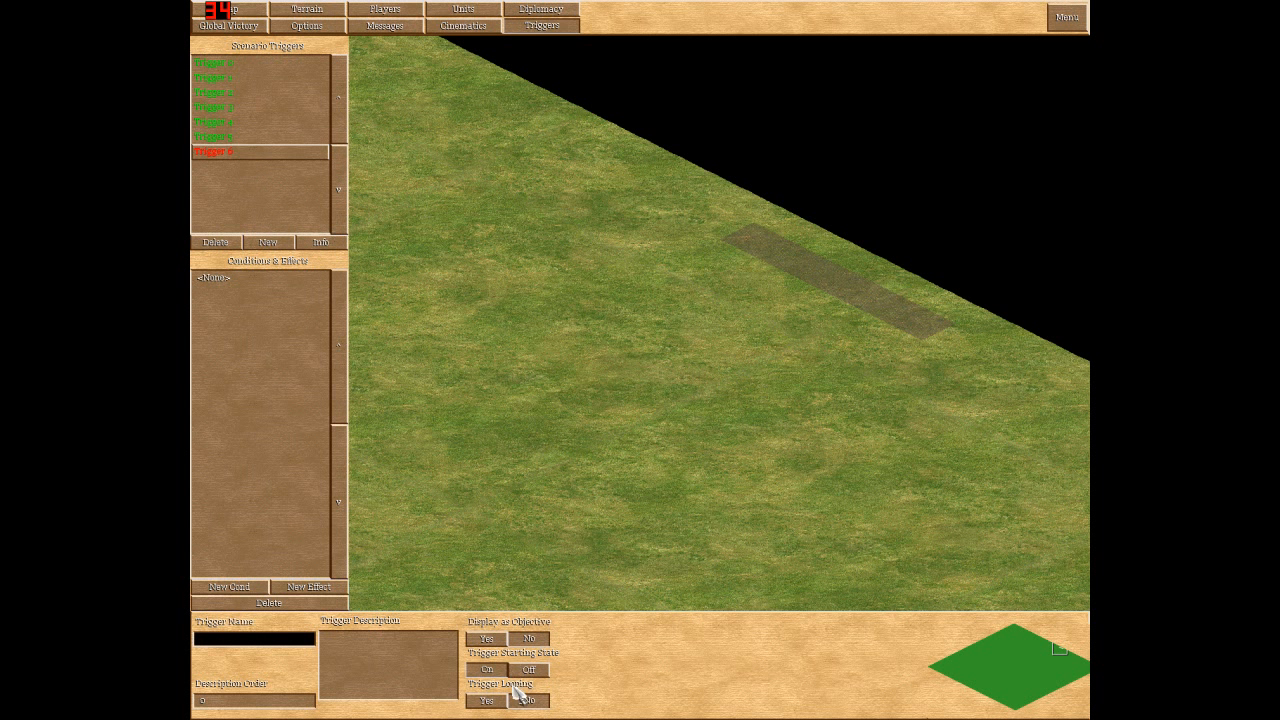
pyautogui.click(229, 138)
pyautogui.click(220, 294)
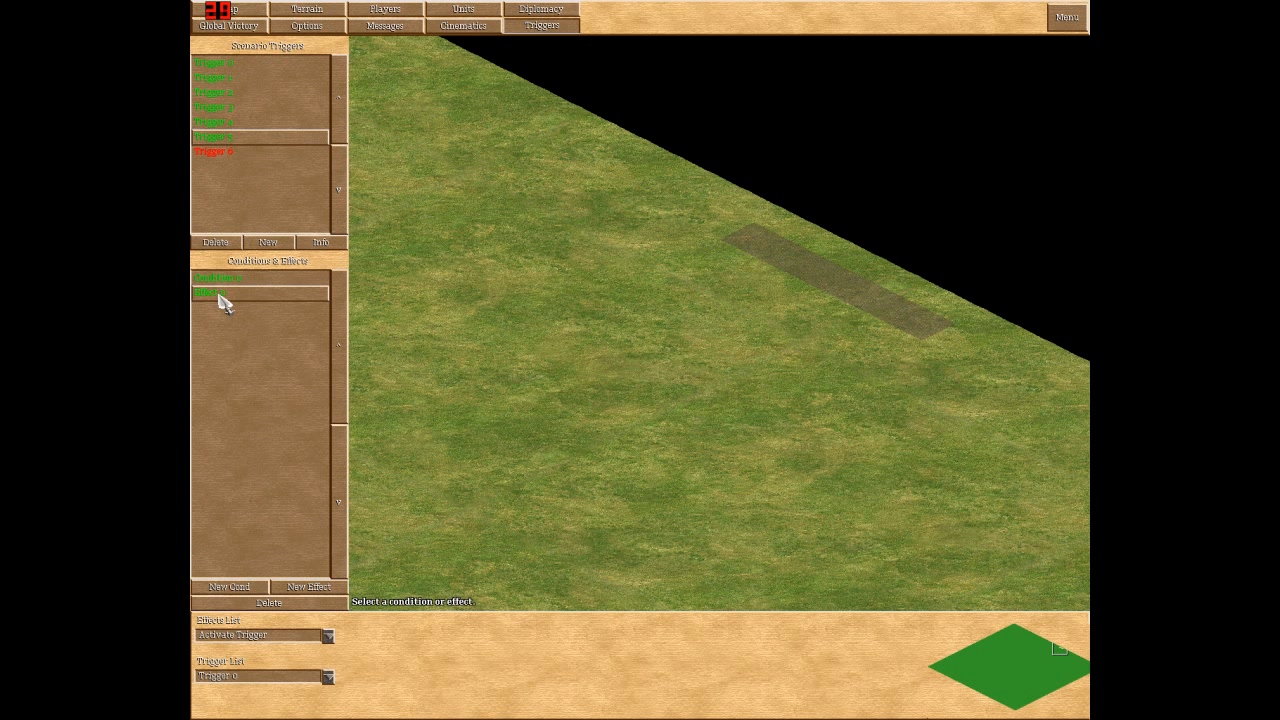
pyautogui.click(326, 677)
pyautogui.click(308, 675)
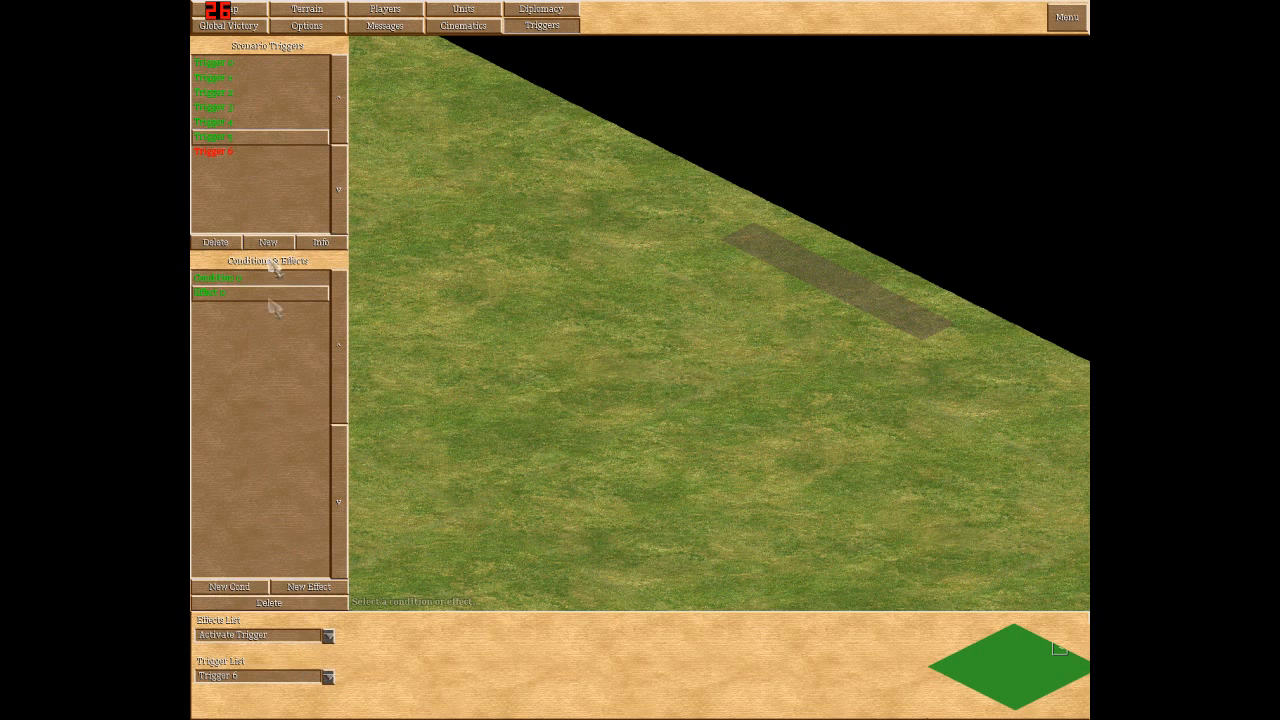
# - Review the effects of Triggers 0, 3 and 4 as a reference for the empty Trigger 6
pyautogui.click(238, 156)
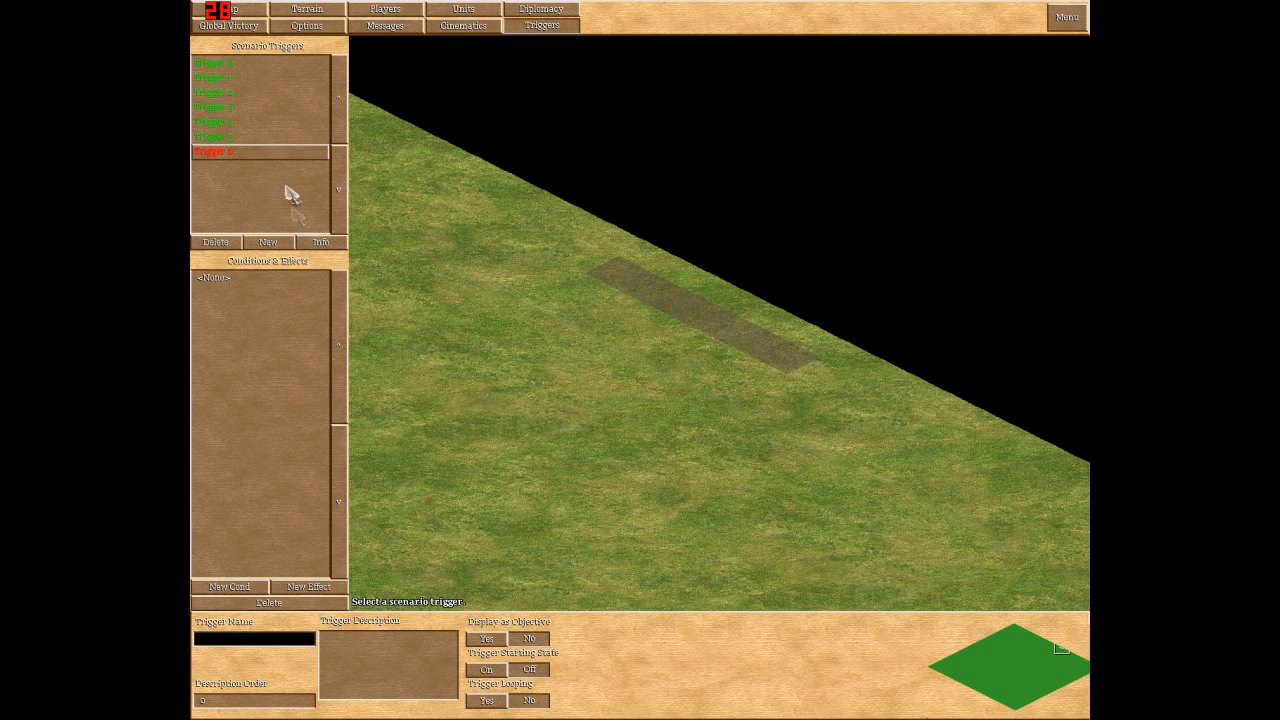
pyautogui.click(233, 64)
pyautogui.click(218, 152)
pyautogui.click(238, 107)
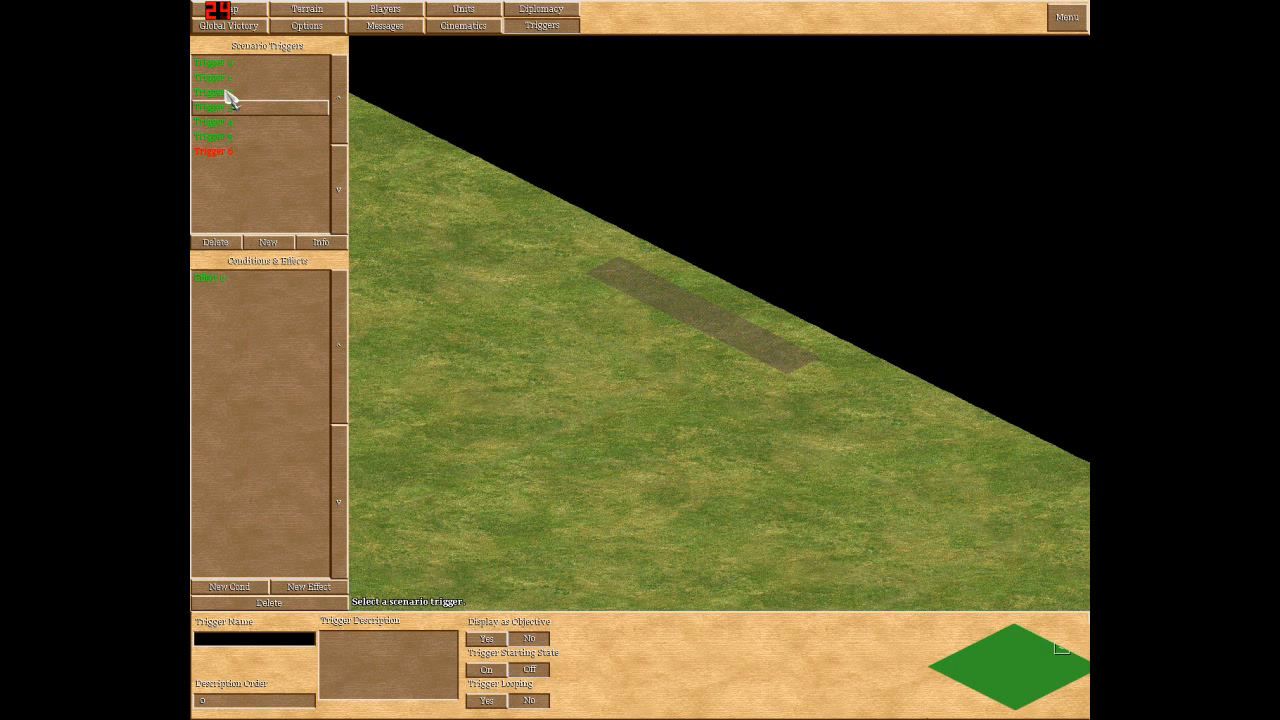
pyautogui.click(226, 122)
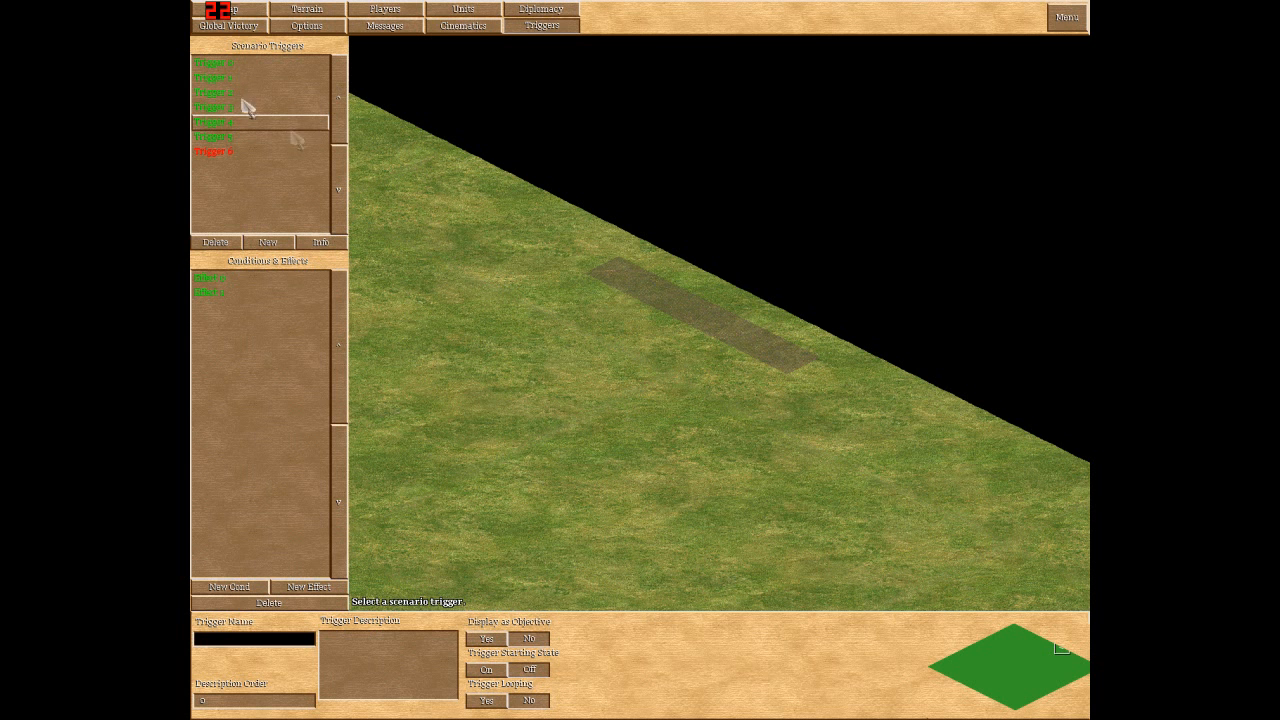
pyautogui.click(236, 152)
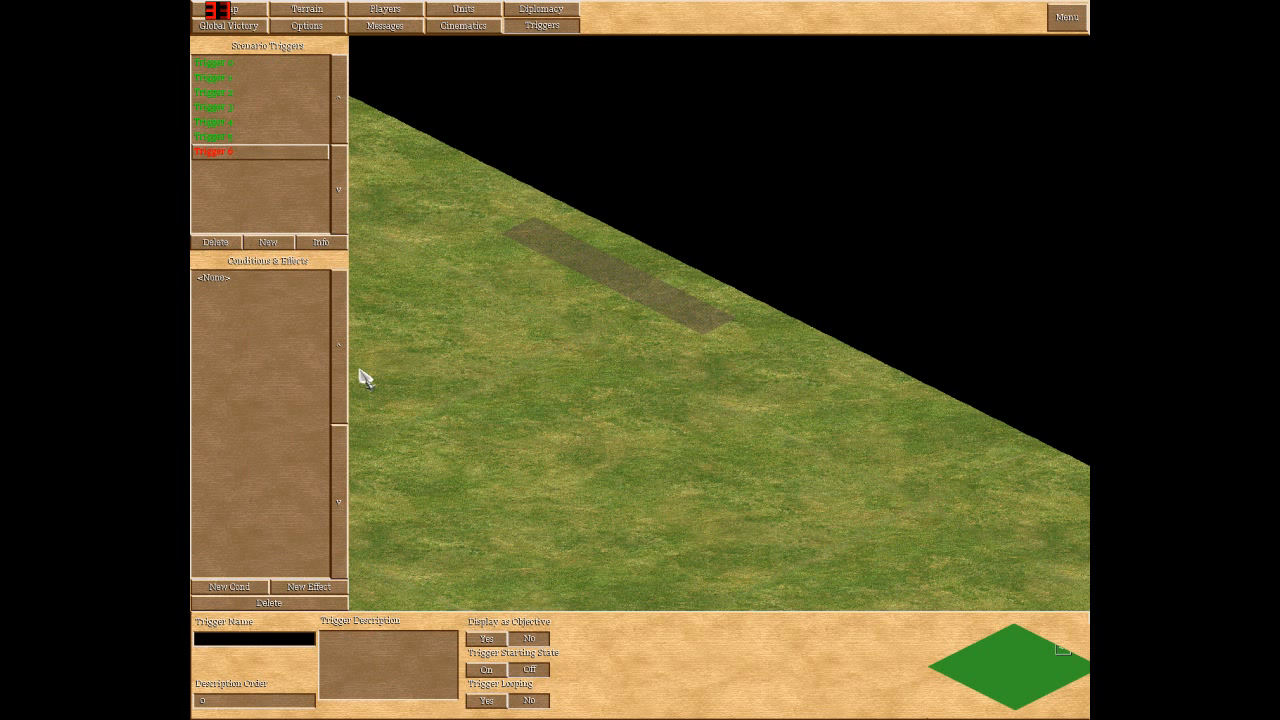
pyautogui.click(222, 63)
pyautogui.click(228, 278)
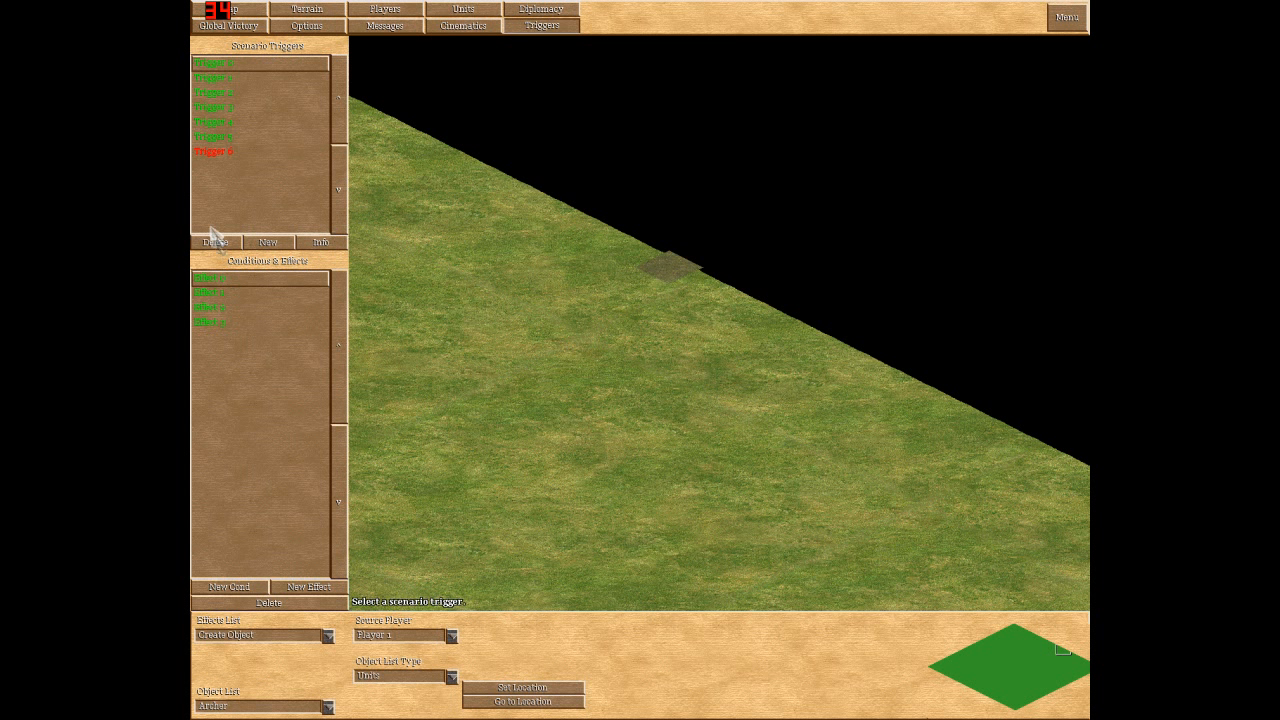
pyautogui.click(226, 152)
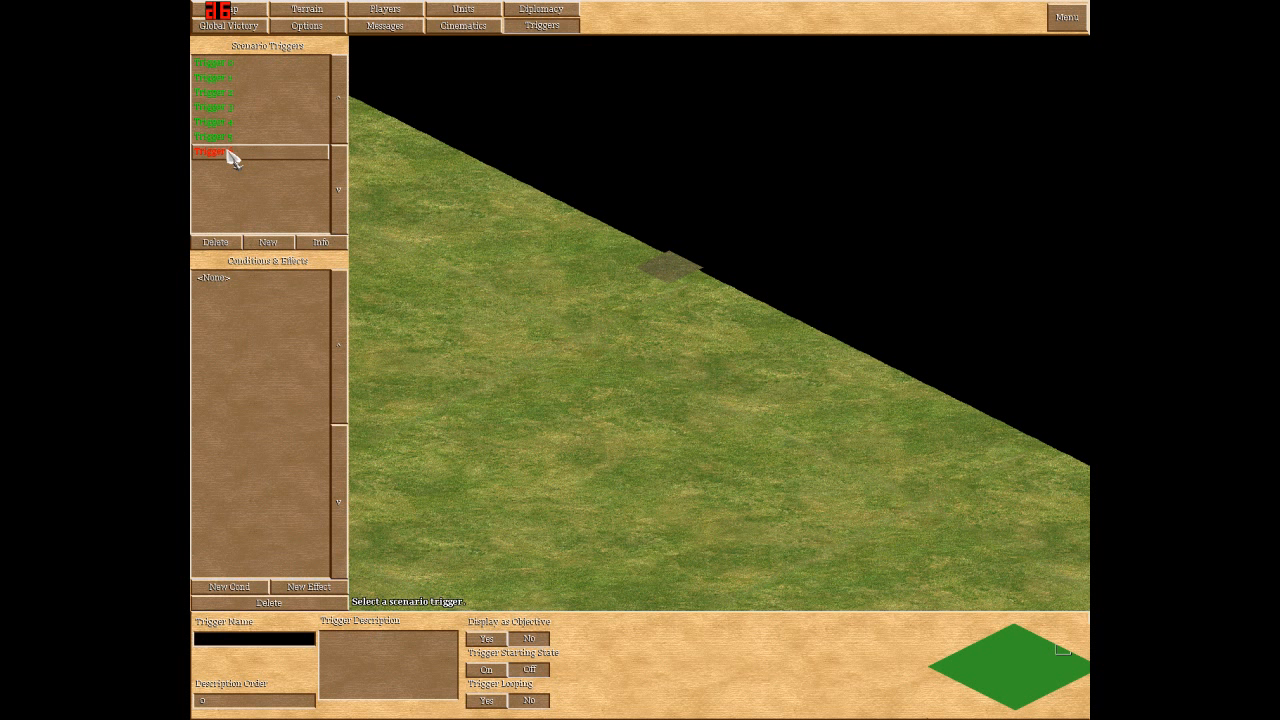
# - Add a Create Object effect to Trigger 6 that makes a Player 1 archer on the map edge
pyautogui.click(312, 587)
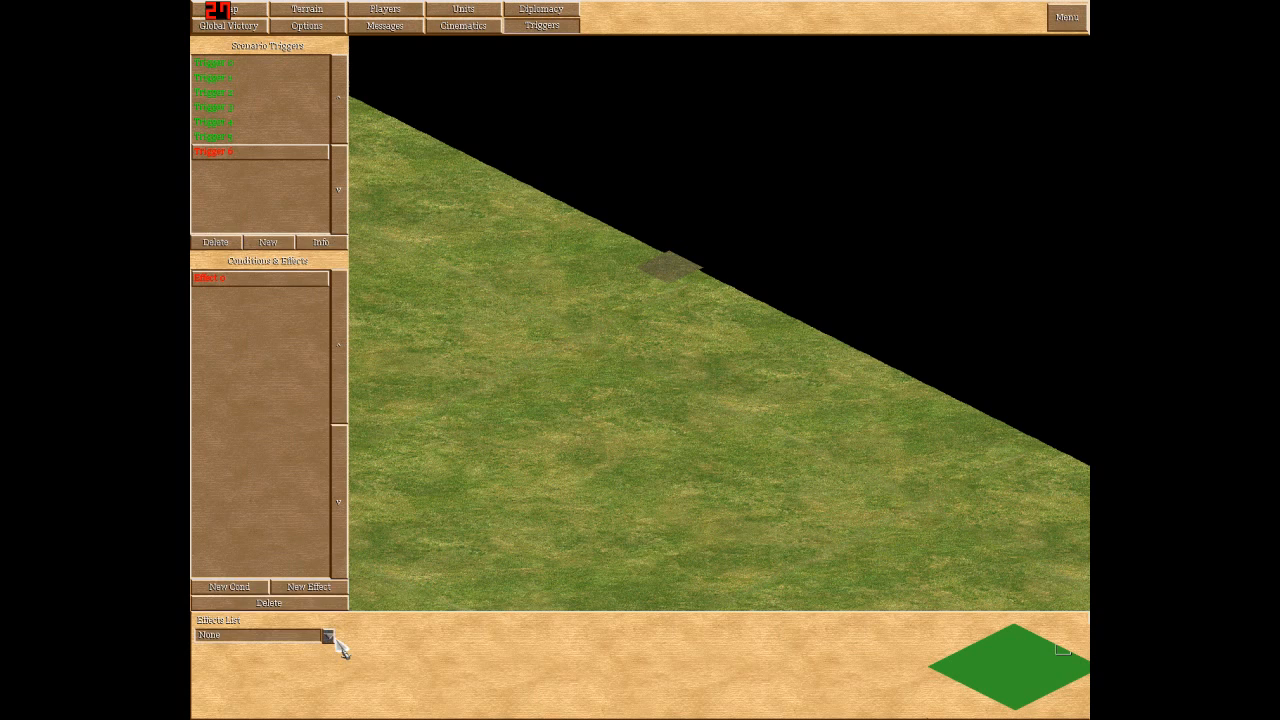
pyautogui.click(328, 637)
pyautogui.click(220, 344)
pyautogui.click(328, 706)
pyautogui.click(224, 147)
pyautogui.click(229, 92)
pyautogui.click(212, 278)
pyautogui.click(214, 151)
# - Add two more Create Object effects to Trigger 6 for Player 1 archers on the neighbouring map-edge tiles
pyautogui.click(312, 587)
pyautogui.click(328, 637)
pyautogui.click(263, 364)
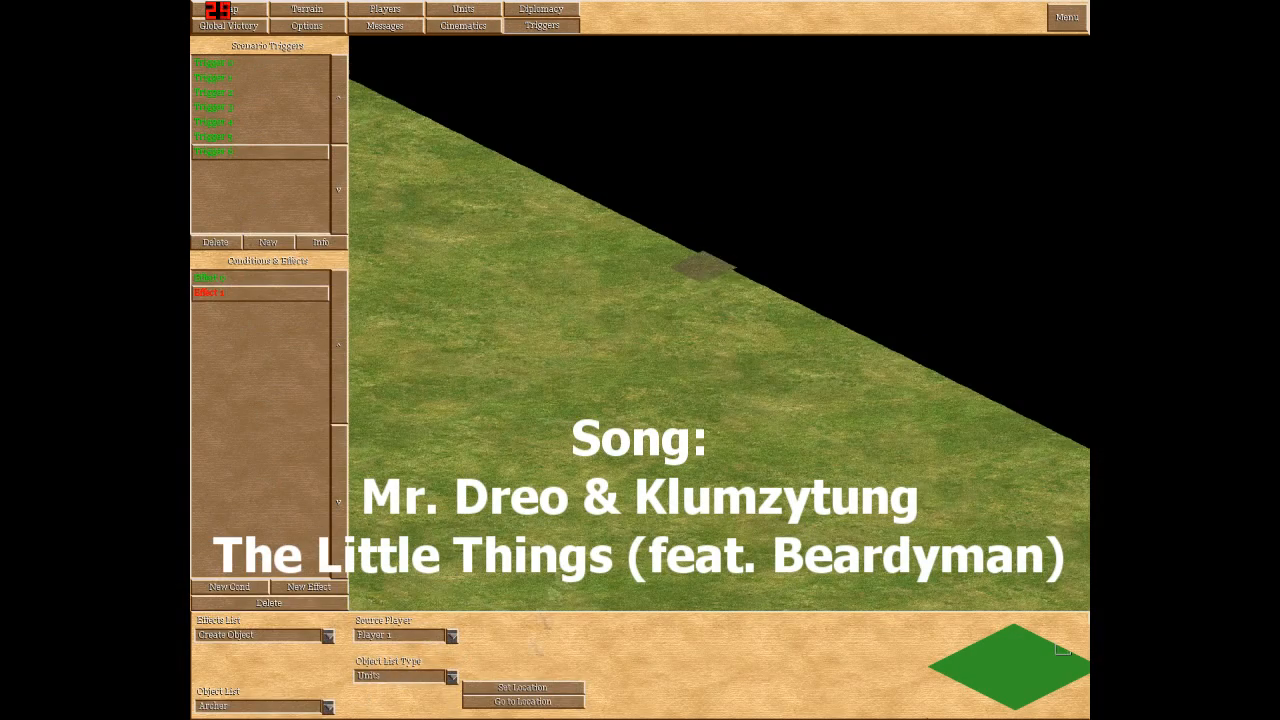
pyautogui.click(312, 587)
pyautogui.click(328, 637)
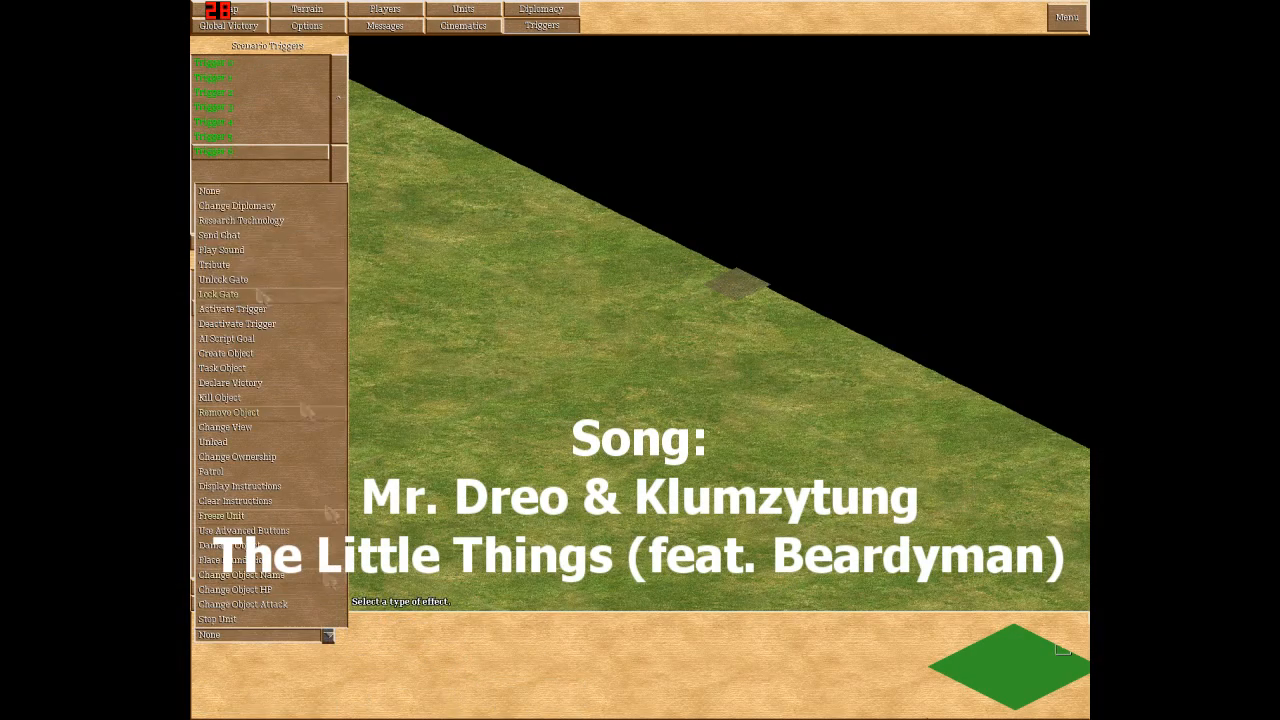
pyautogui.click(251, 352)
pyautogui.click(449, 635)
pyautogui.click(328, 706)
pyautogui.click(213, 45)
pyautogui.click(523, 688)
pyautogui.click(769, 297)
# - Add an Activate Trigger effect to Trigger 6 and create Trigger 7 as its target
pyautogui.click(312, 587)
pyautogui.click(328, 637)
pyautogui.click(258, 309)
pyautogui.click(268, 242)
pyautogui.click(229, 152)
pyautogui.click(220, 323)
pyautogui.click(225, 166)
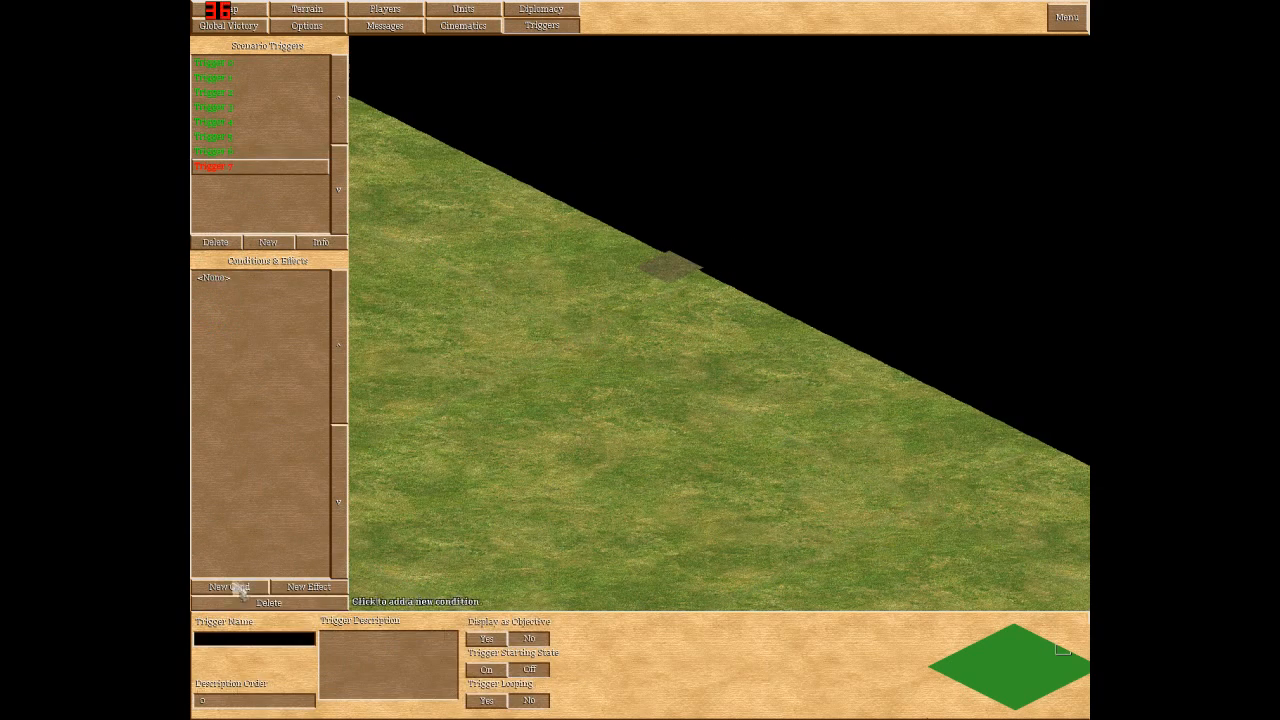
# - Add an Objects in Area condition to Trigger 7 covering the three archer tiles along the map edge
pyautogui.click(240, 591)
pyautogui.click(285, 410)
pyautogui.click(328, 706)
pyautogui.click(240, 440)
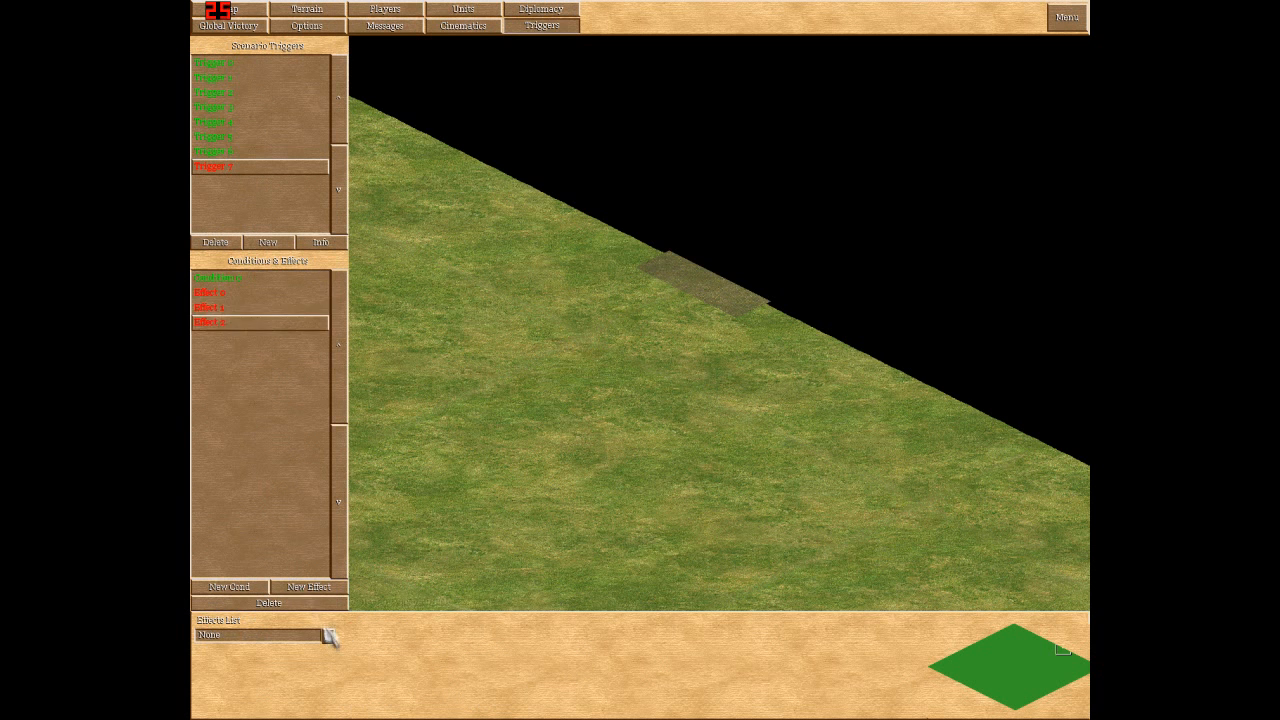
# - Give Trigger 7 three effects of type Activate Trigger
pyautogui.click(241, 292)
pyautogui.click(328, 635)
pyautogui.click(264, 309)
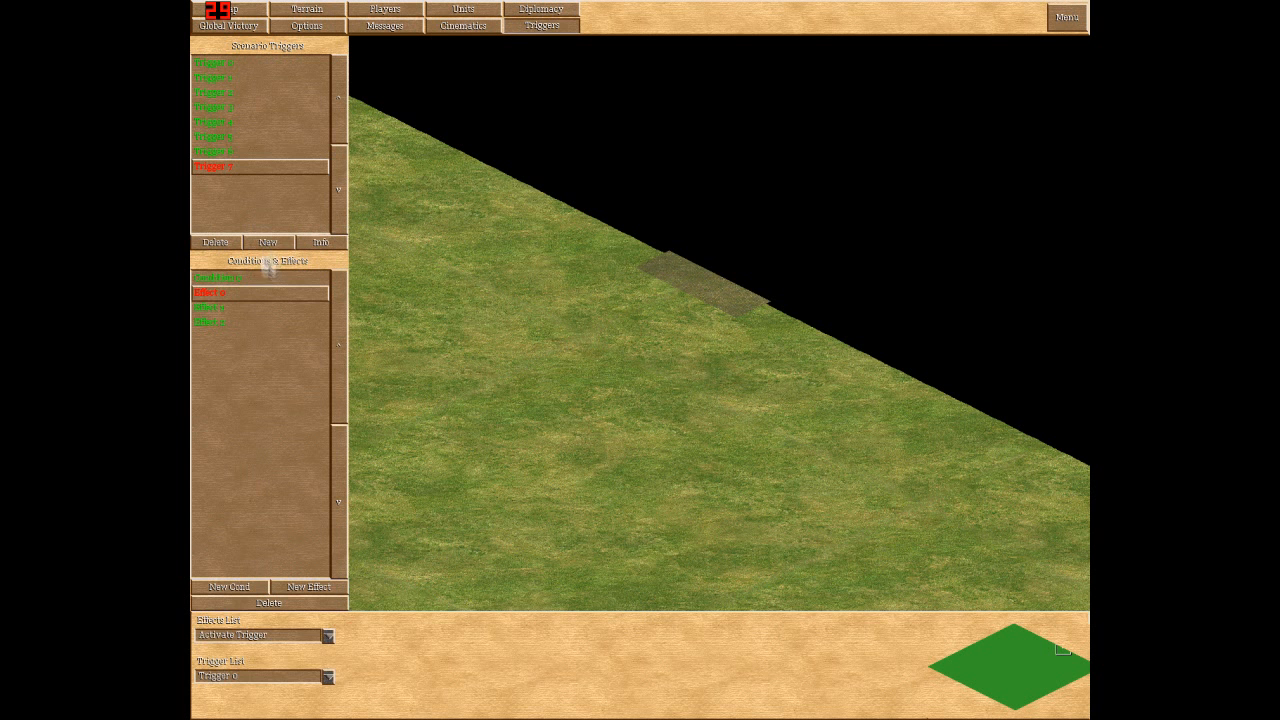
# - Create Triggers 8, 9 and 10 with their starting state set to Off
pyautogui.click(266, 243)
pyautogui.click(529, 669)
pyautogui.click(269, 244)
pyautogui.click(269, 244)
pyautogui.click(240, 196)
pyautogui.click(529, 669)
pyautogui.click(240, 211)
pyautogui.click(529, 669)
# - Target Trigger 7's three Activate Trigger effects at Triggers 8, 9 and 10 respectively
pyautogui.click(240, 166)
pyautogui.click(241, 292)
pyautogui.click(328, 676)
pyautogui.click(291, 631)
pyautogui.click(218, 308)
pyautogui.click(328, 676)
pyautogui.click(268, 645)
pyautogui.click(208, 323)
pyautogui.click(328, 676)
pyautogui.click(268, 660)
pyautogui.click(213, 181)
pyautogui.click(229, 587)
pyautogui.click(328, 635)
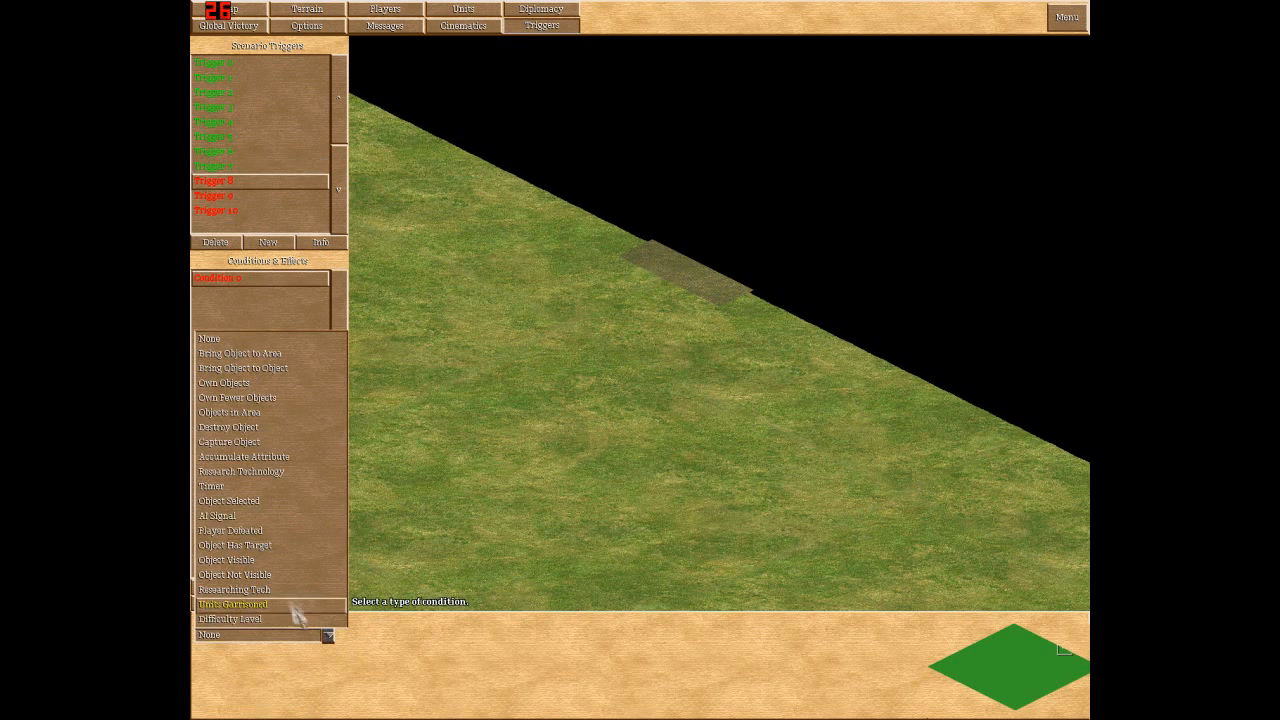
pyautogui.click(234, 484)
pyautogui.click(290, 602)
# - Add a Task Object effect to Trigger 8 sending Player 1's archer inland, and compare it with the effects of Triggers 3 and 2
pyautogui.click(300, 587)
pyautogui.click(328, 635)
pyautogui.click(290, 368)
pyautogui.click(452, 636)
pyautogui.click(374, 666)
pyautogui.click(328, 706)
pyautogui.click(223, 49)
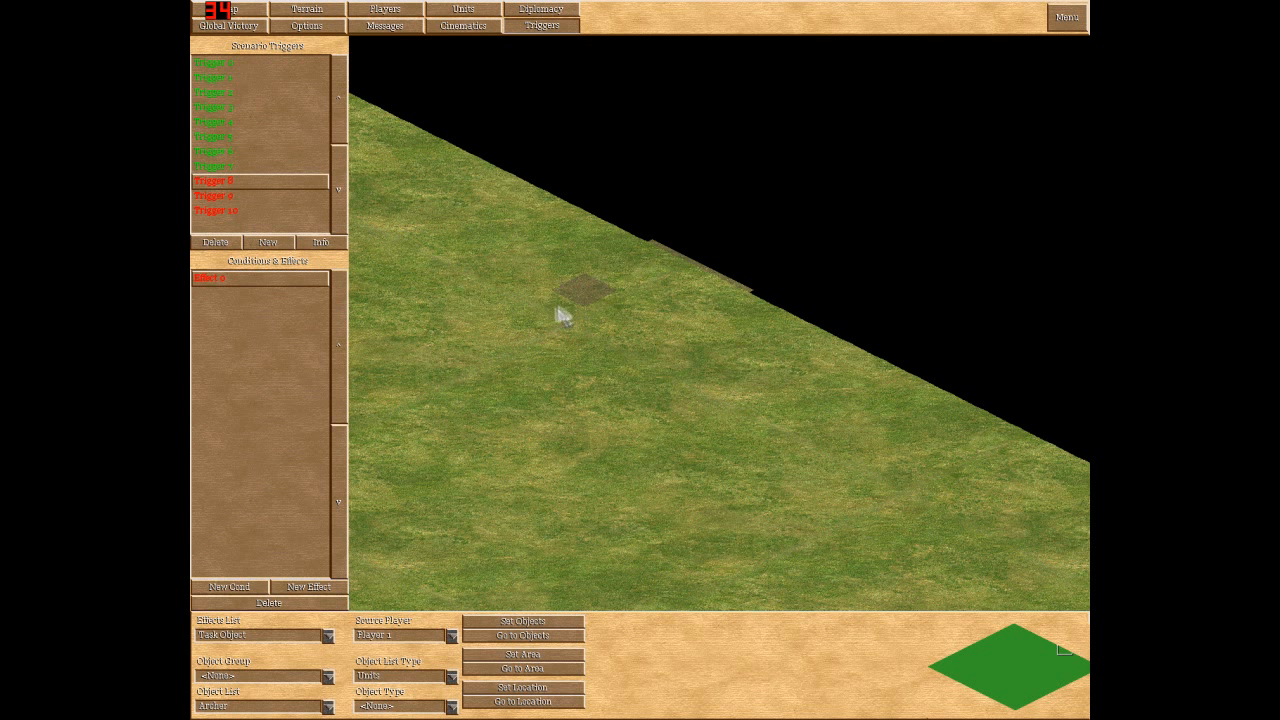
pyautogui.click(215, 110)
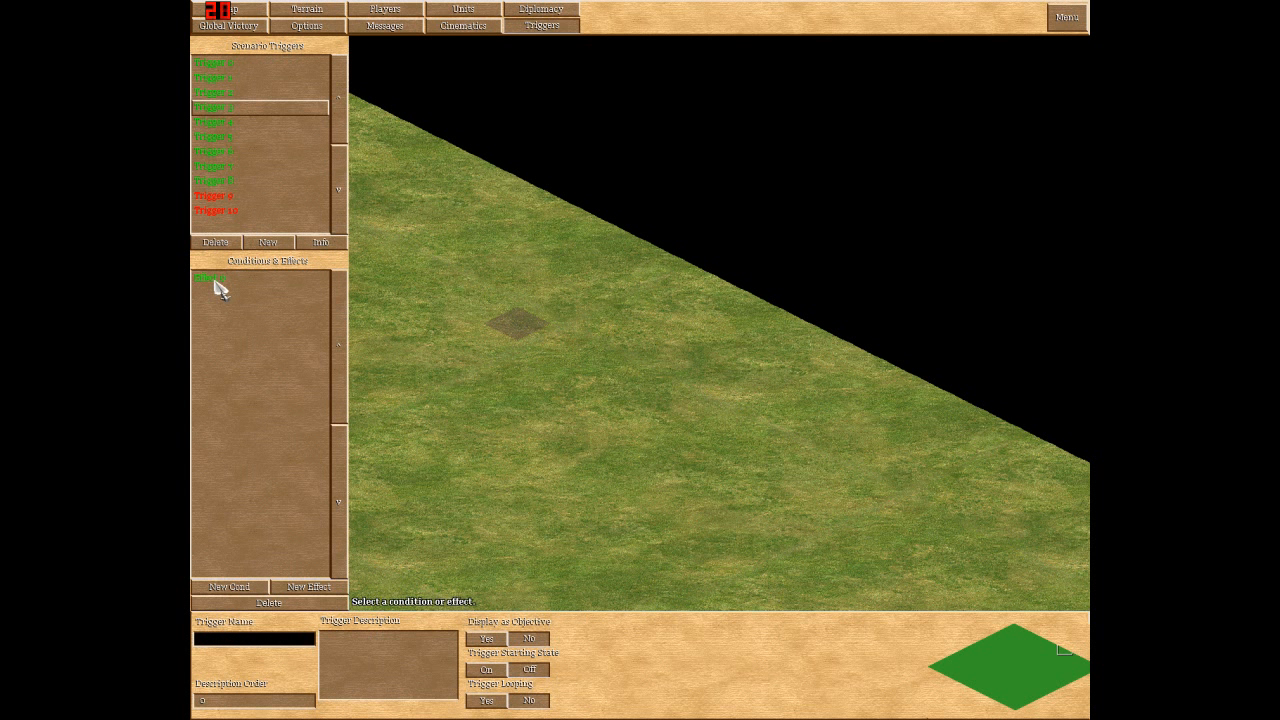
pyautogui.click(215, 280)
pyautogui.click(224, 95)
pyautogui.click(222, 278)
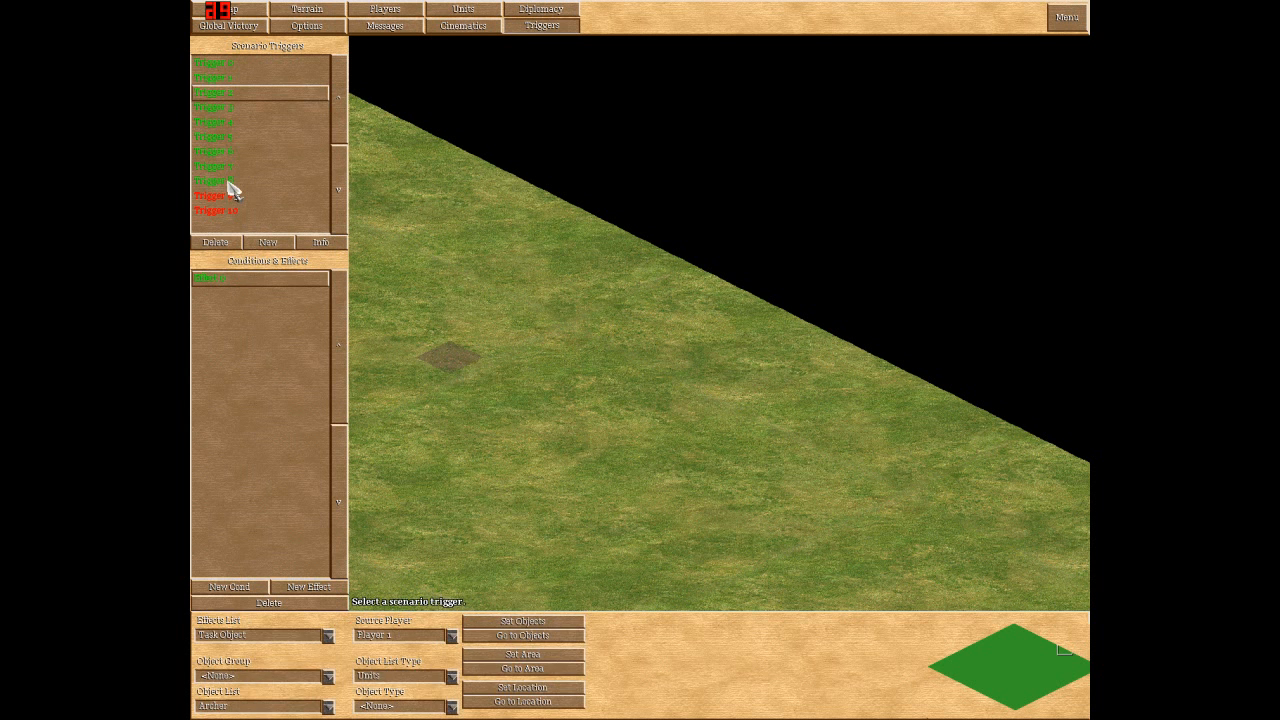
# - Add a Task Object effect to Trigger 9 sending Player 1's second archer inland, using Trigger 6's matching archer tile as reference
pyautogui.click(226, 196)
pyautogui.click(225, 152)
pyautogui.click(226, 196)
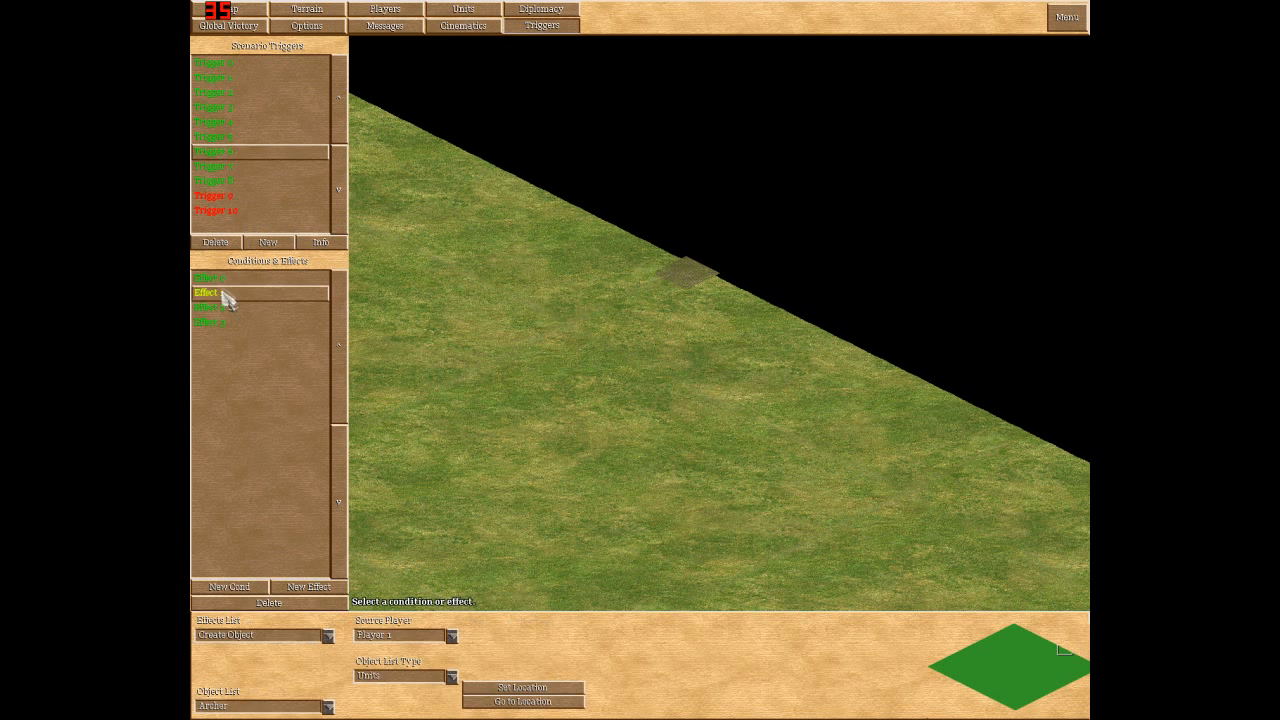
pyautogui.click(309, 587)
pyautogui.click(328, 635)
pyautogui.click(265, 366)
pyautogui.click(452, 635)
pyautogui.click(400, 664)
pyautogui.click(328, 706)
pyautogui.click(260, 38)
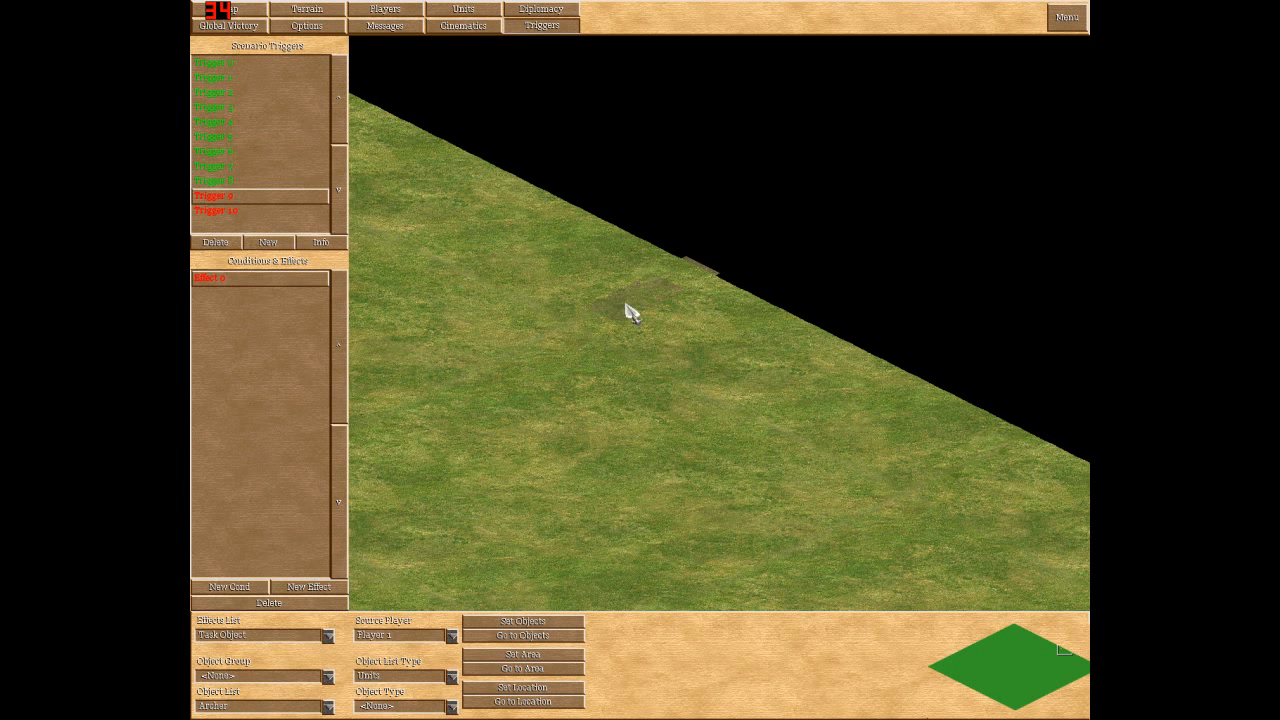
pyautogui.click(497, 690)
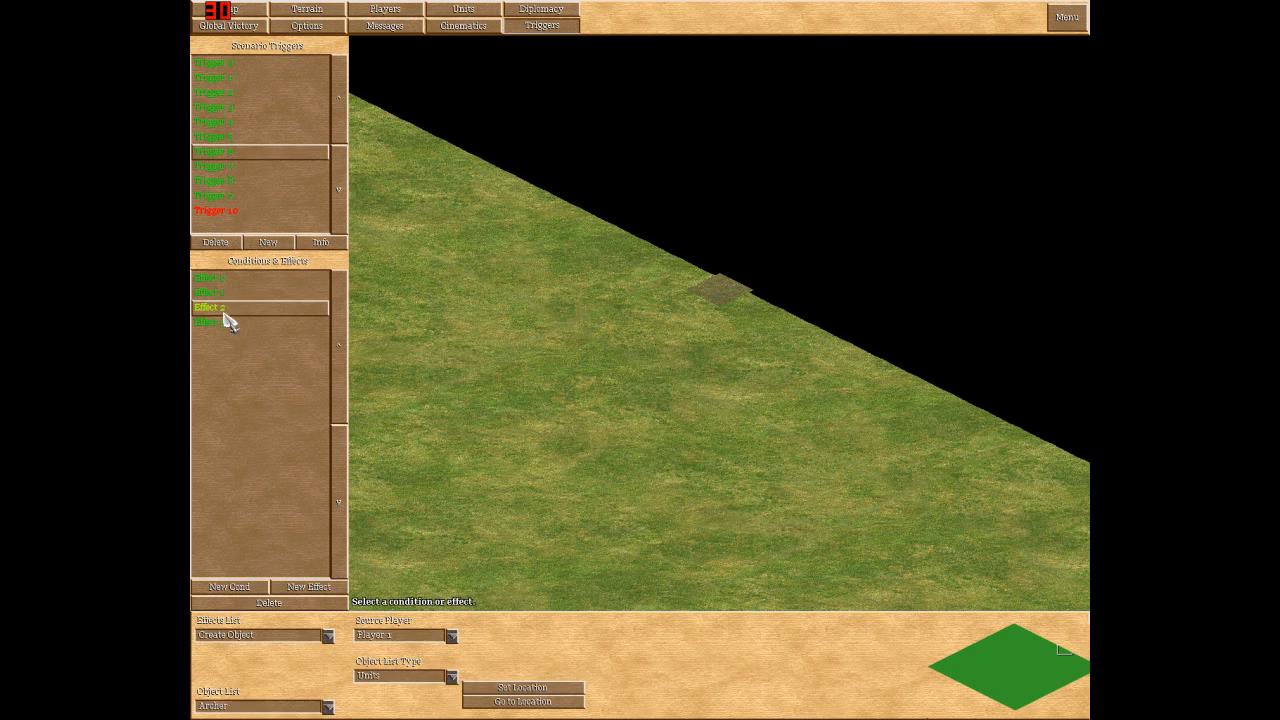
# - Add a Task Object effect to Trigger 10 for Player 1's third archer and give it an inland location
pyautogui.click(224, 211)
pyautogui.click(212, 278)
pyautogui.click(328, 636)
pyautogui.click(263, 415)
pyautogui.click(452, 636)
pyautogui.click(391, 668)
pyautogui.click(328, 706)
pyautogui.click(286, 49)
pyautogui.click(634, 352)
# - Reposition Trigger 10's task destination on an inland tile, using Trigger 9's destination as reference
pyautogui.click(226, 196)
pyautogui.click(226, 280)
pyautogui.click(226, 210)
pyautogui.click(224, 279)
pyautogui.click(505, 687)
pyautogui.click(546, 376)
pyautogui.click(226, 196)
pyautogui.click(218, 278)
pyautogui.click(226, 210)
pyautogui.click(224, 279)
pyautogui.click(548, 378)
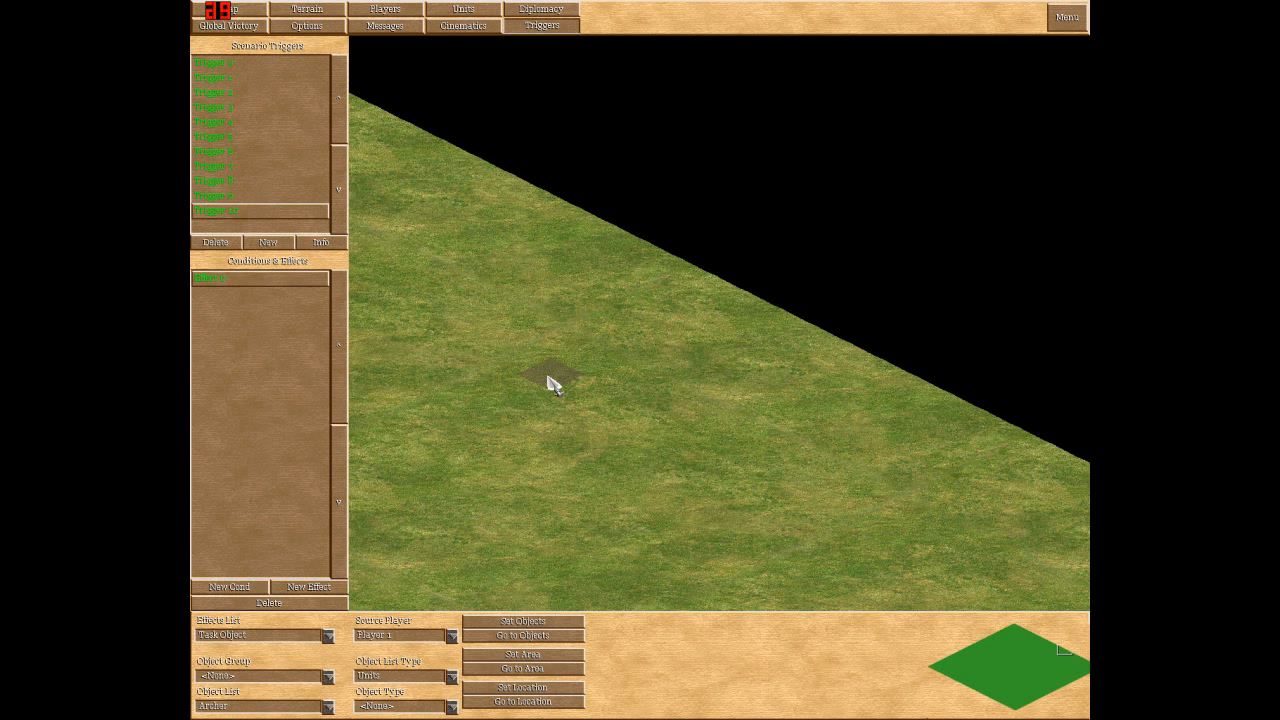
# - Add an Activate Trigger effect to Trigger 10, create Trigger 11, and choose the effect's target trigger
pyautogui.click(316, 587)
pyautogui.click(328, 635)
pyautogui.click(240, 308)
pyautogui.click(264, 242)
pyautogui.click(234, 211)
pyautogui.click(216, 294)
pyautogui.click(326, 677)
pyautogui.click(291, 577)
# - Review Triggers 9, 7, 10 and 0, and return to the empty Trigger 11
pyautogui.click(234, 197)
pyautogui.click(230, 166)
pyautogui.click(215, 214)
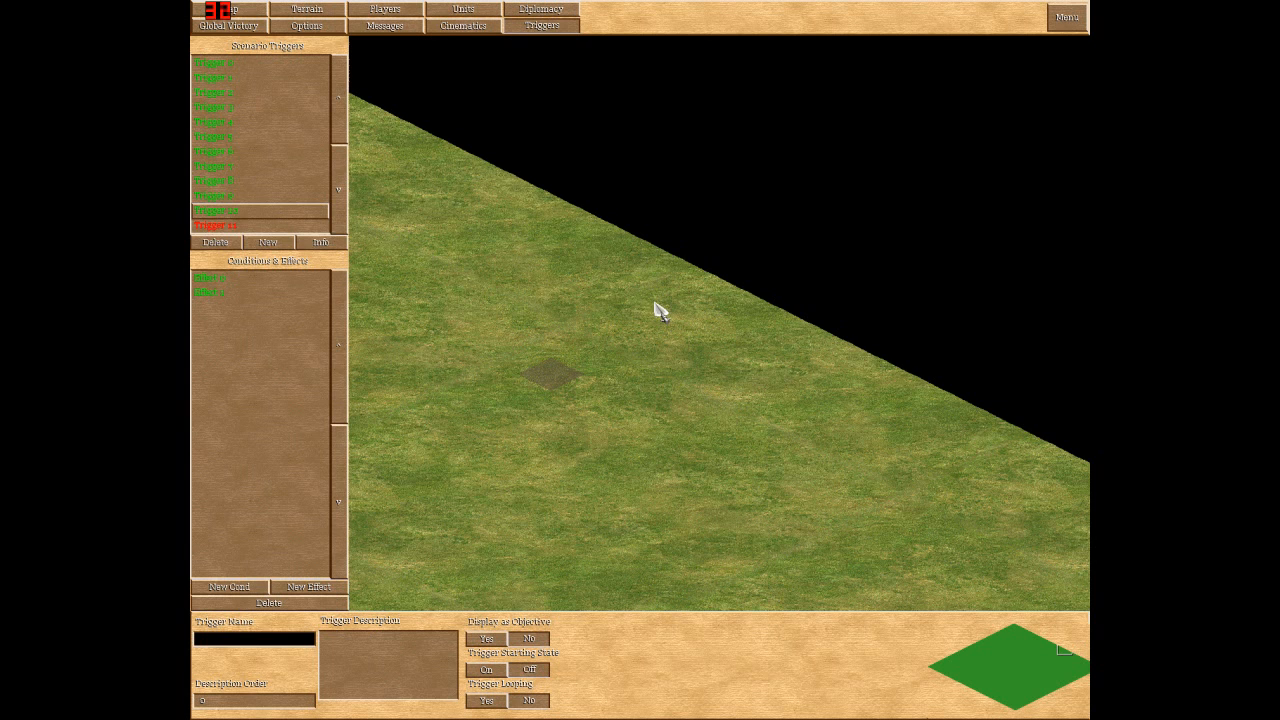
pyautogui.click(197, 226)
pyautogui.click(217, 212)
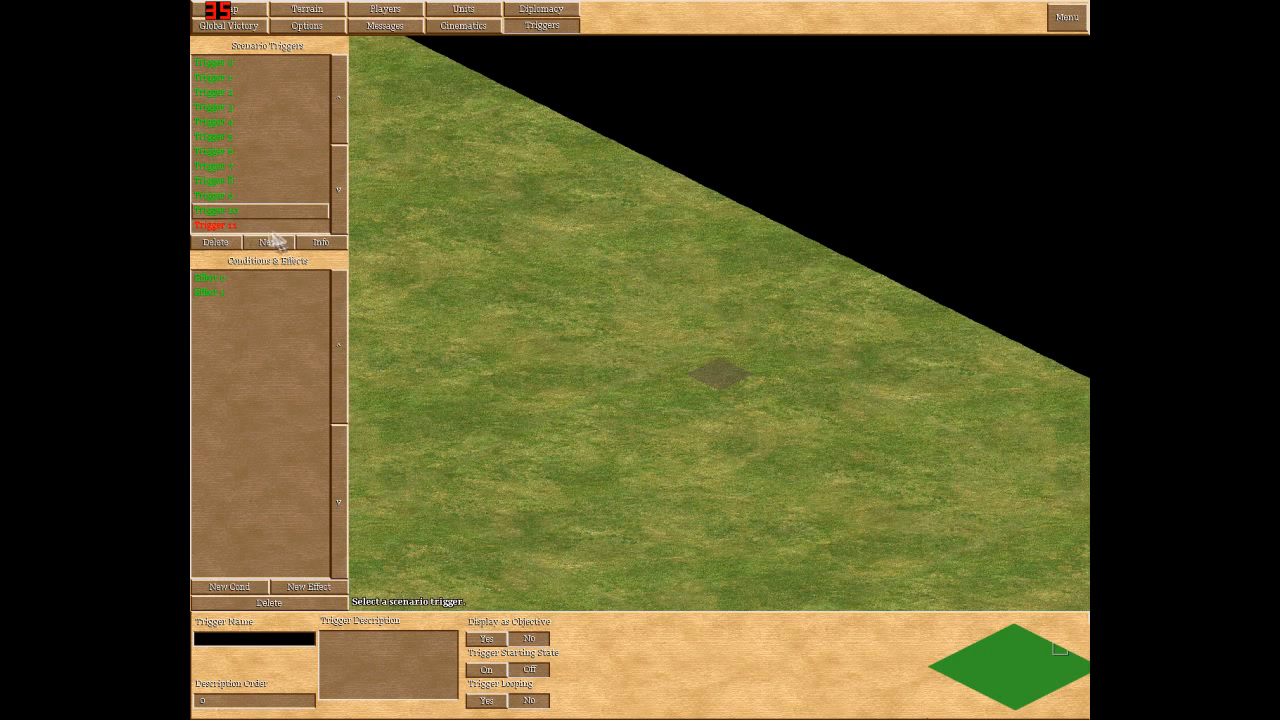
pyautogui.moveTo(234, 206); pyautogui.dragTo(230, 63)
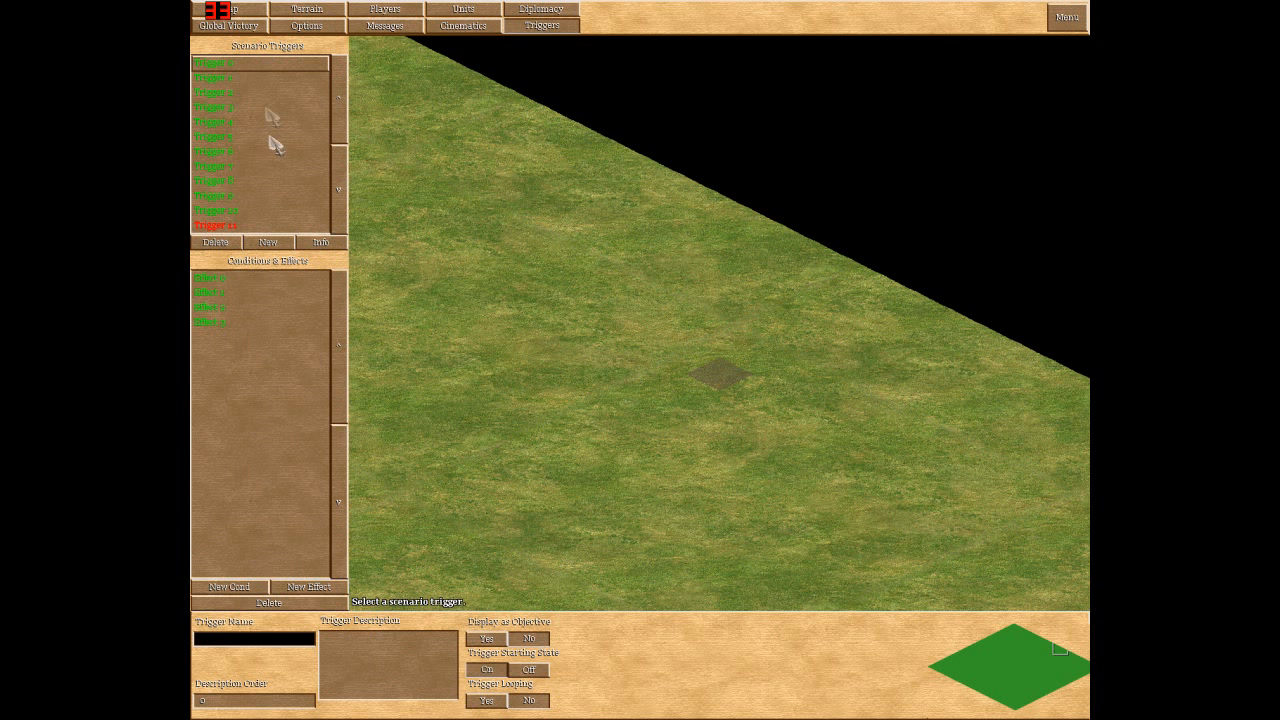
pyautogui.click(230, 222)
pyautogui.press('Right')
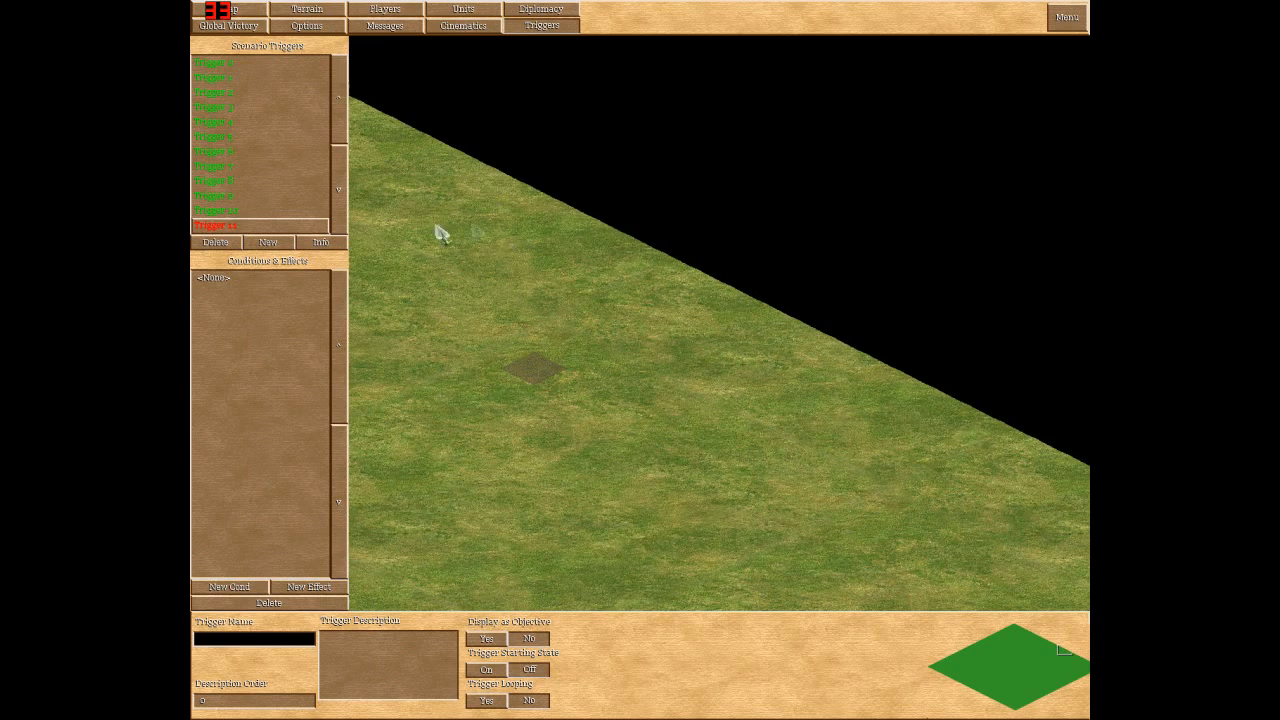
pyautogui.press('Left')
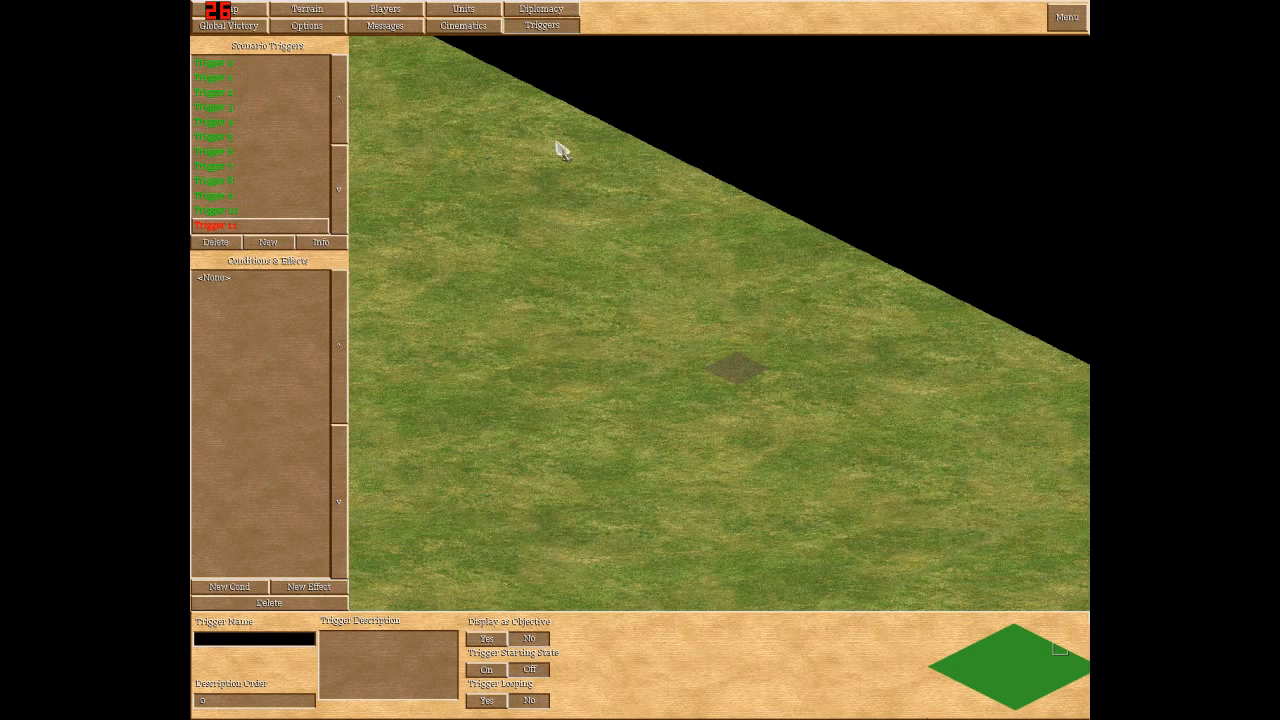